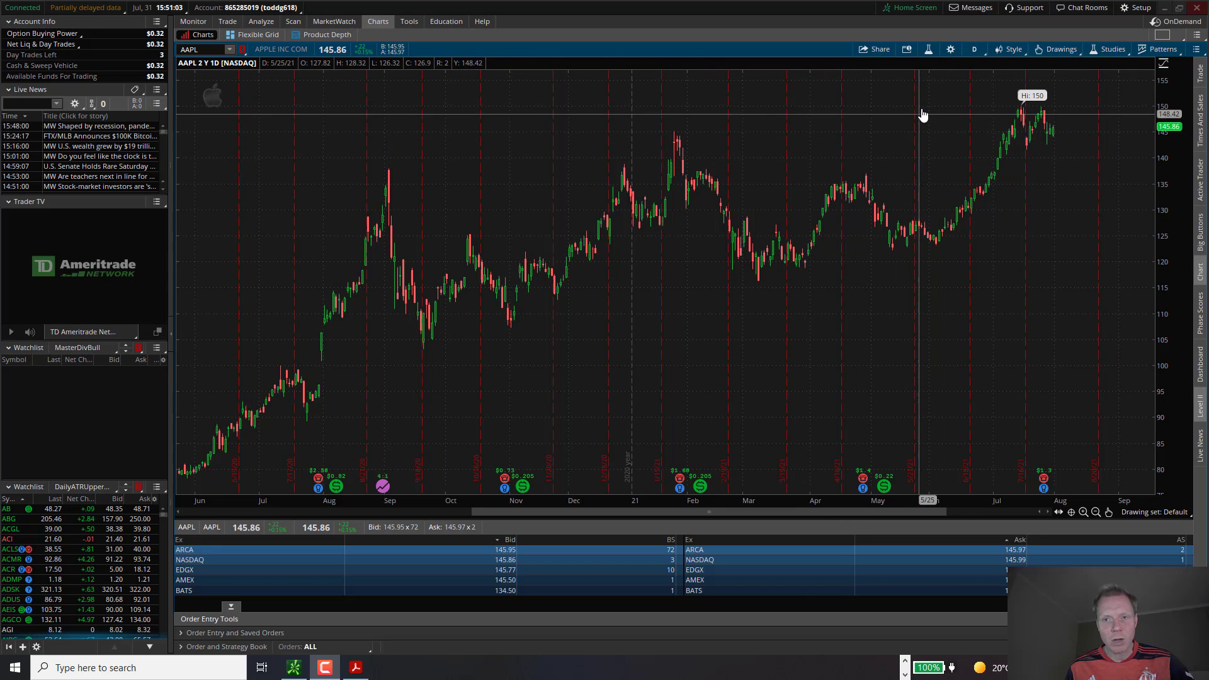
Add the DivergenceCloud study to the AAPL chart, then pan and rescale it to show the signals
left_click(928, 49)
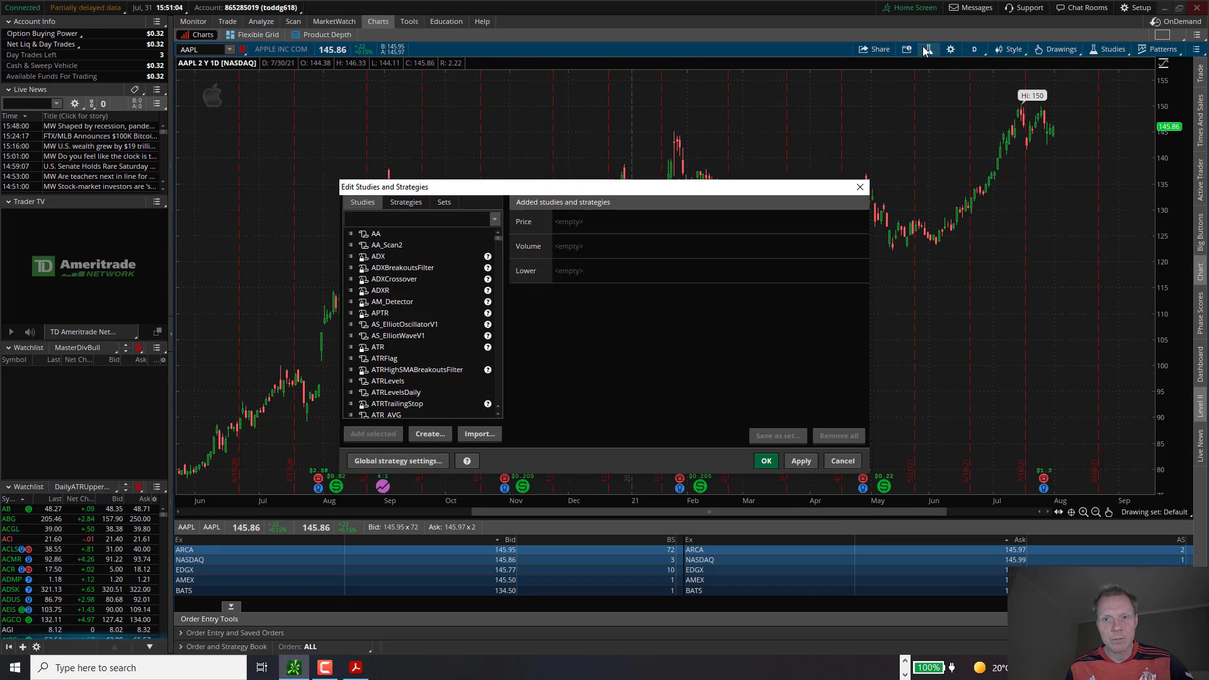
left_click(413, 220)
type("diver")
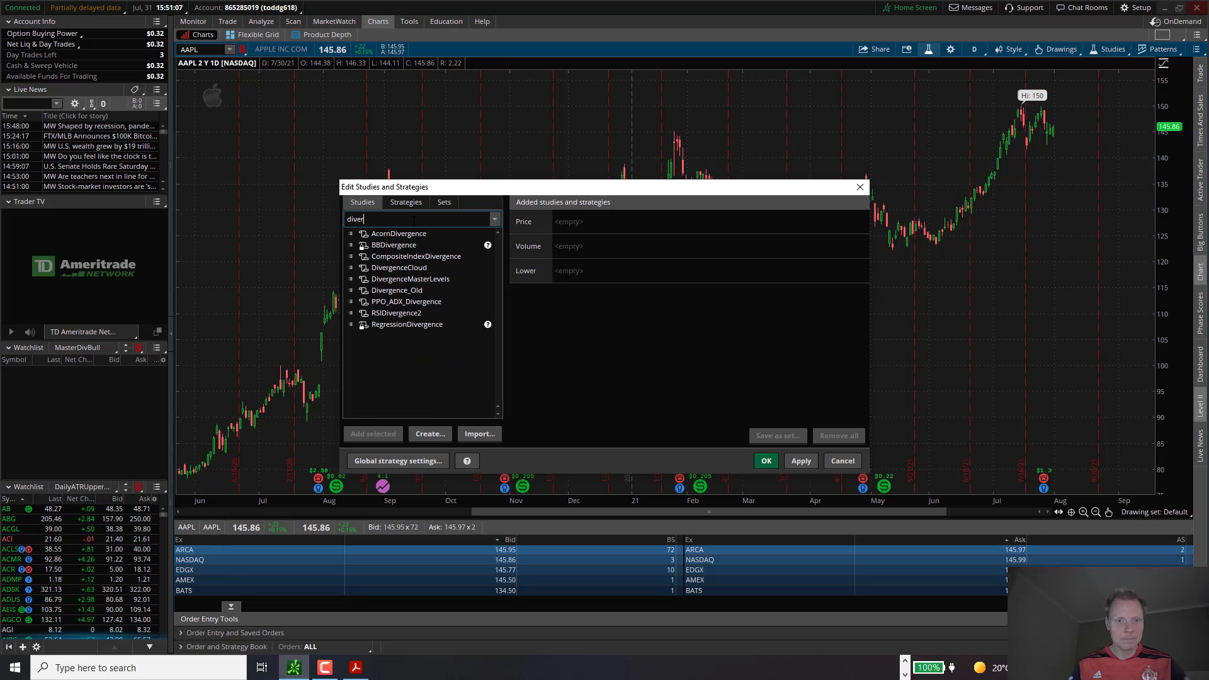
left_click(409, 270)
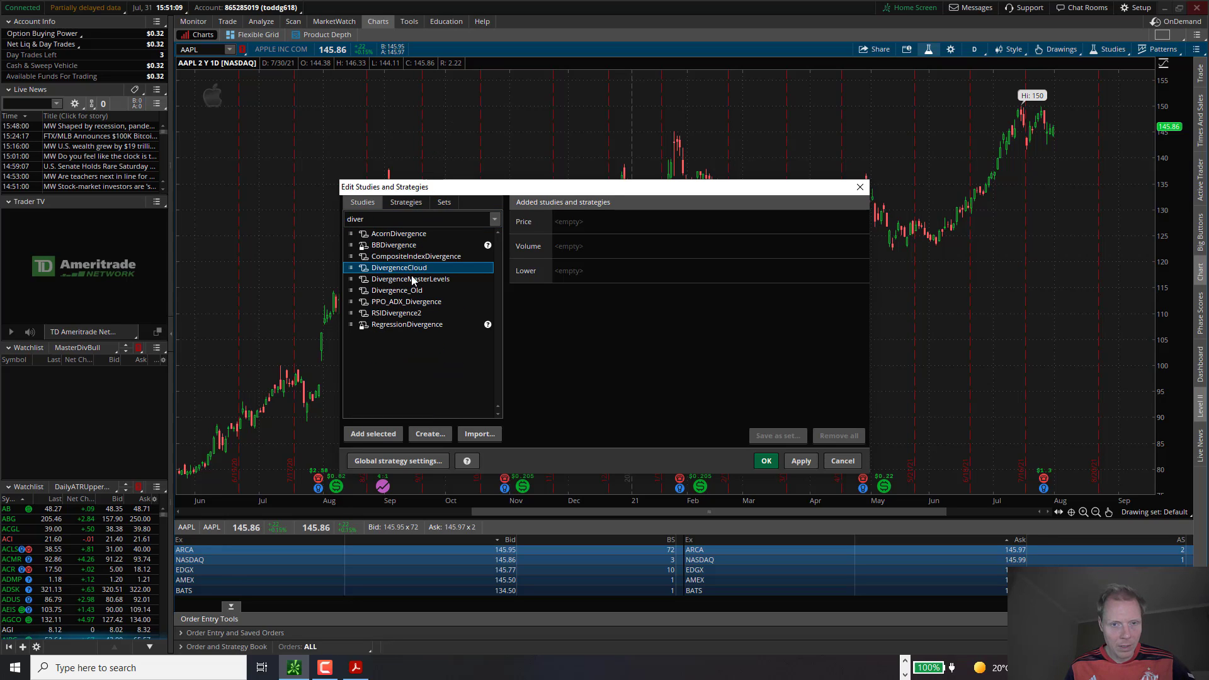
double_click(409, 269)
left_click(767, 464)
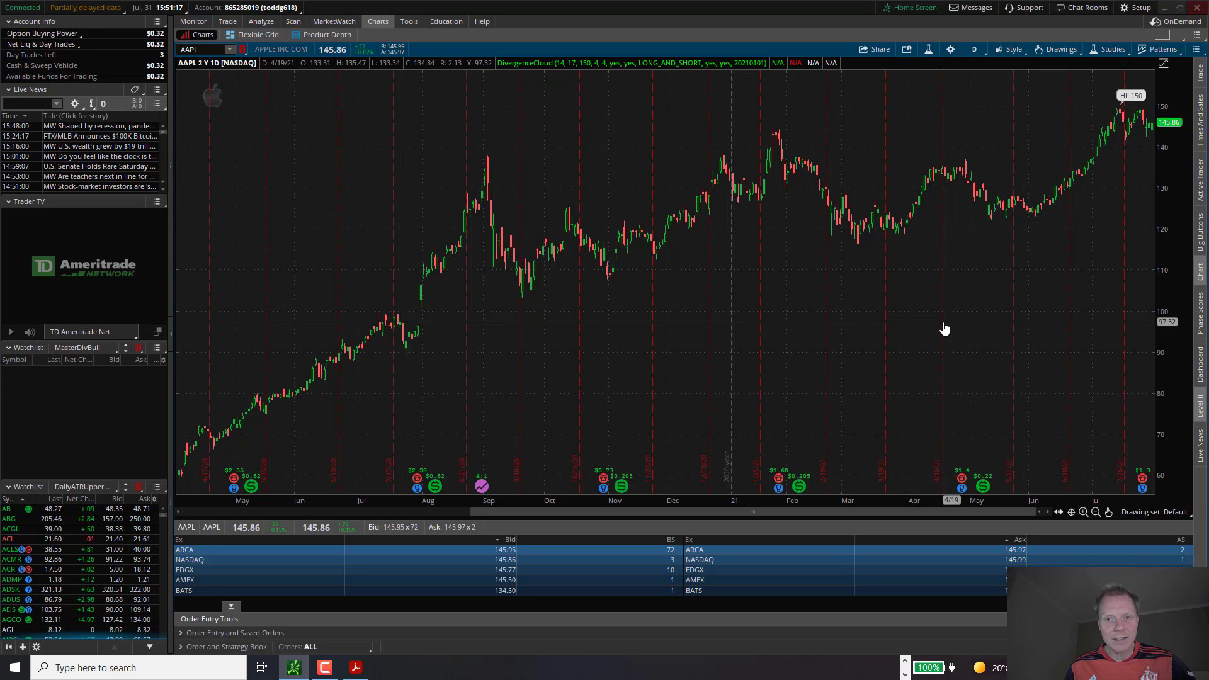
mouse_move(1028, 310)
left_mouse_down()
mouse_move(890, 313)
mouse_move(936, 314)
left_mouse_up()
left_click_drag(1169, 214, 1171, 206)
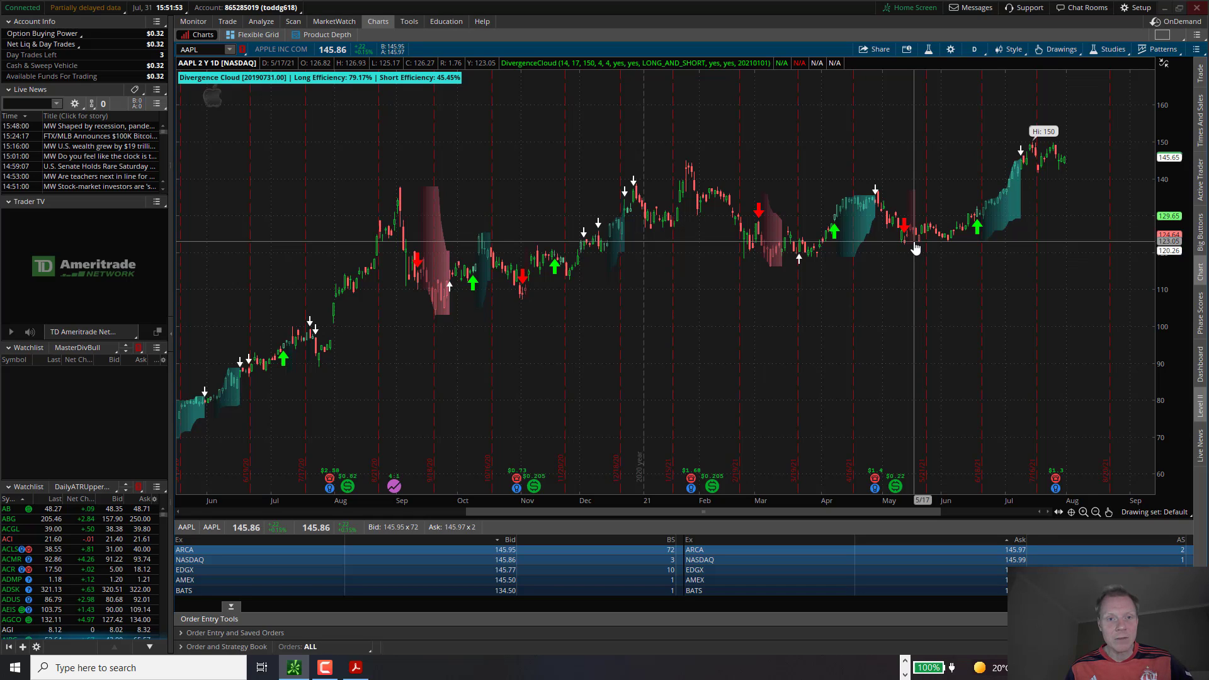
Copy the Divergence Cloud Buy Scan link address from the TOS Powerbundle 360 Scan Queries PDF
key("alt+Tab")
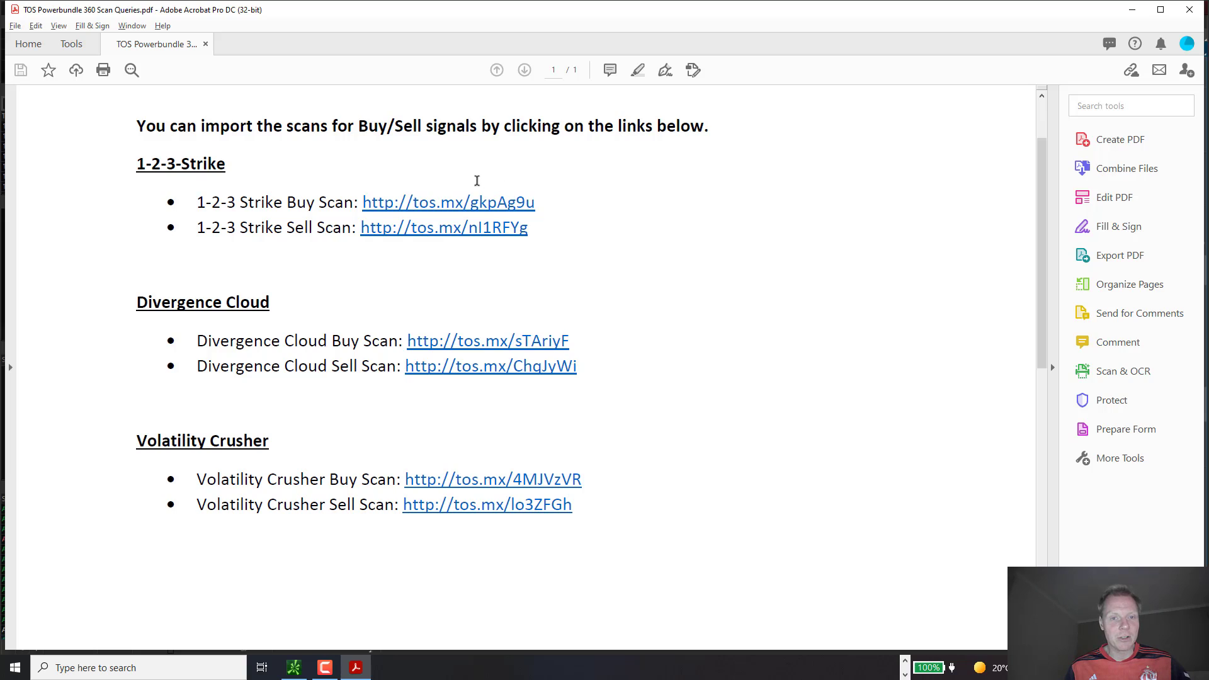
scroll(491, 186, "up", 1)
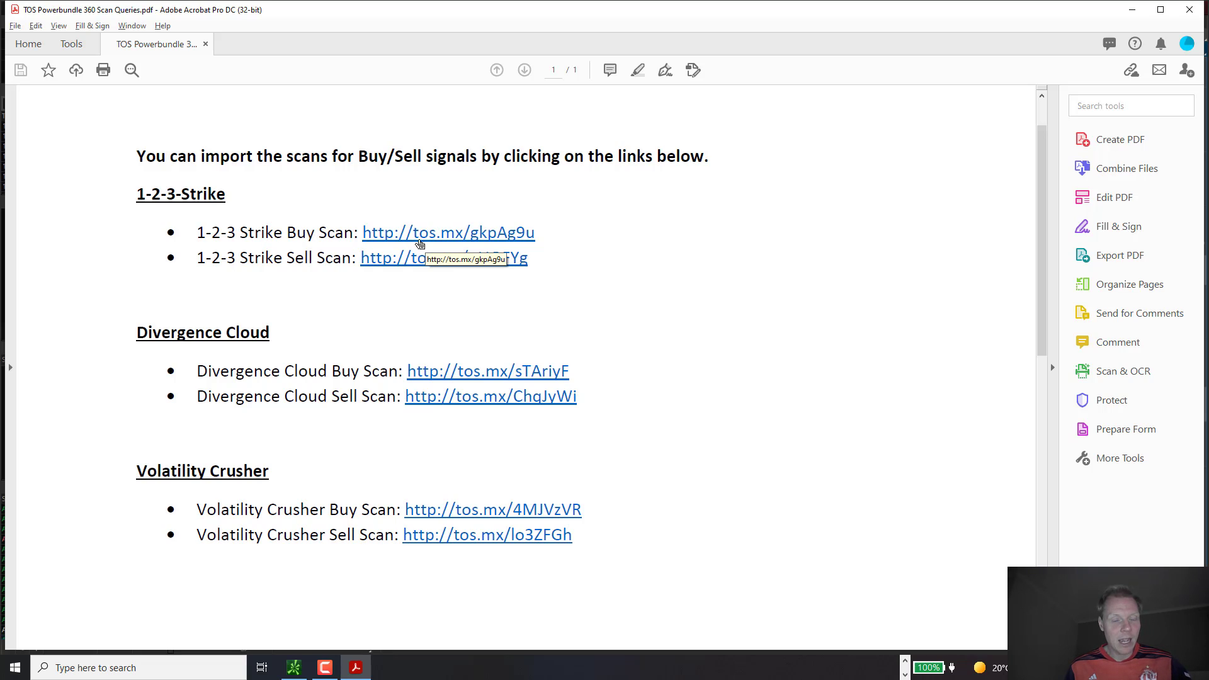
left_click(442, 266)
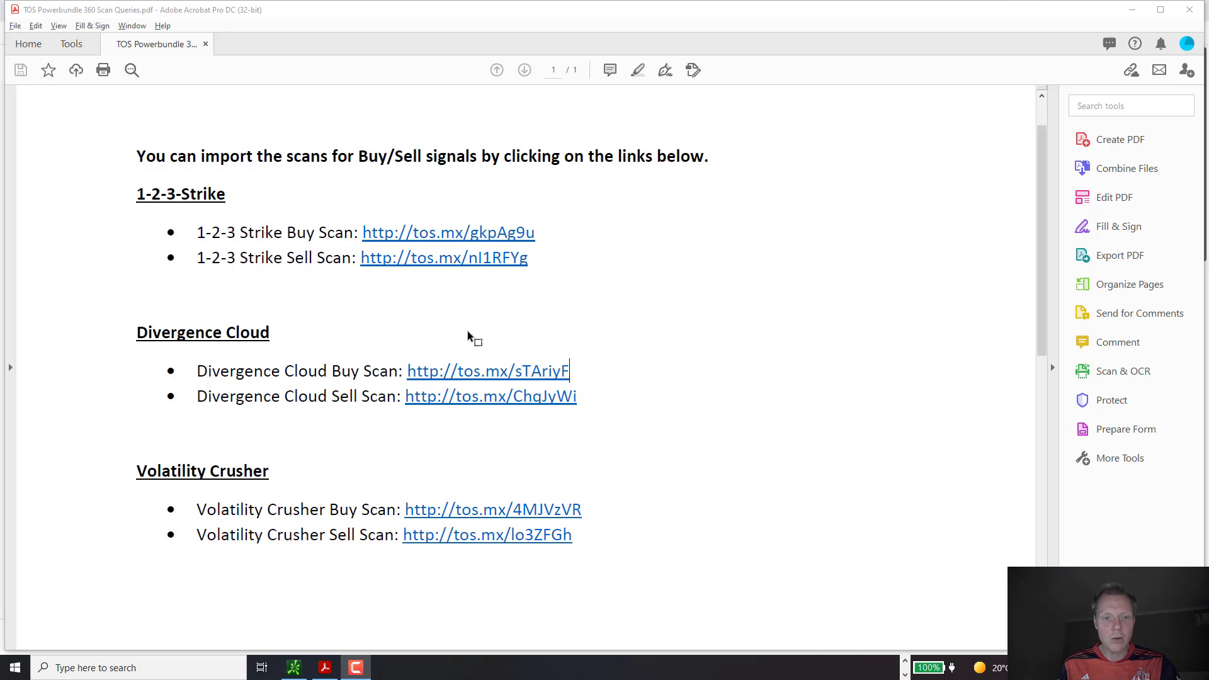
right_click(481, 373)
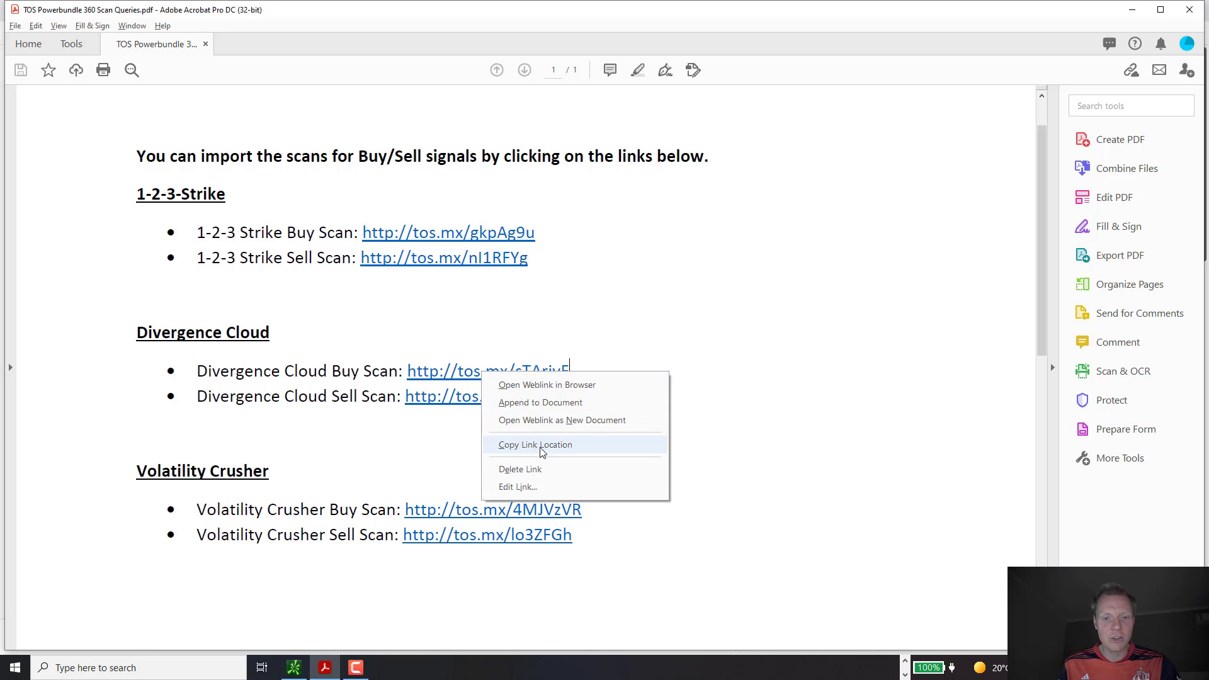
left_click(537, 445)
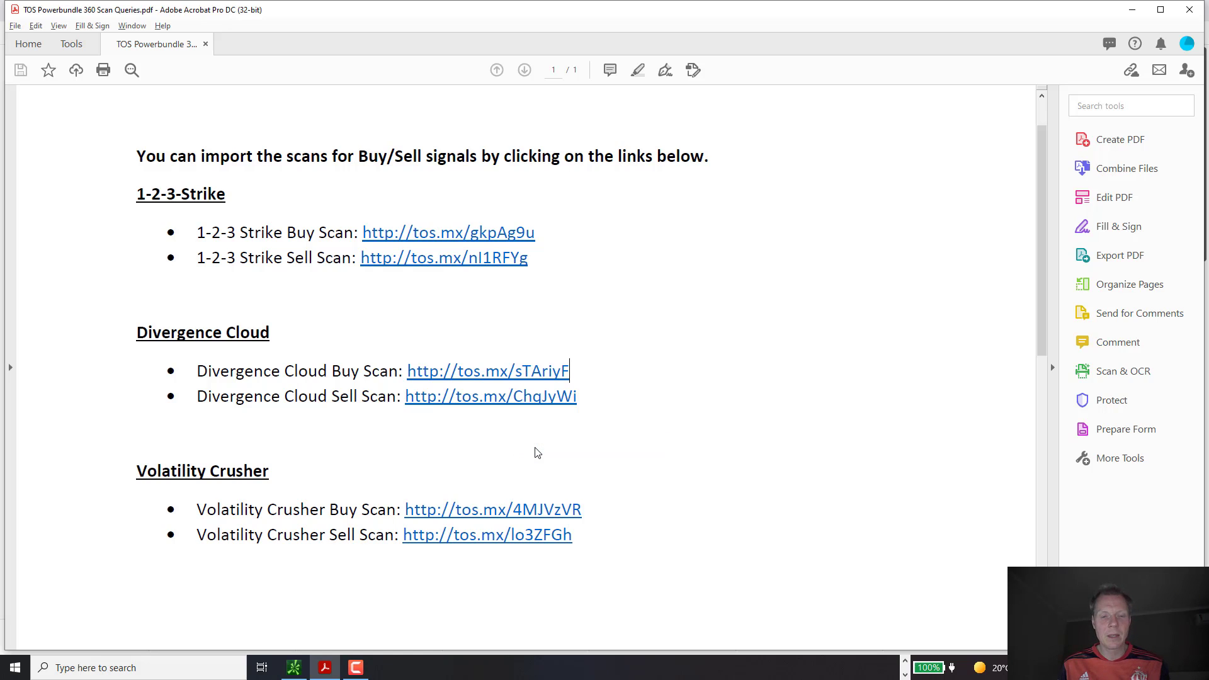
Import the pasted shared scan link as 'Divergence Cloud Buy Scan', dropping the '(1)' suffix
key("alt+Tab")
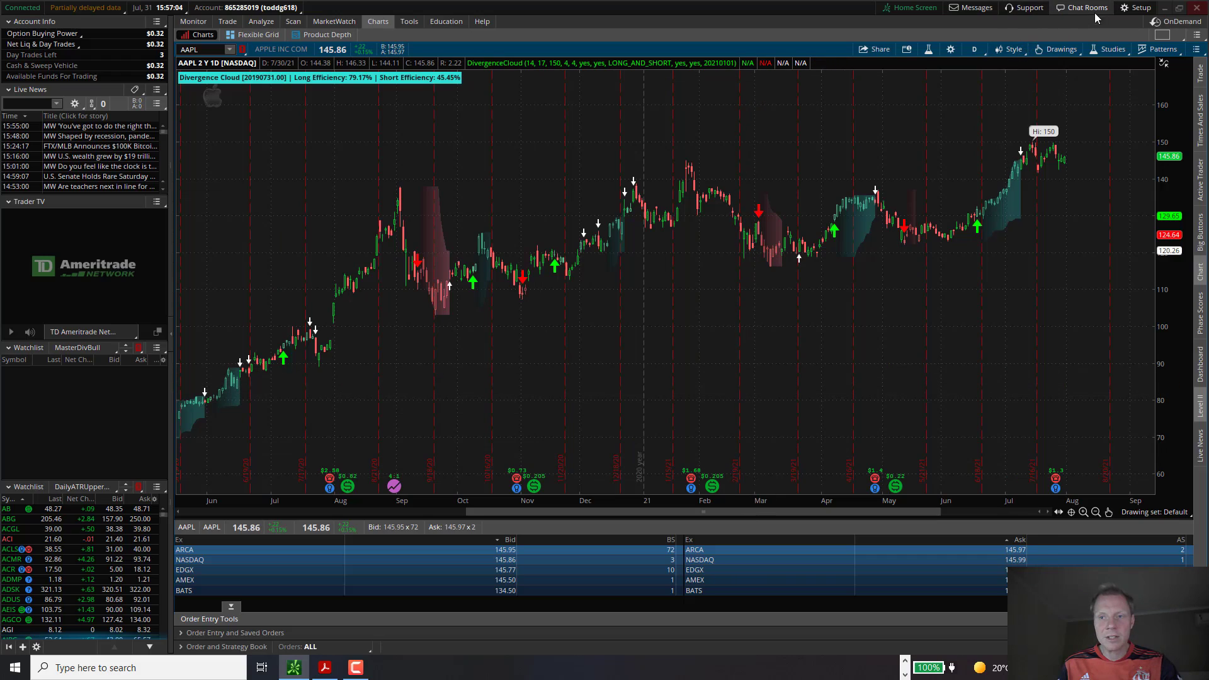
left_click(1137, 13)
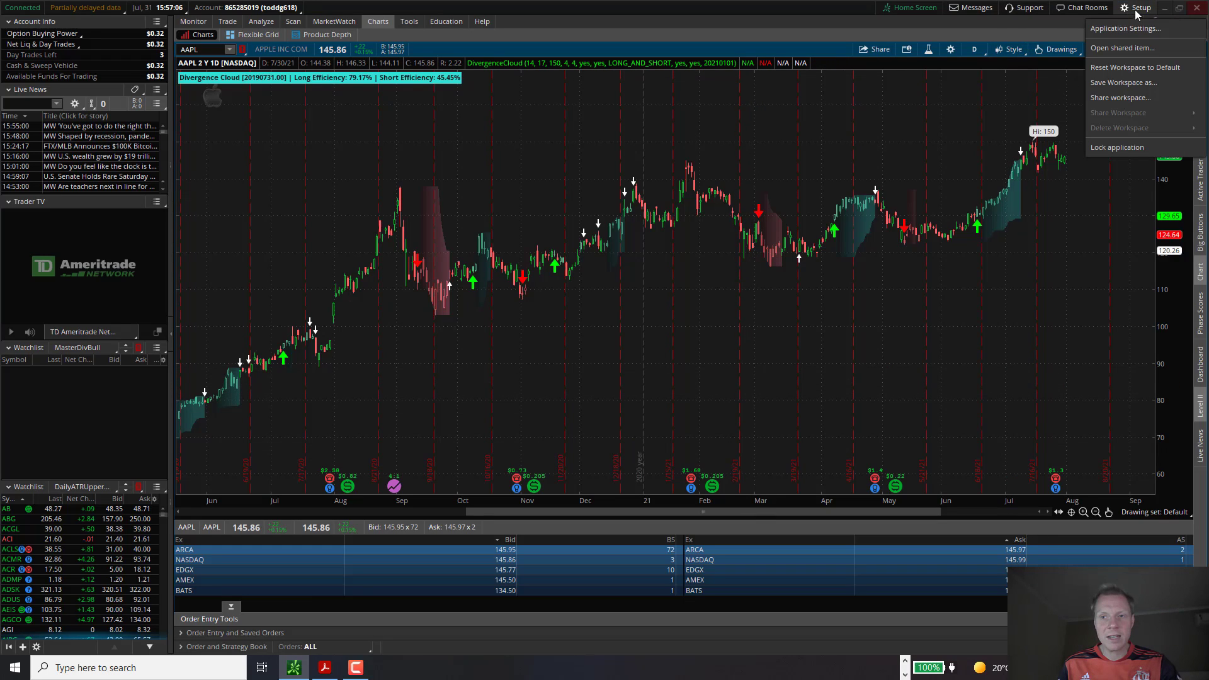
left_click(1126, 49)
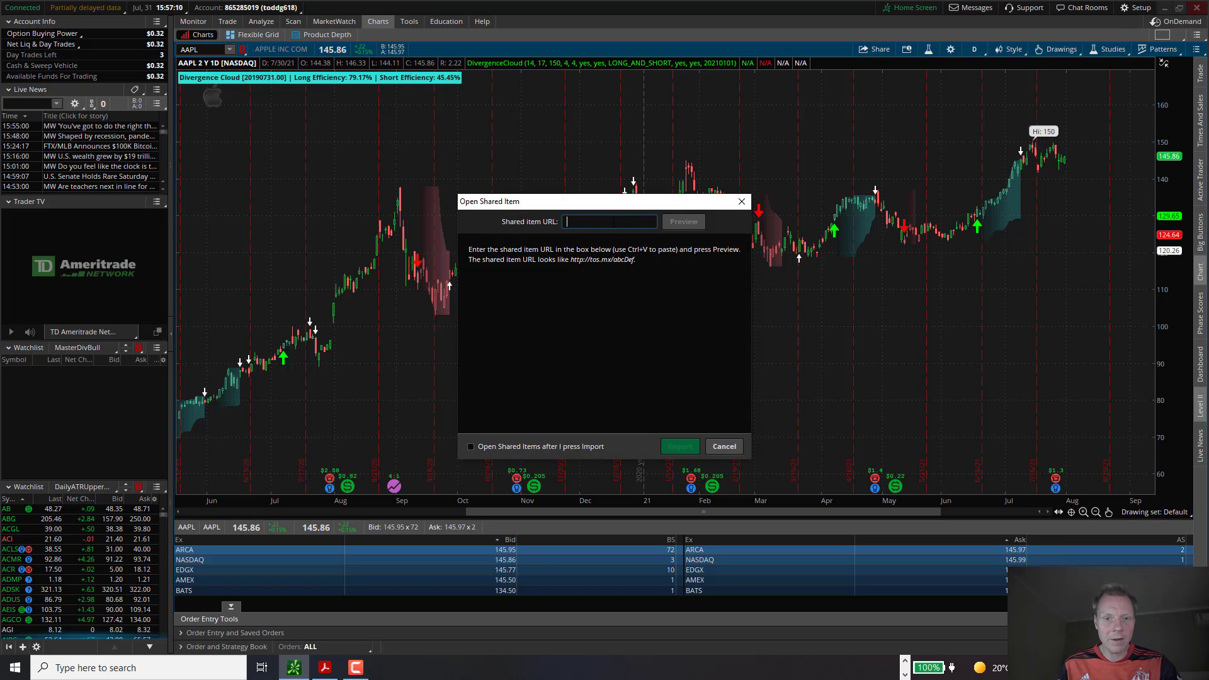
key("ctrl+v")
left_click(683, 221)
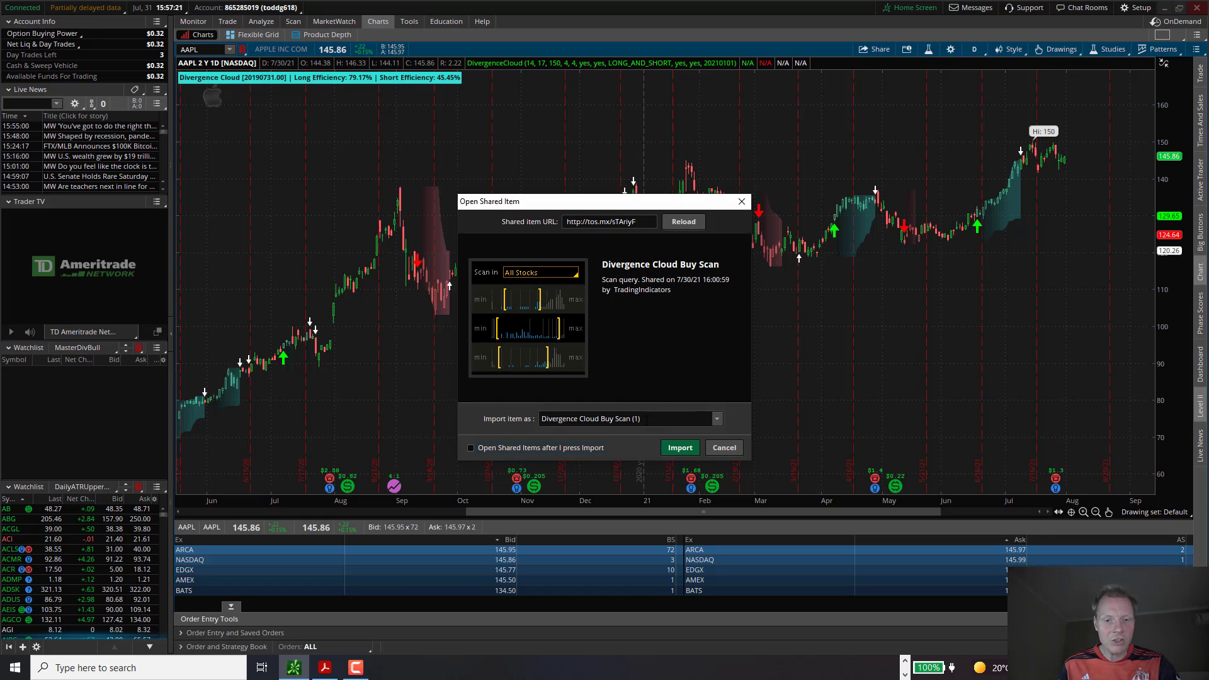
left_click(639, 418)
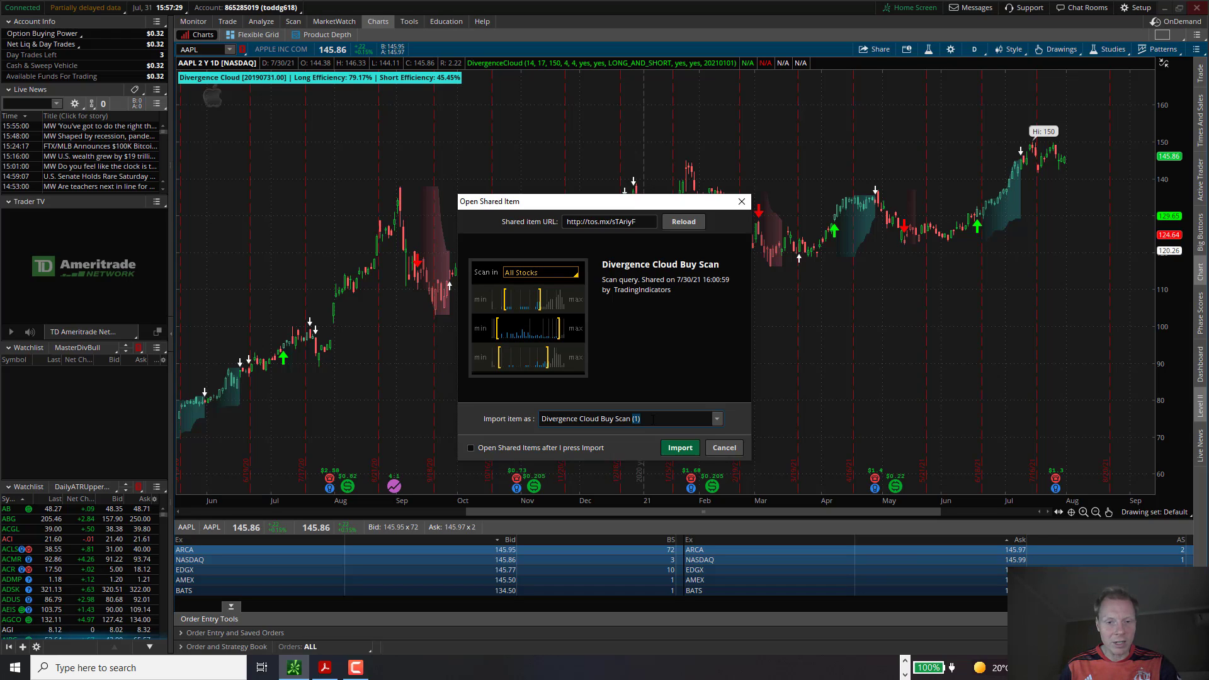
left_click(680, 449)
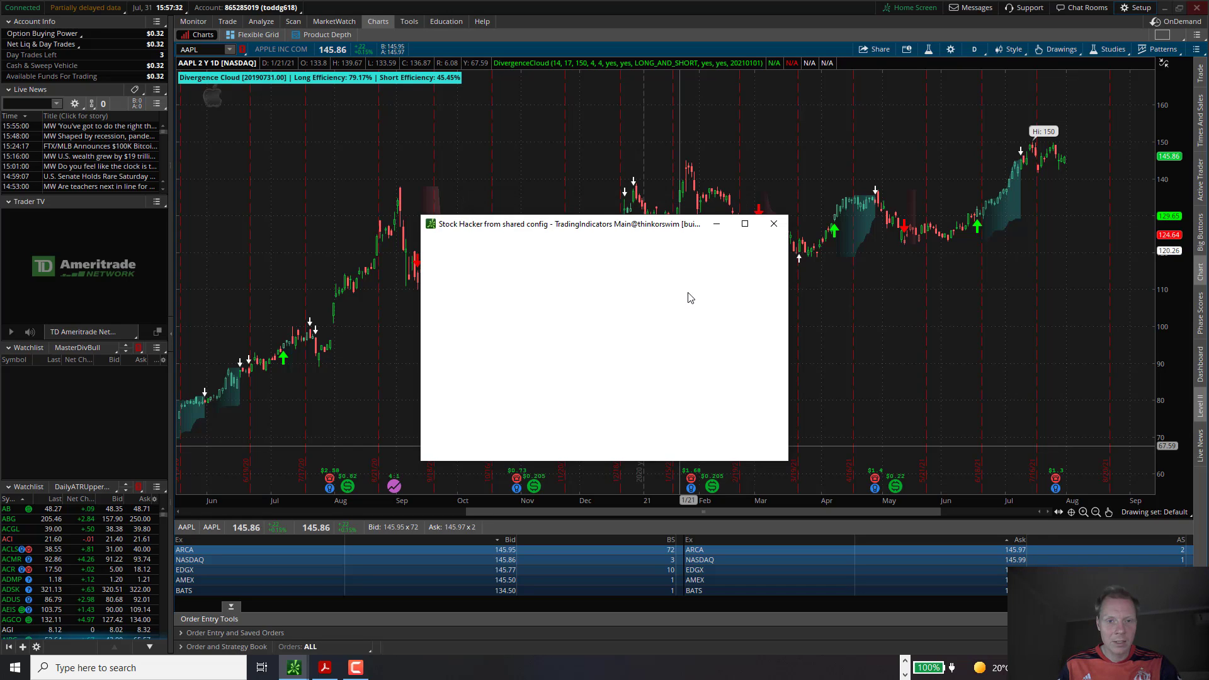
left_click_drag(628, 230, 594, 153)
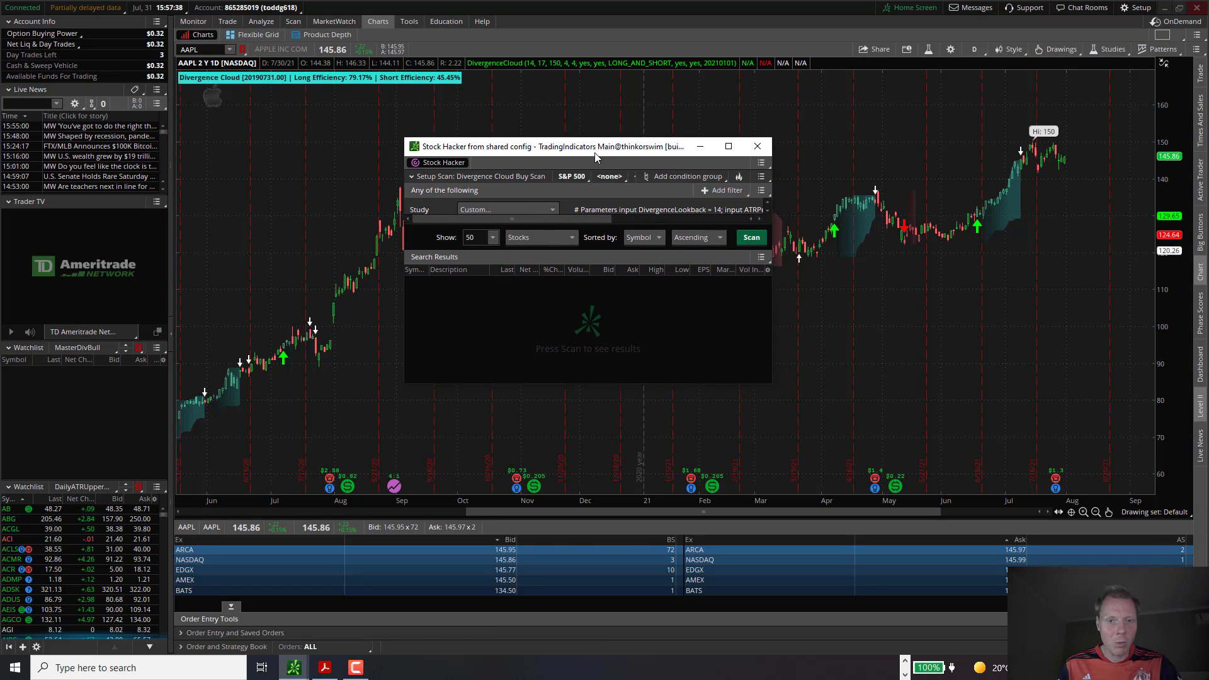
Close Stock Hacker and copy the Divergence Cloud Sell Scan link address from the PDF
left_click(756, 147)
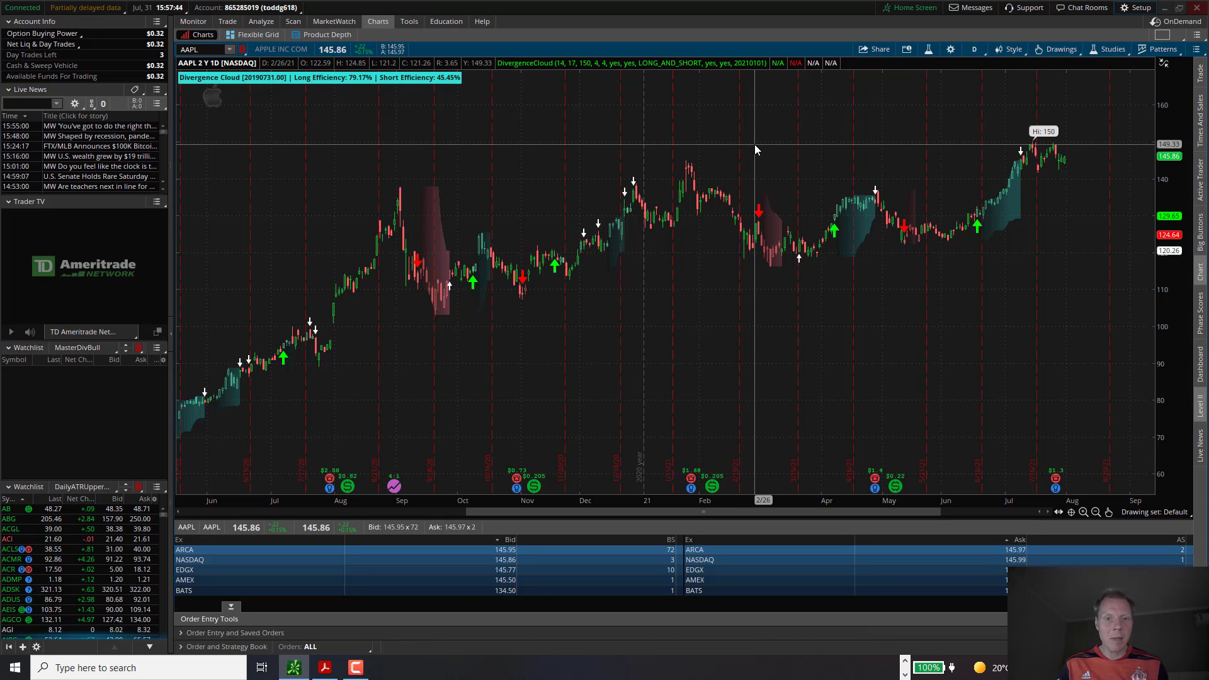
key("alt+Tab")
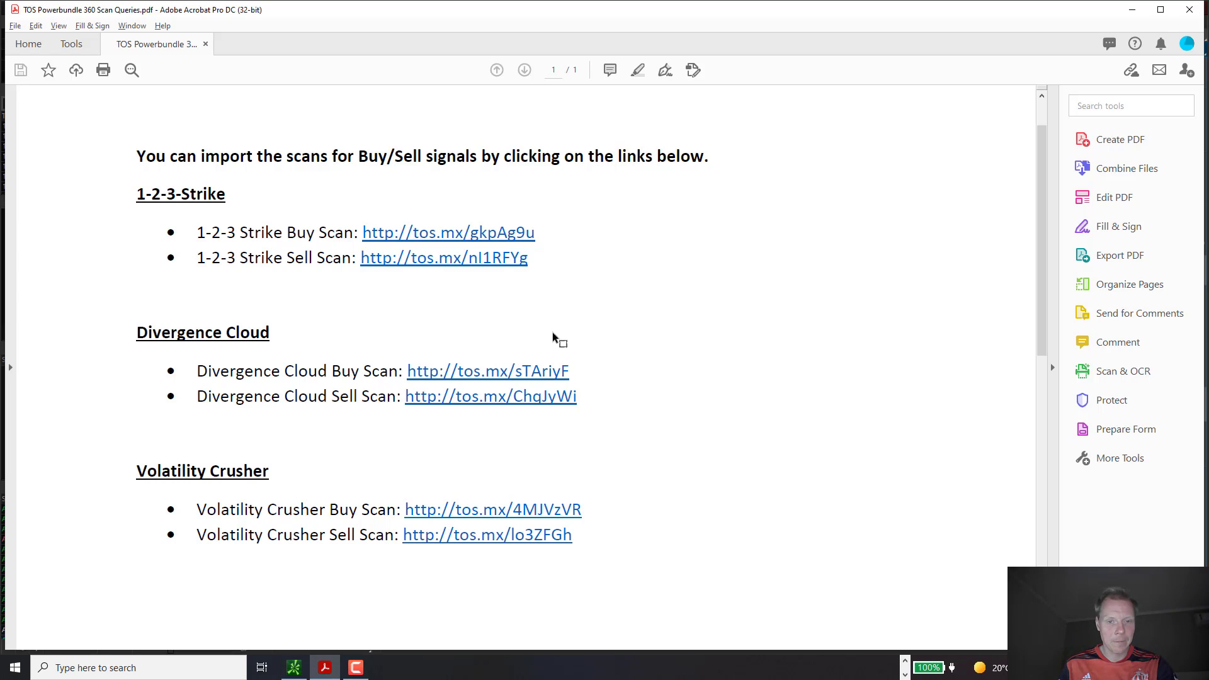
right_click(516, 400)
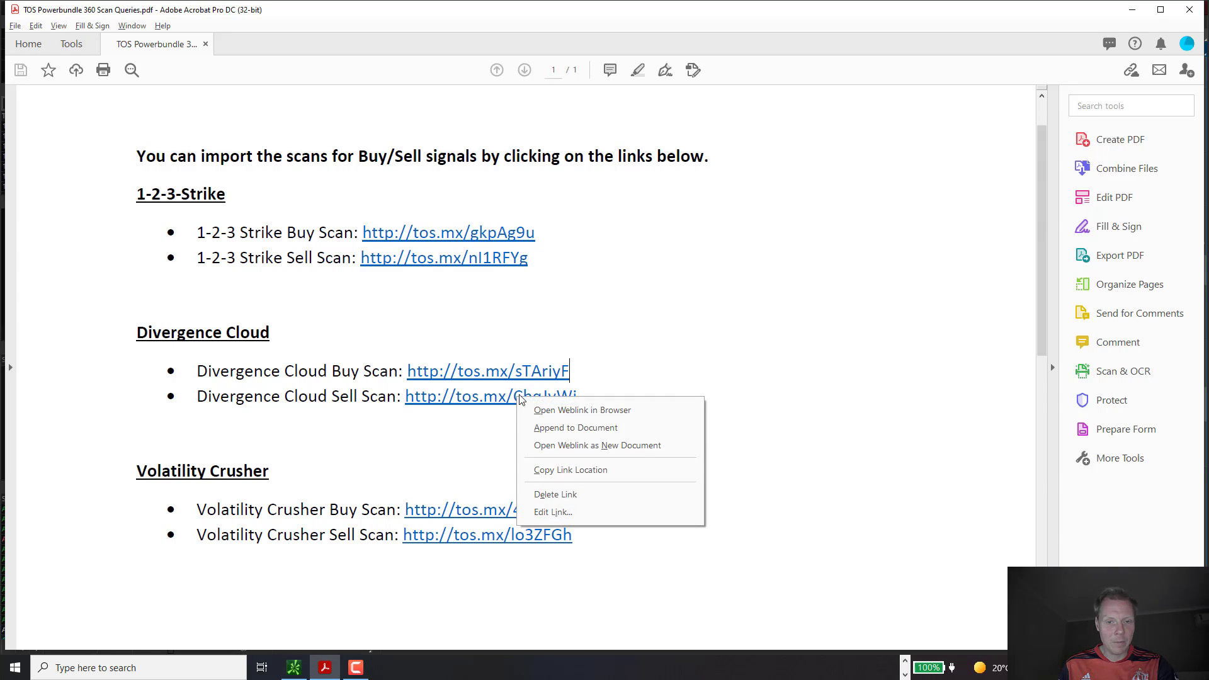
left_click(566, 469)
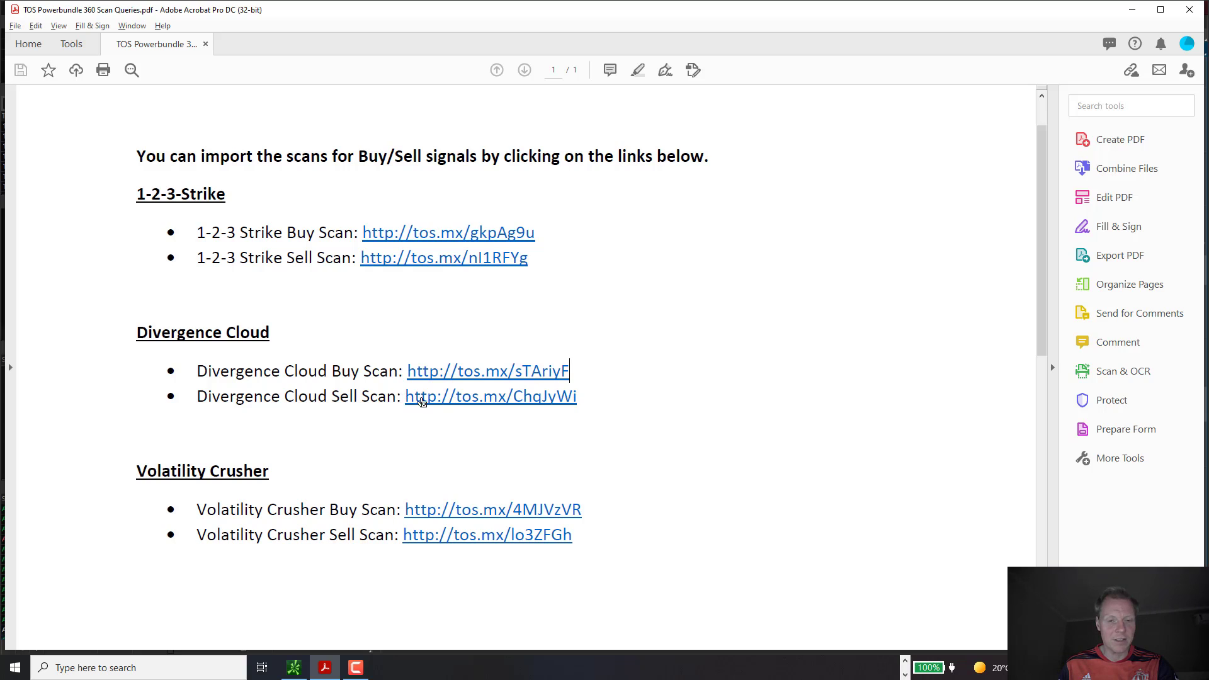
key("alt+Tab")
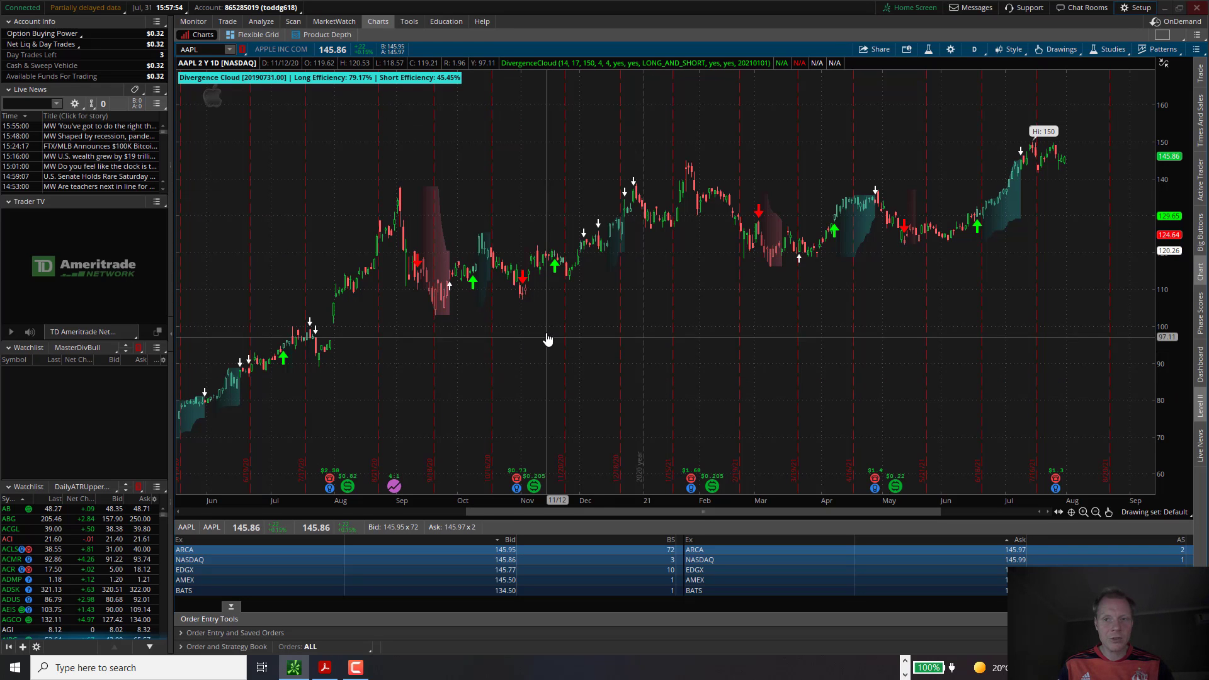
Import the pasted sell scan link without the '(1)' suffix, overwriting the existing Divergence Cloud Sell Scan
left_click(1133, 9)
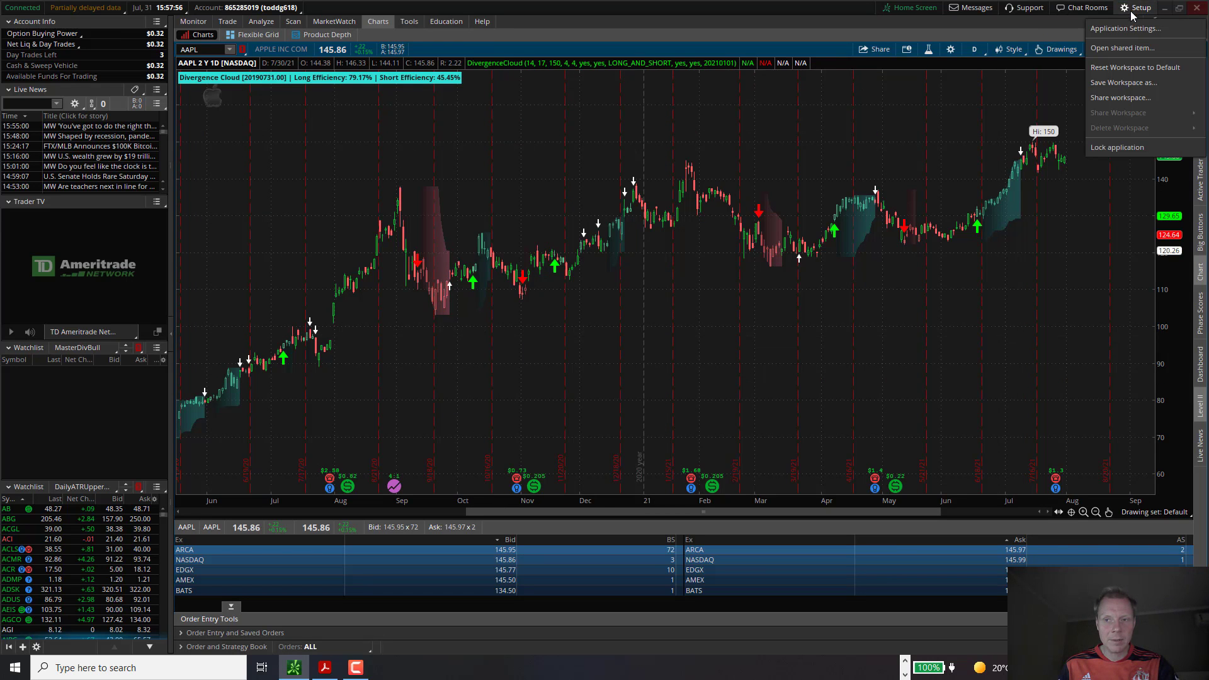
left_click(1114, 51)
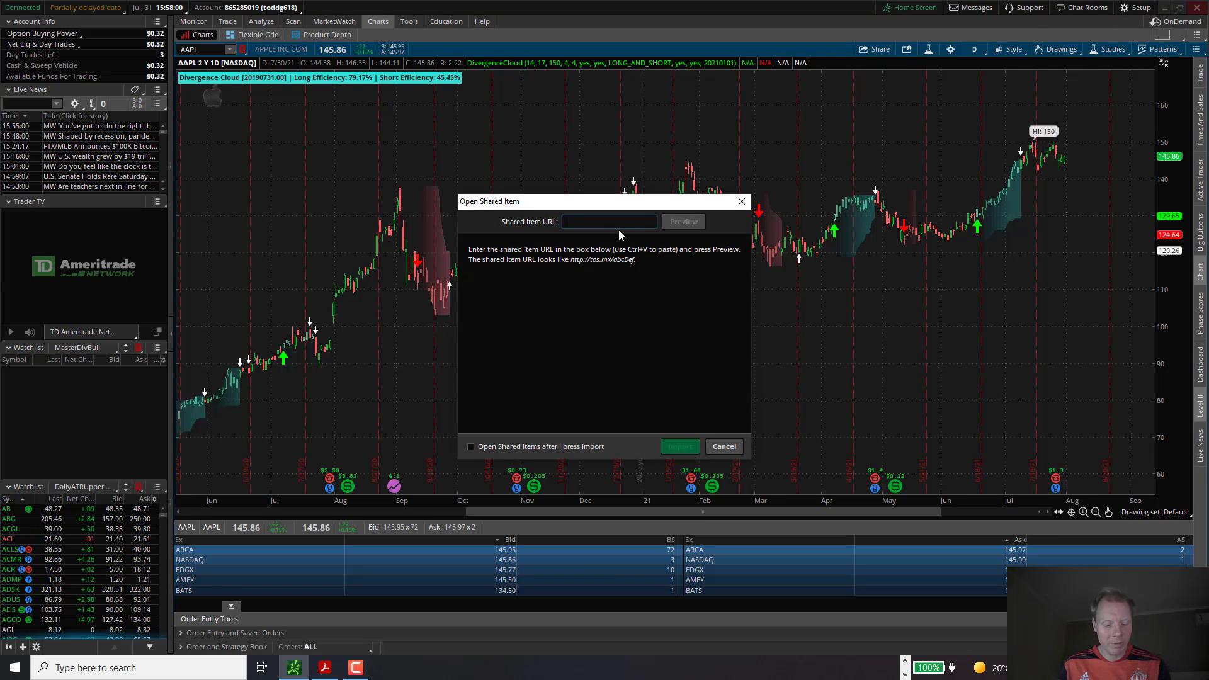
key("ctrl+v")
left_click(682, 221)
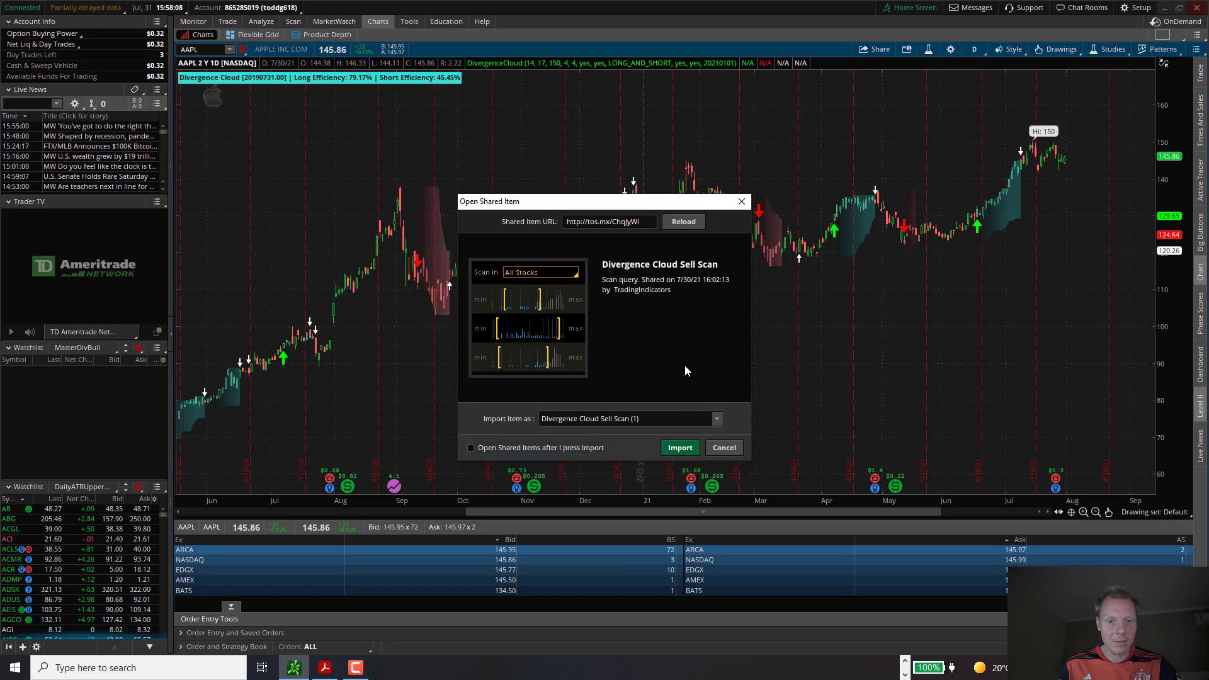
double_click(635, 419)
key("BackSpace")
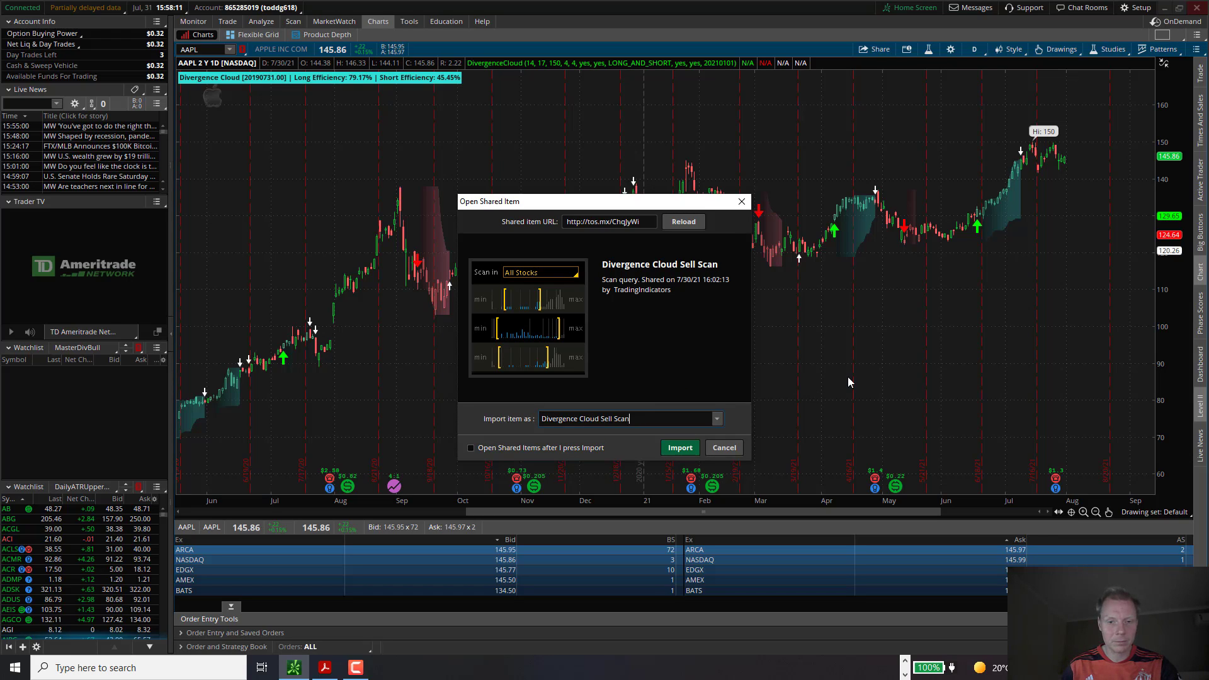
left_click(686, 448)
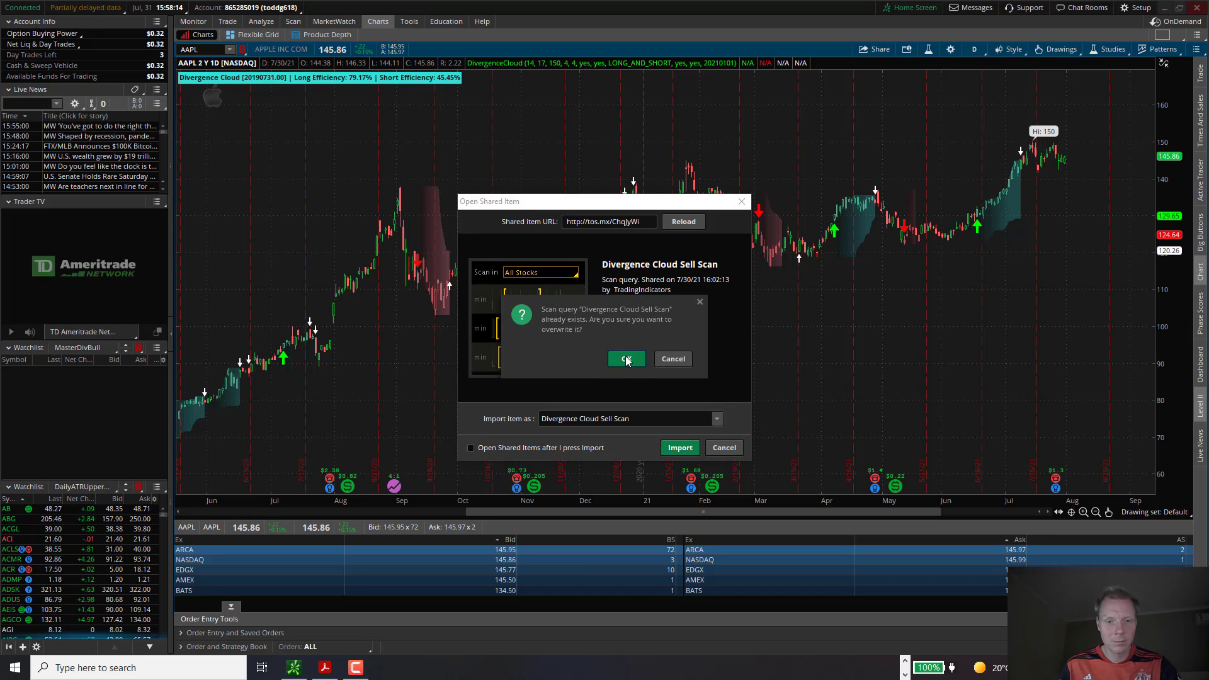
left_click(626, 359)
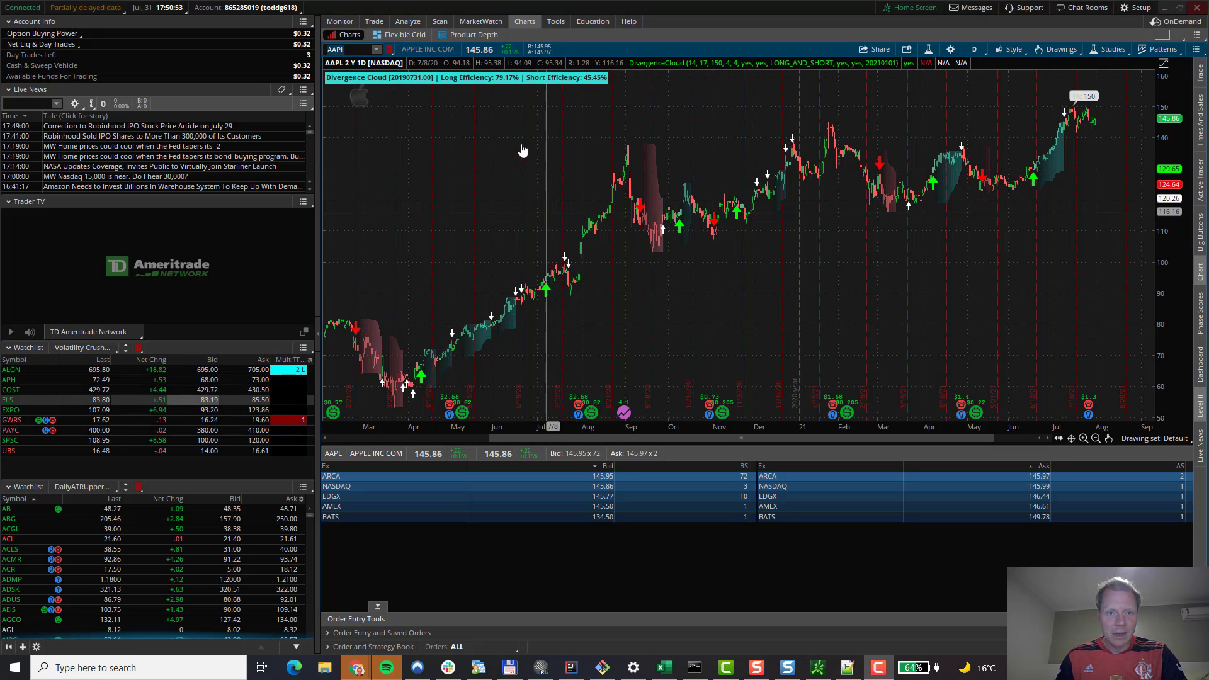
In the Scan tab, load the Divergence Cloud Buy query from Personal (B - D)
left_click(440, 23)
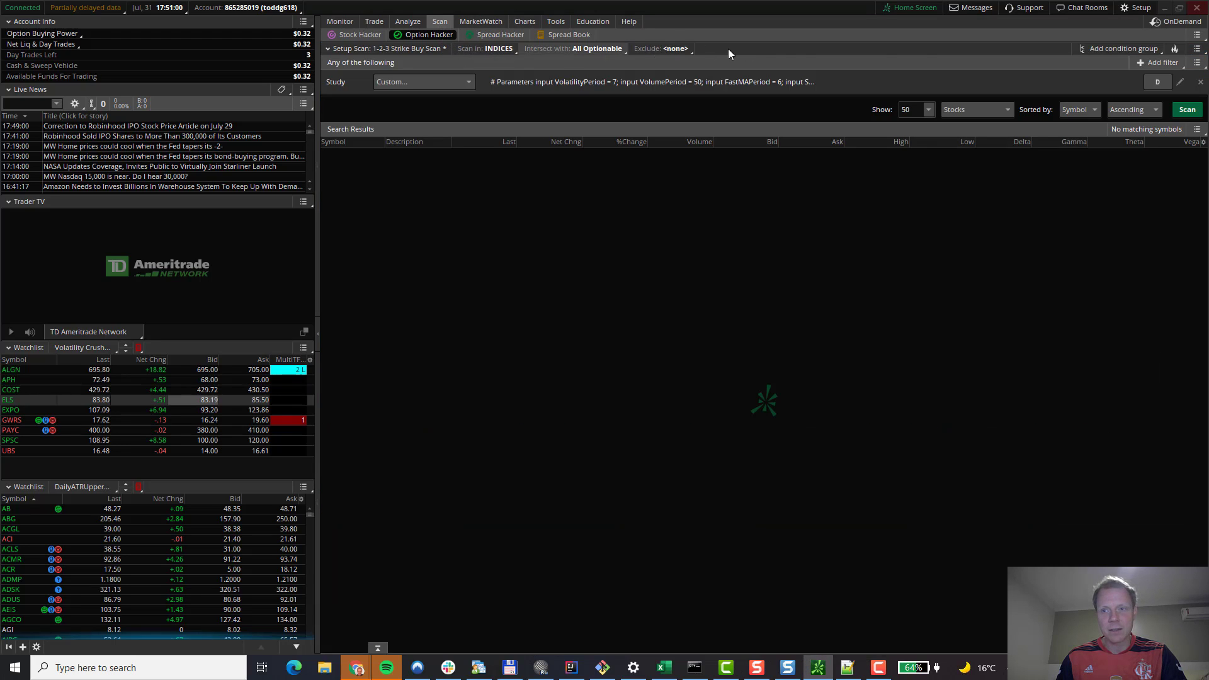
left_click(1197, 49)
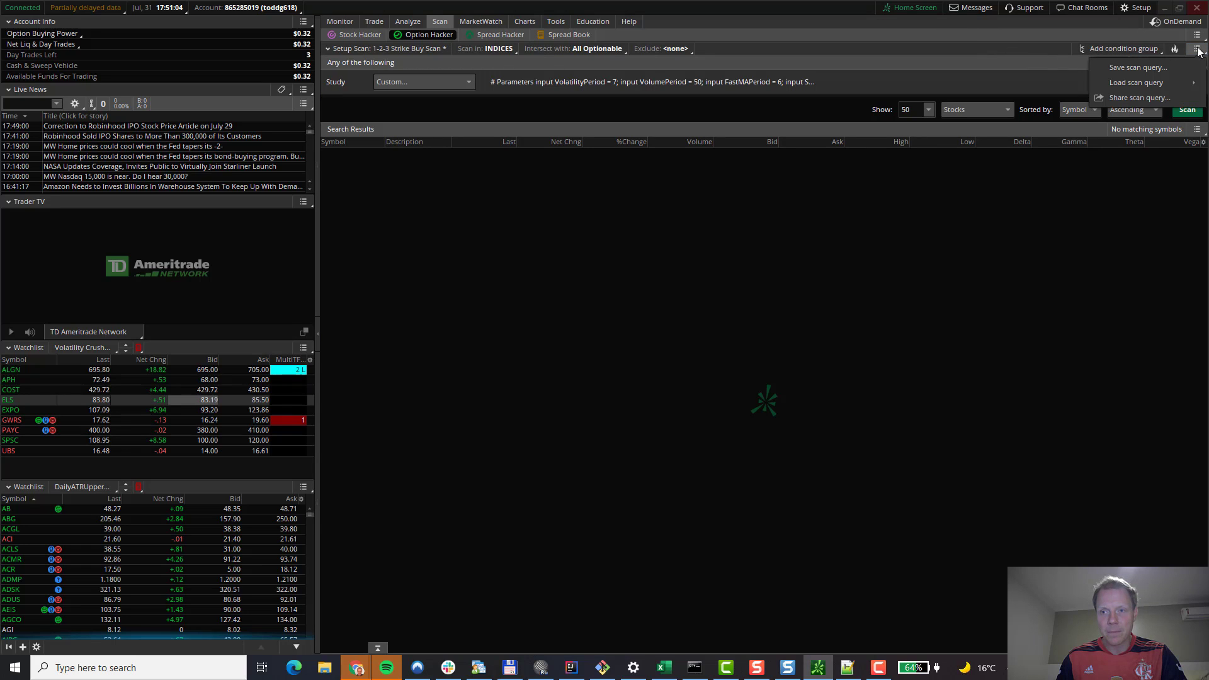
mouse_move(1138, 85)
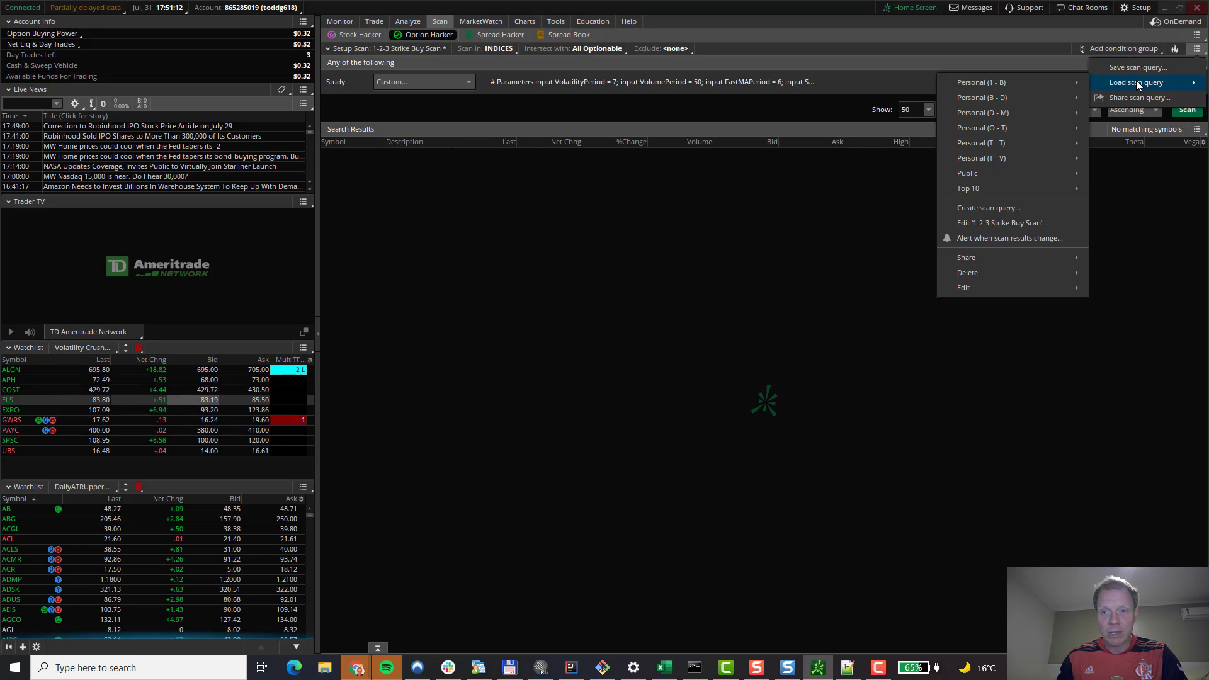
mouse_move(1010, 97)
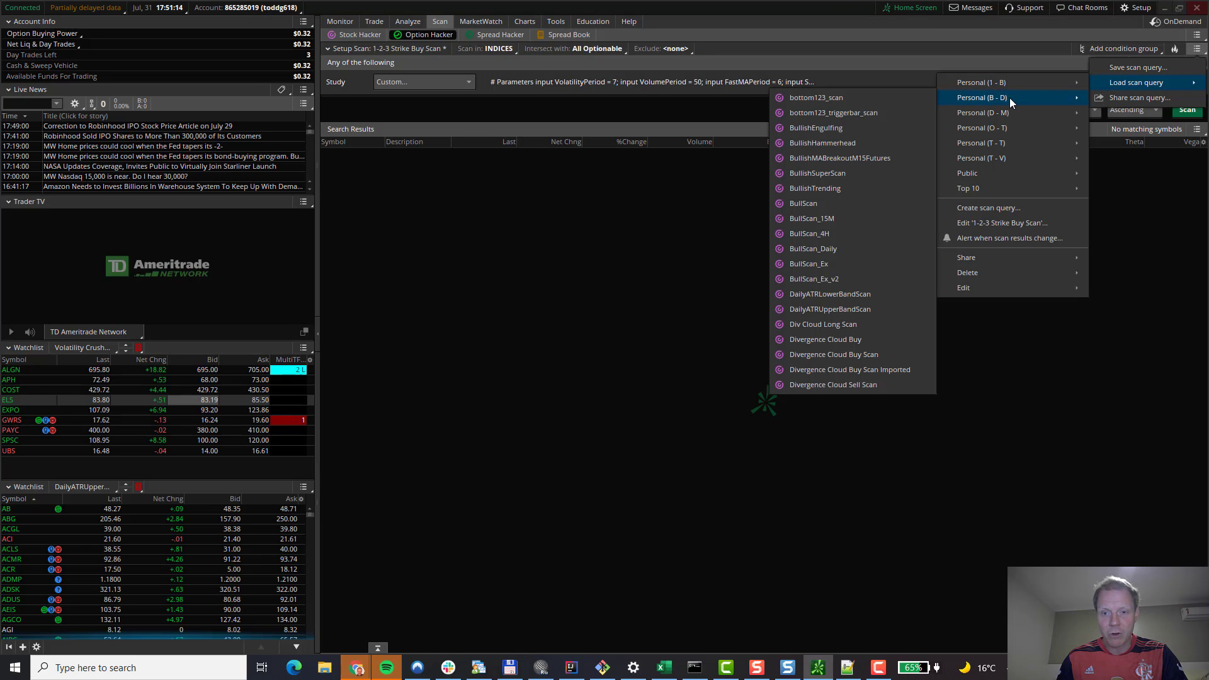
left_click(839, 342)
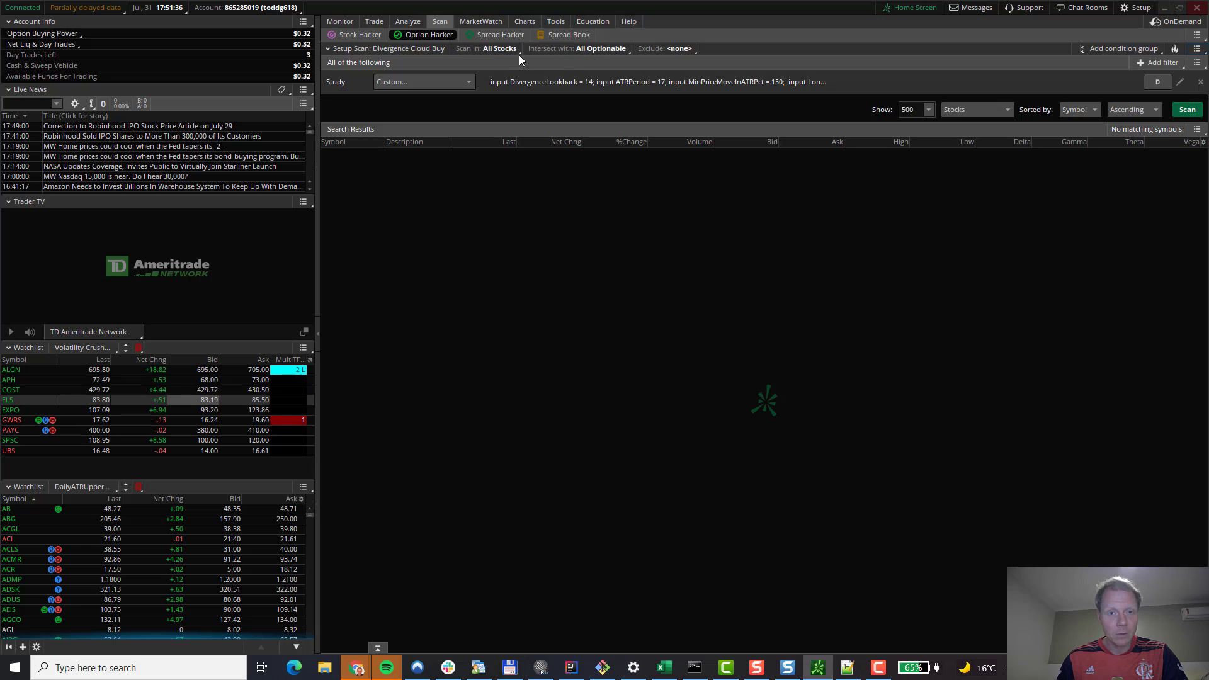
left_click(499, 51)
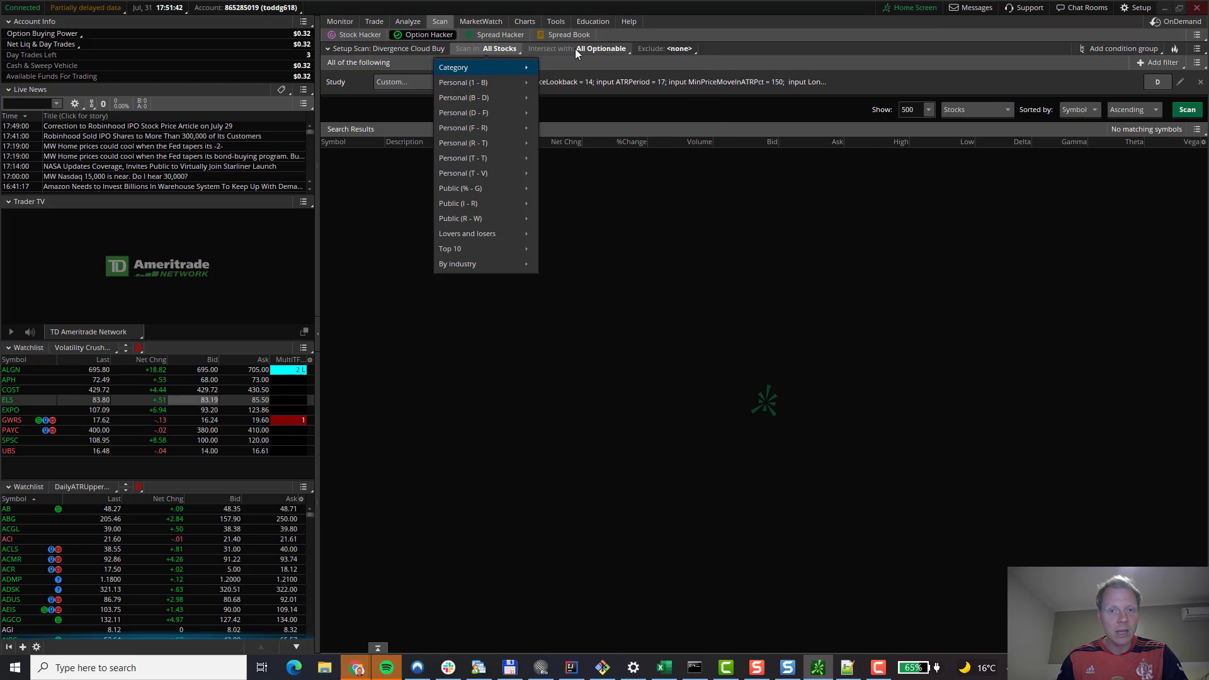
left_click(719, 190)
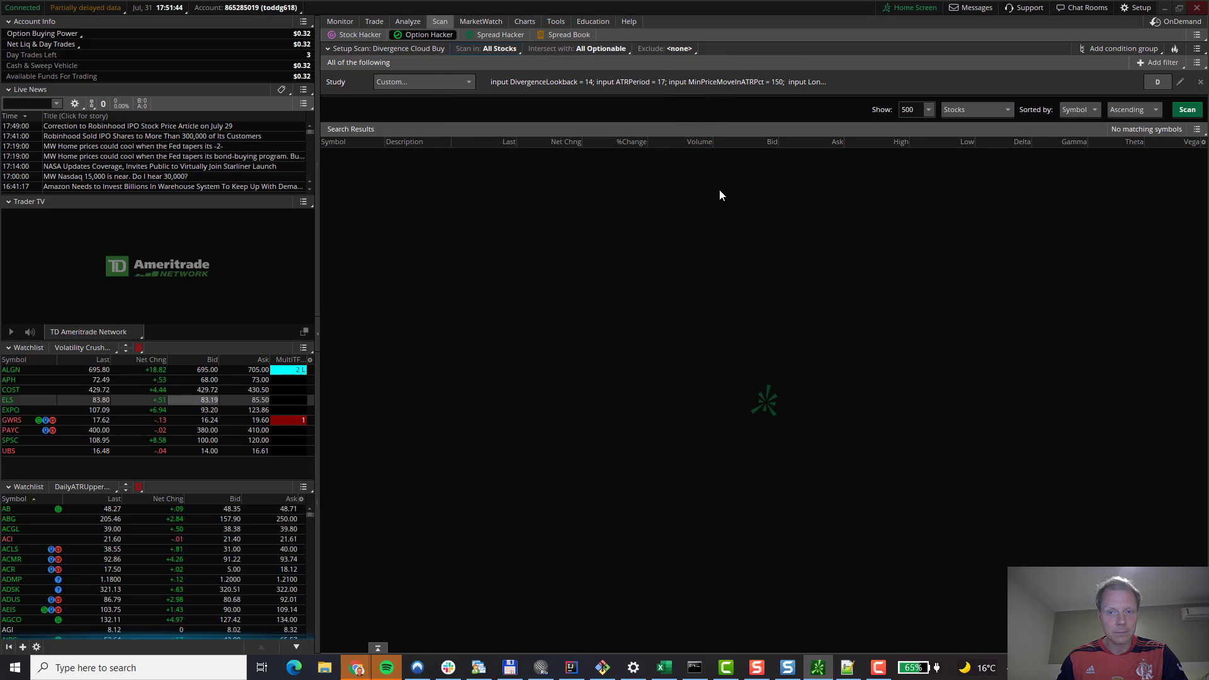
left_click(1155, 82)
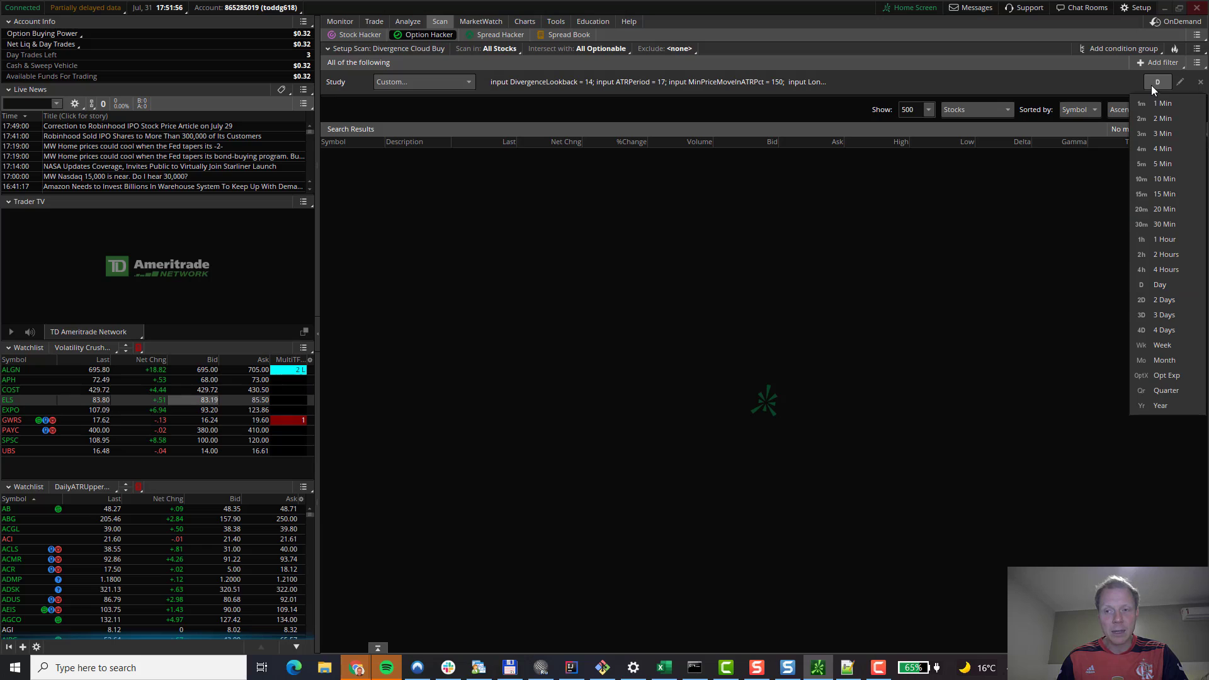
left_click(1106, 85)
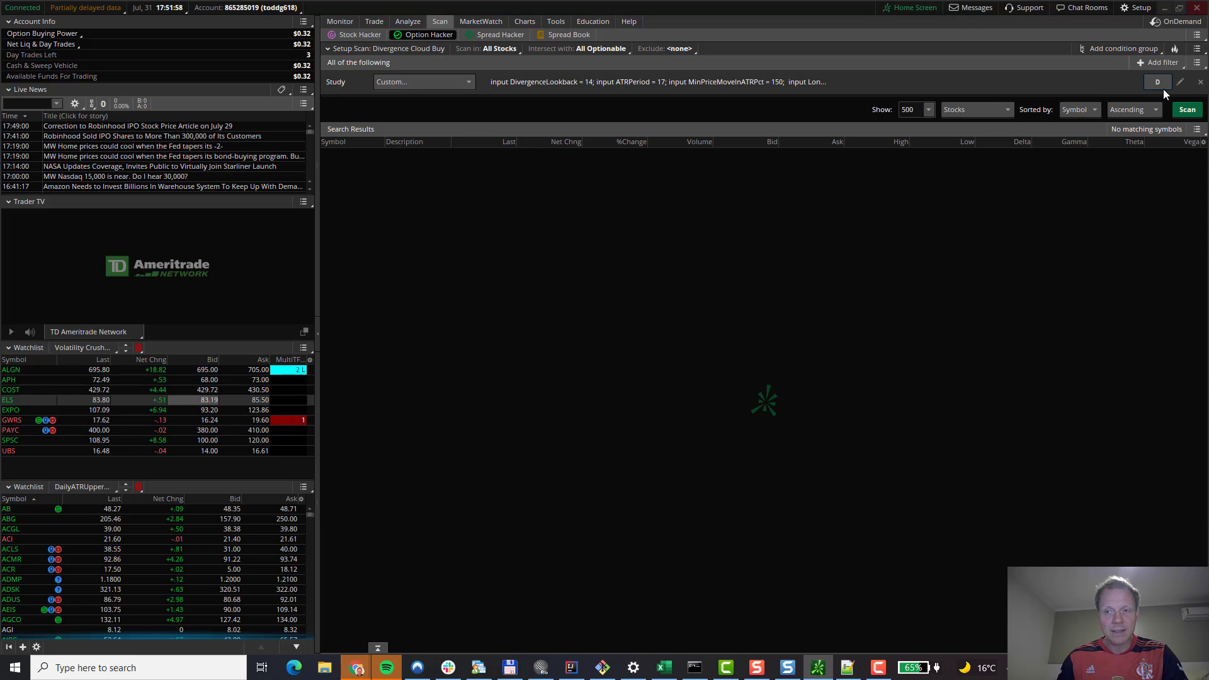
Run the Divergence Cloud Buy scan, returning 13 stocks such as ACR, GOLD, KGC and SPLK
left_click(1186, 109)
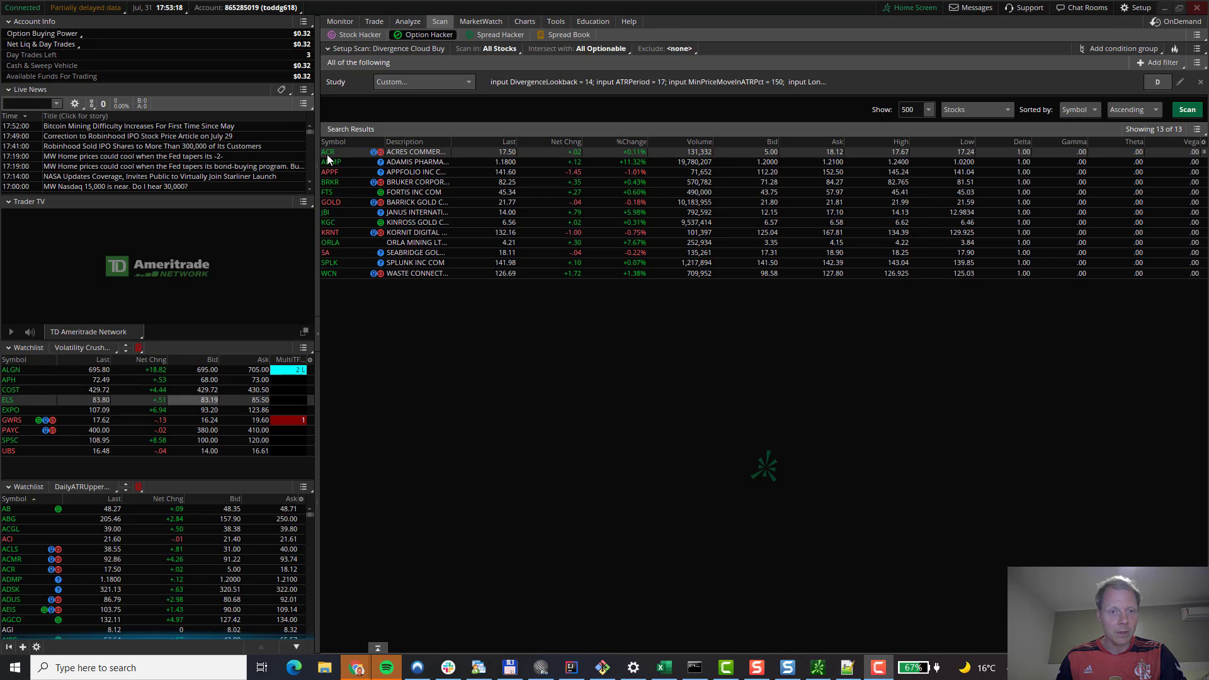
Chart ACR and zoom into its most recent year of Divergence Cloud signals
left_click(522, 21)
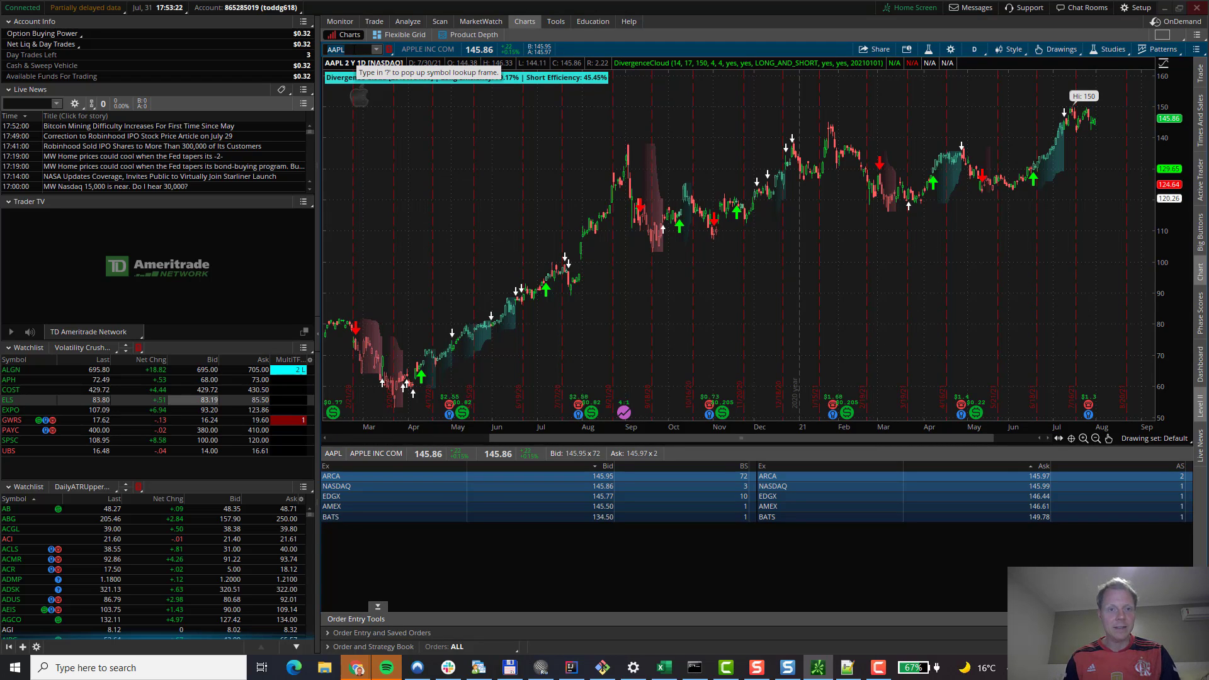
type("ACR")
key("Return")
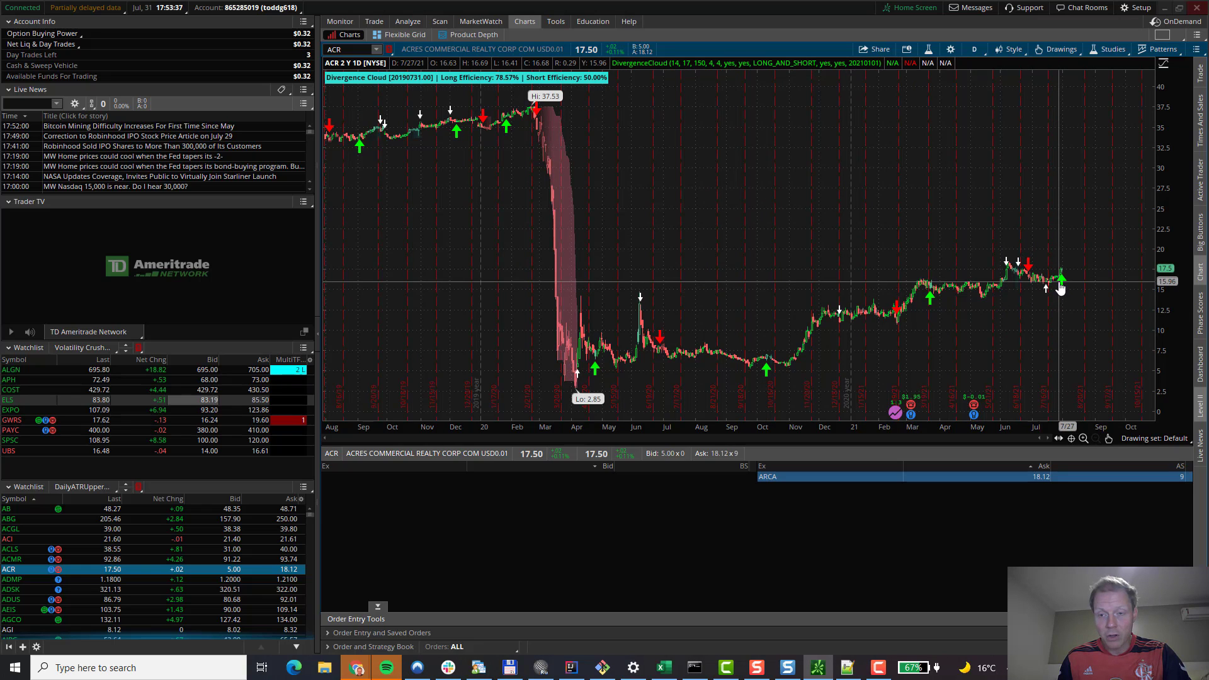
left_click_drag(1038, 428, 566, 427)
left_click_drag(896, 243, 906, 281)
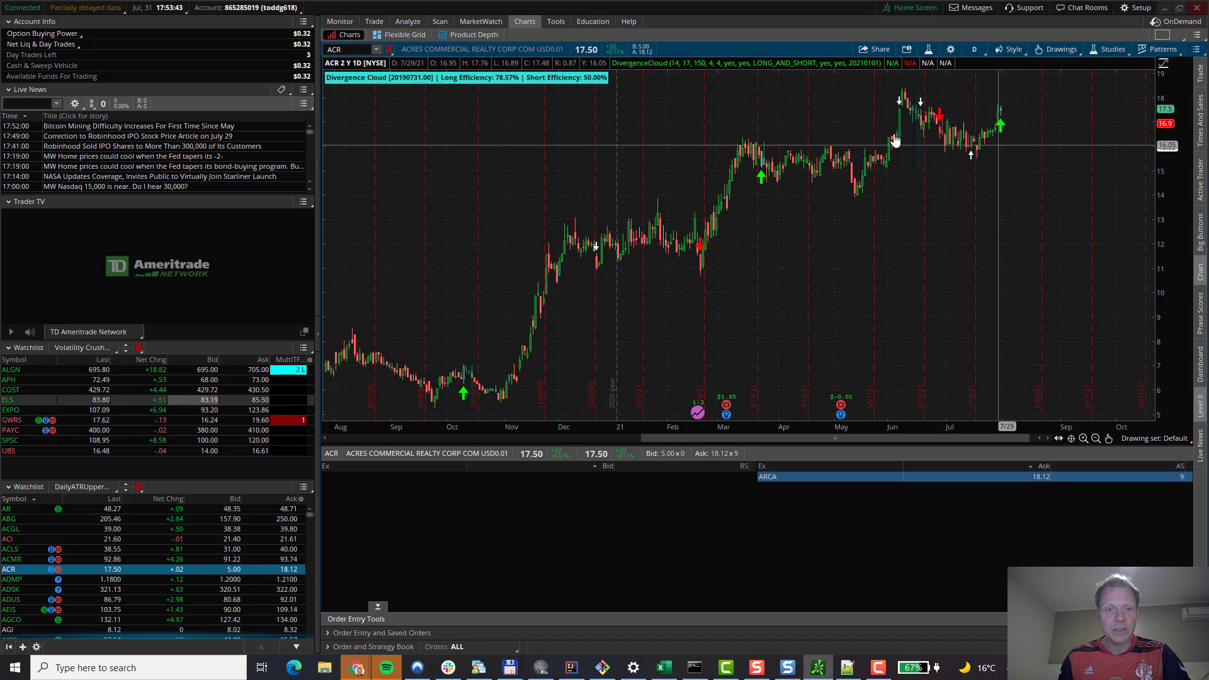
Chart FTS (Fortis Inc) from the buy scan results and zoom the chart out
left_click(440, 22)
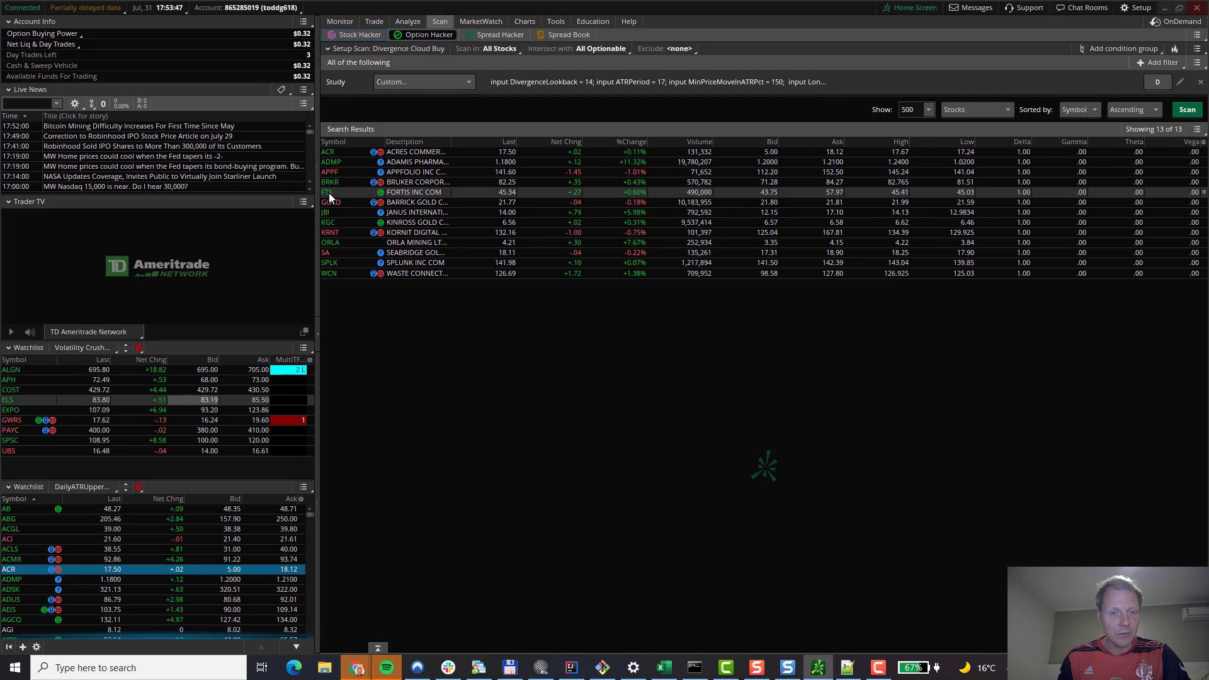
left_click(517, 24)
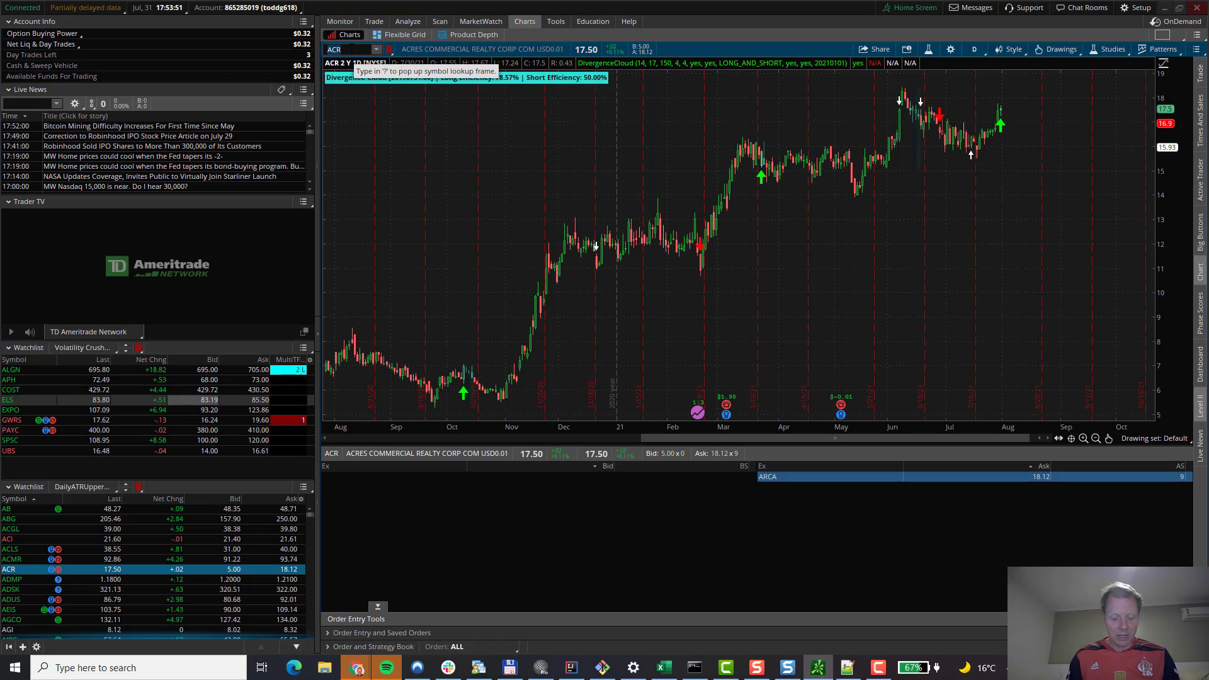
type("FTS")
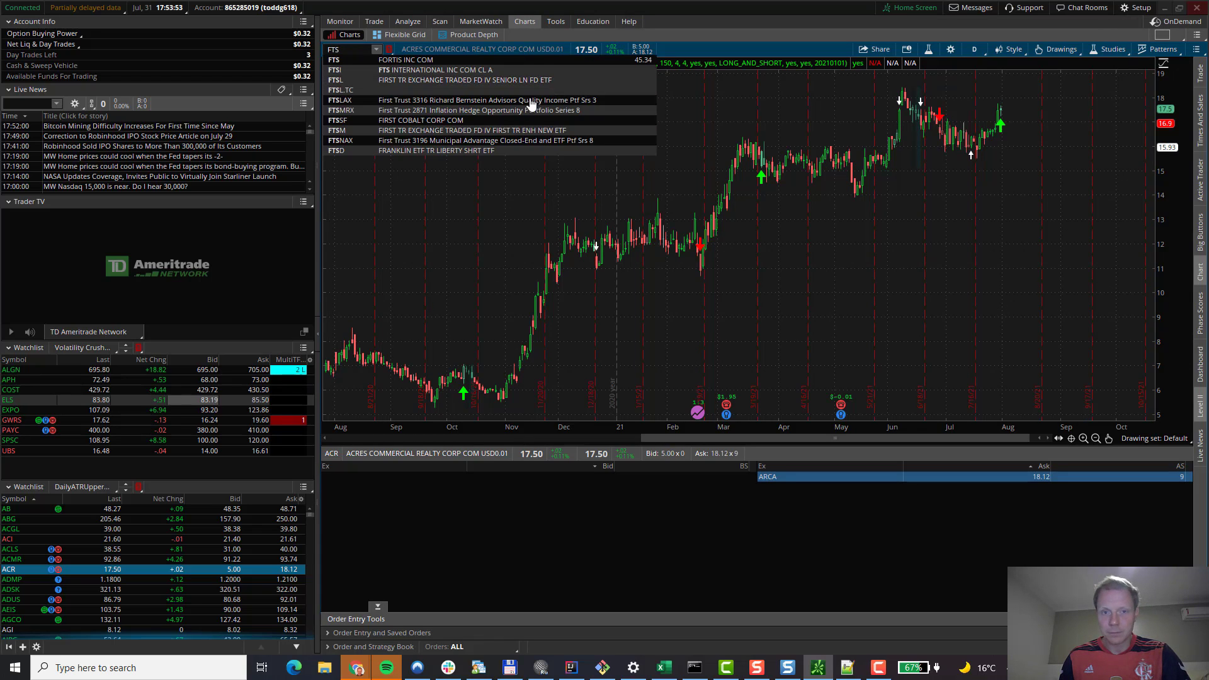
left_click(356, 60)
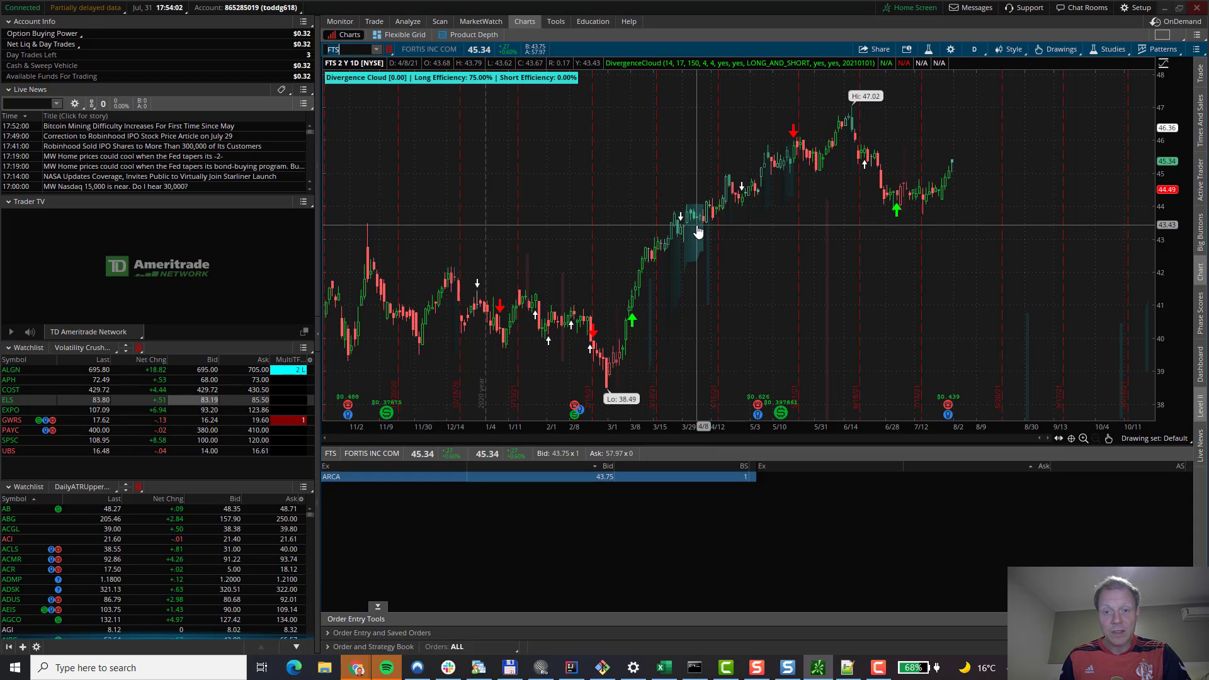
scroll(698, 232, "down", 3)
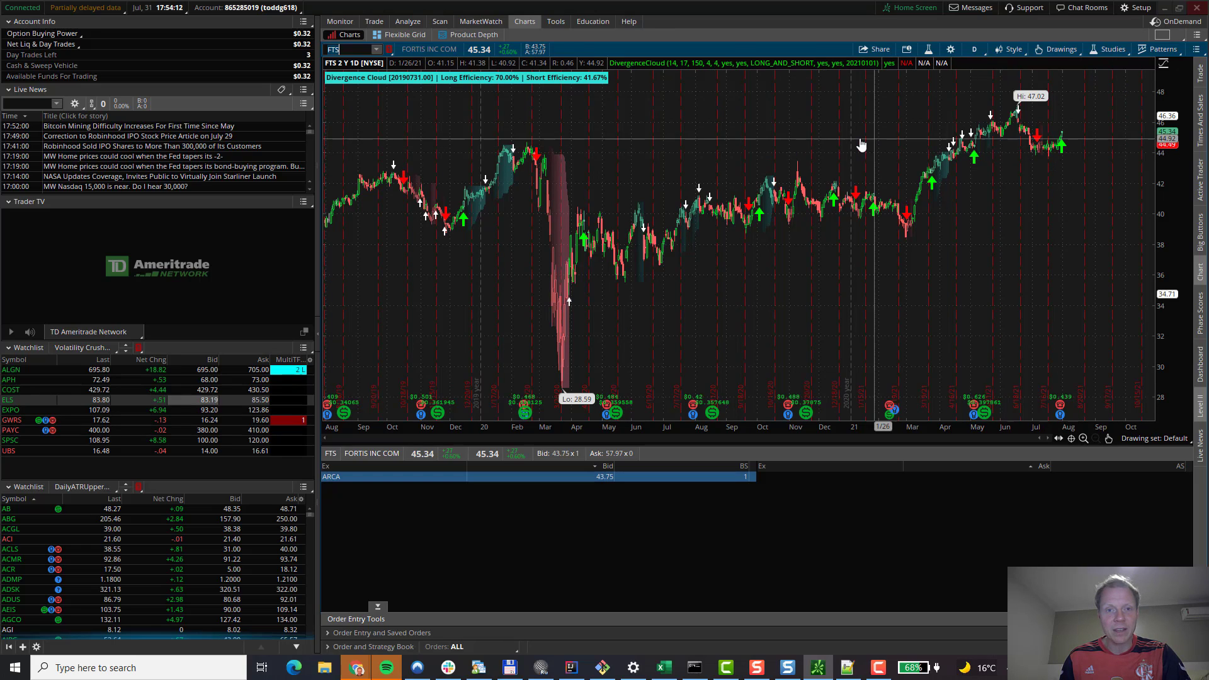
Load the Divergence Cloud Sell Scan from Personal (B - D) and scan, returning ANTM, DIS, ZGE and others
left_click(440, 23)
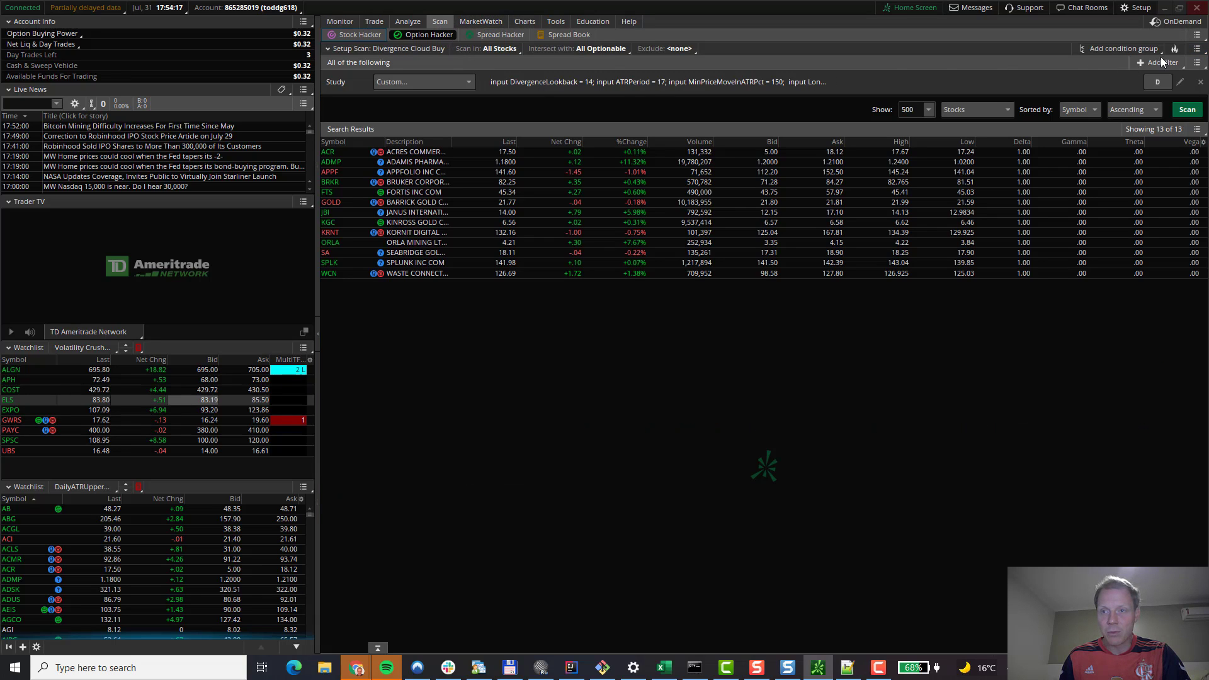
left_click(1196, 48)
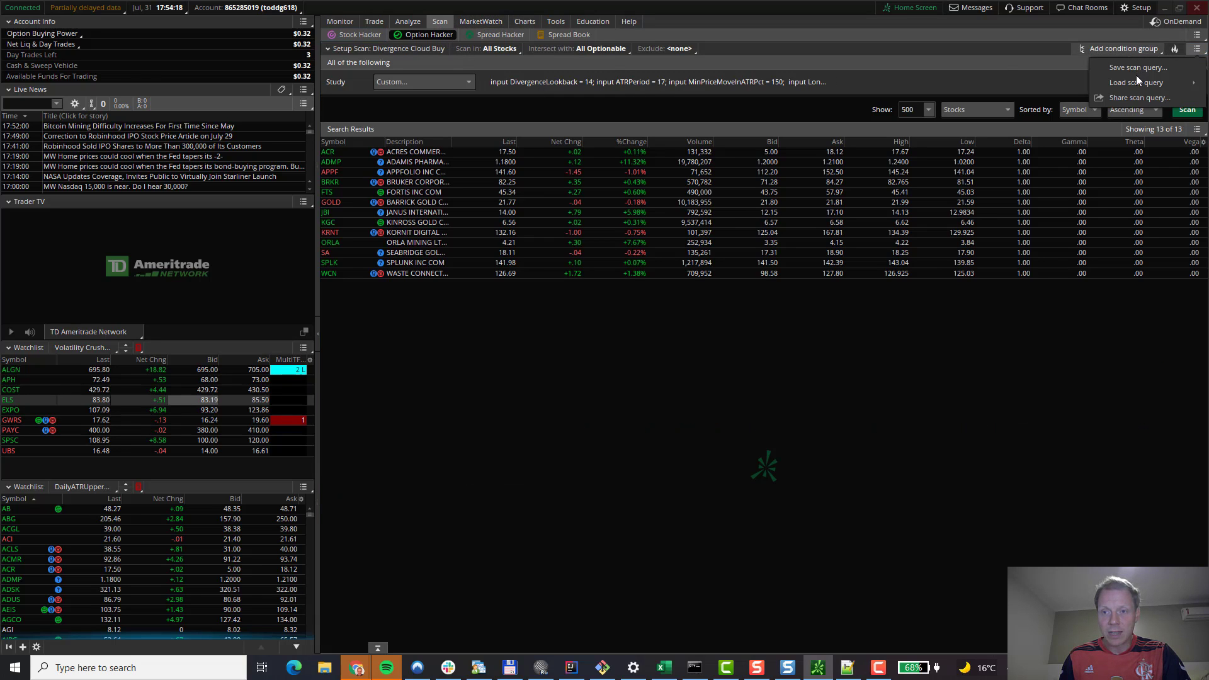
mouse_move(1136, 82)
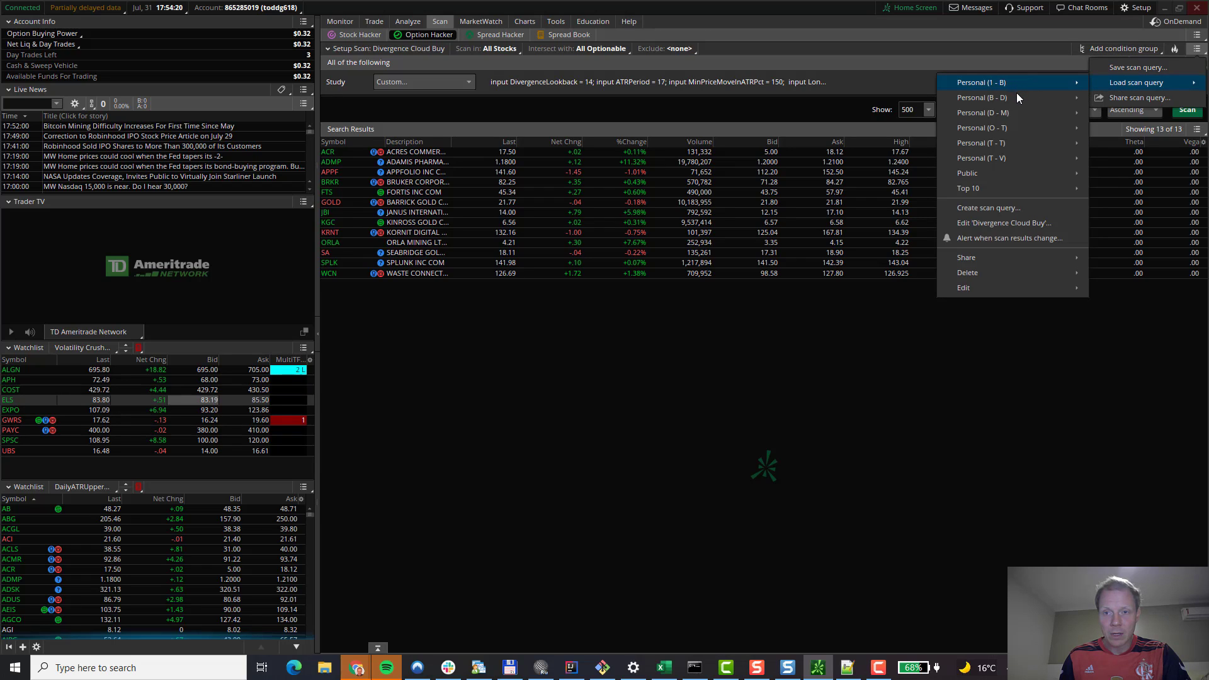
mouse_move(1016, 97)
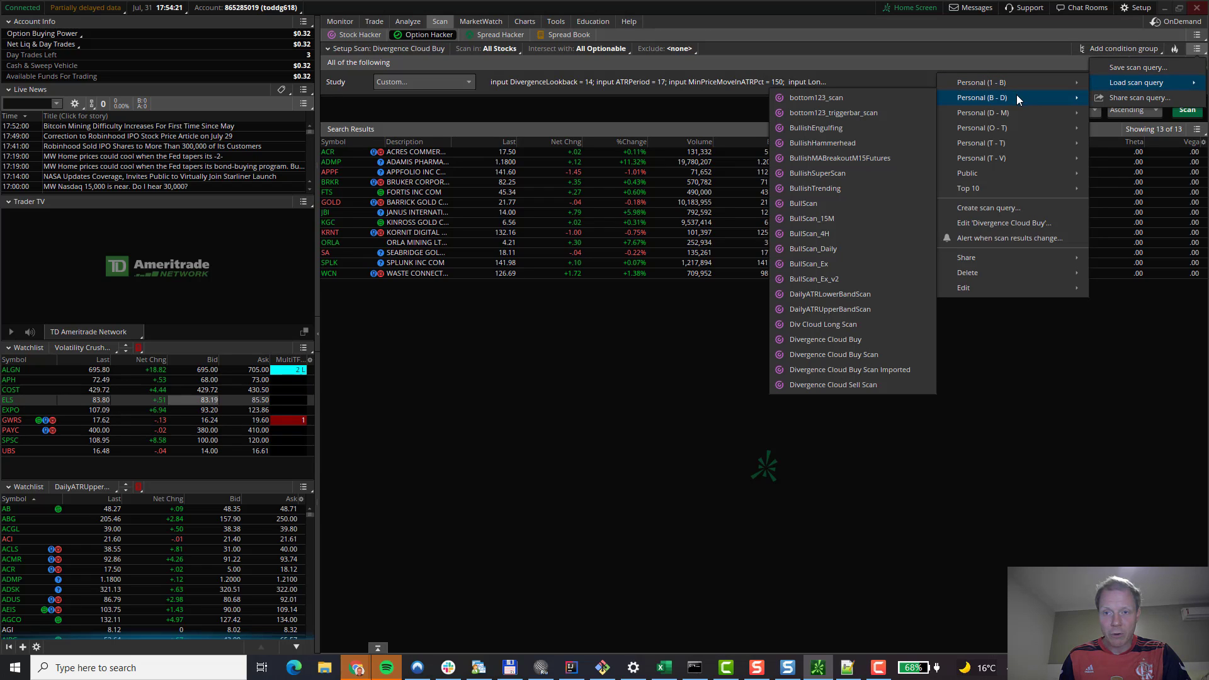
left_click(845, 384)
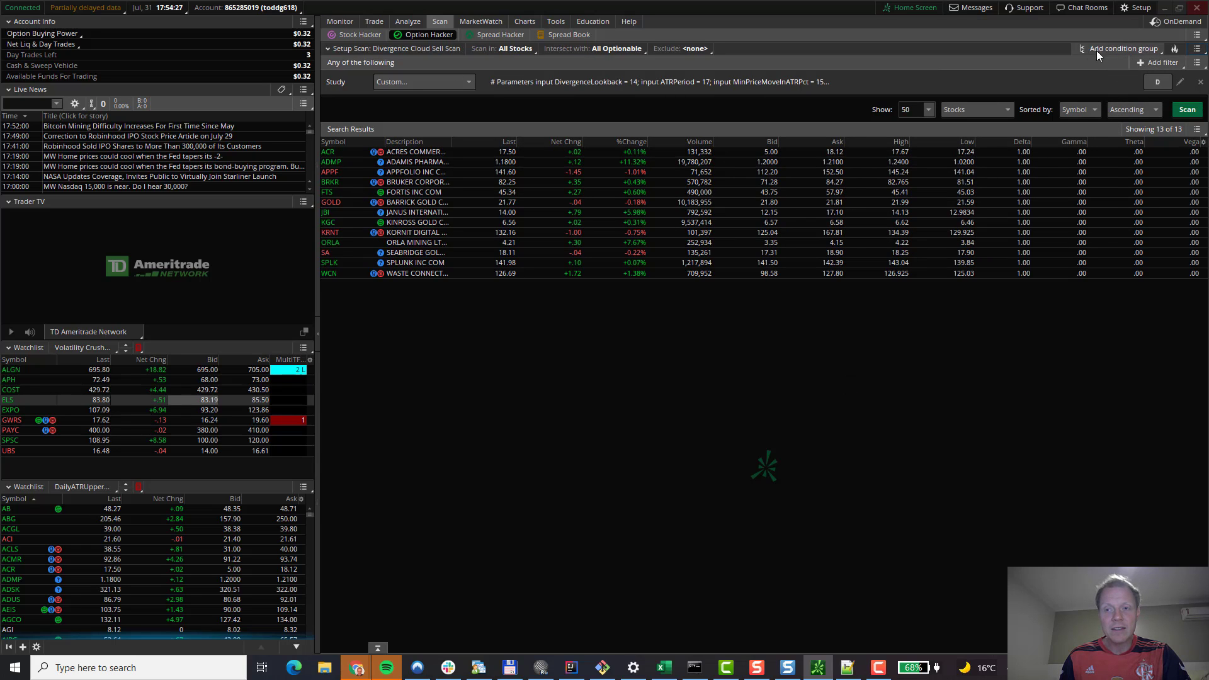
left_click(1187, 111)
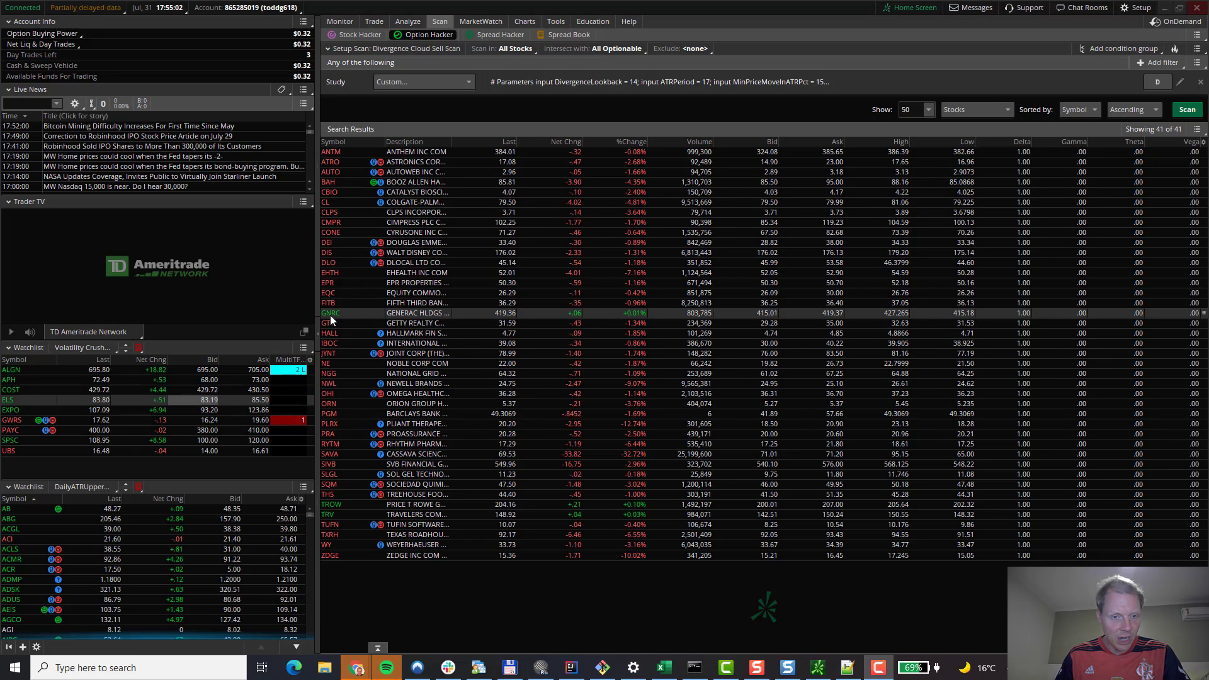
Chart GNRC zoomed out to review its signals, then go back to the 41 sell-scan results
left_click(517, 23)
left_click(350, 49)
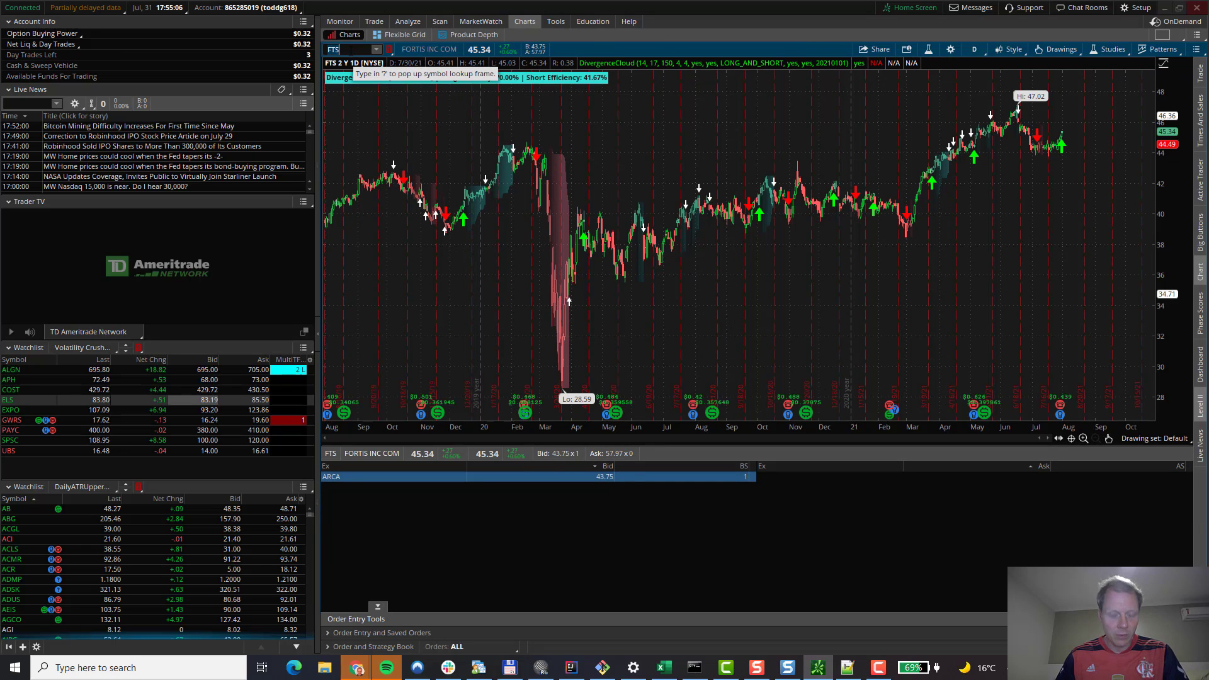
type("GNRC")
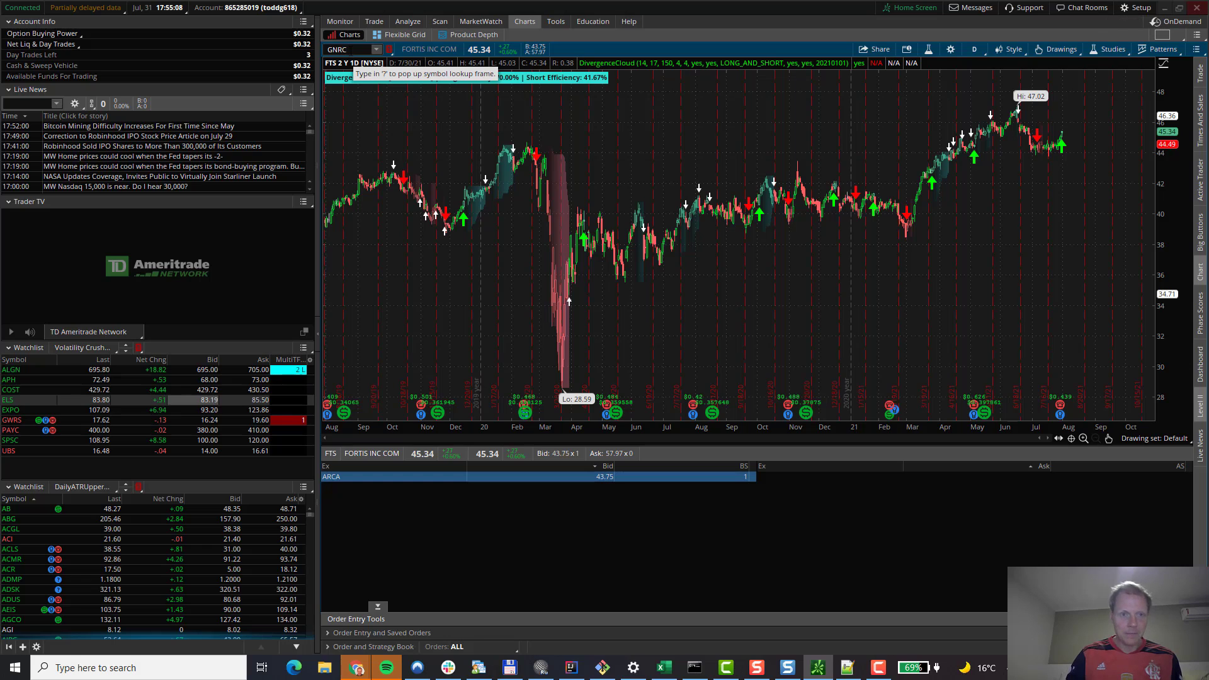
key("Return")
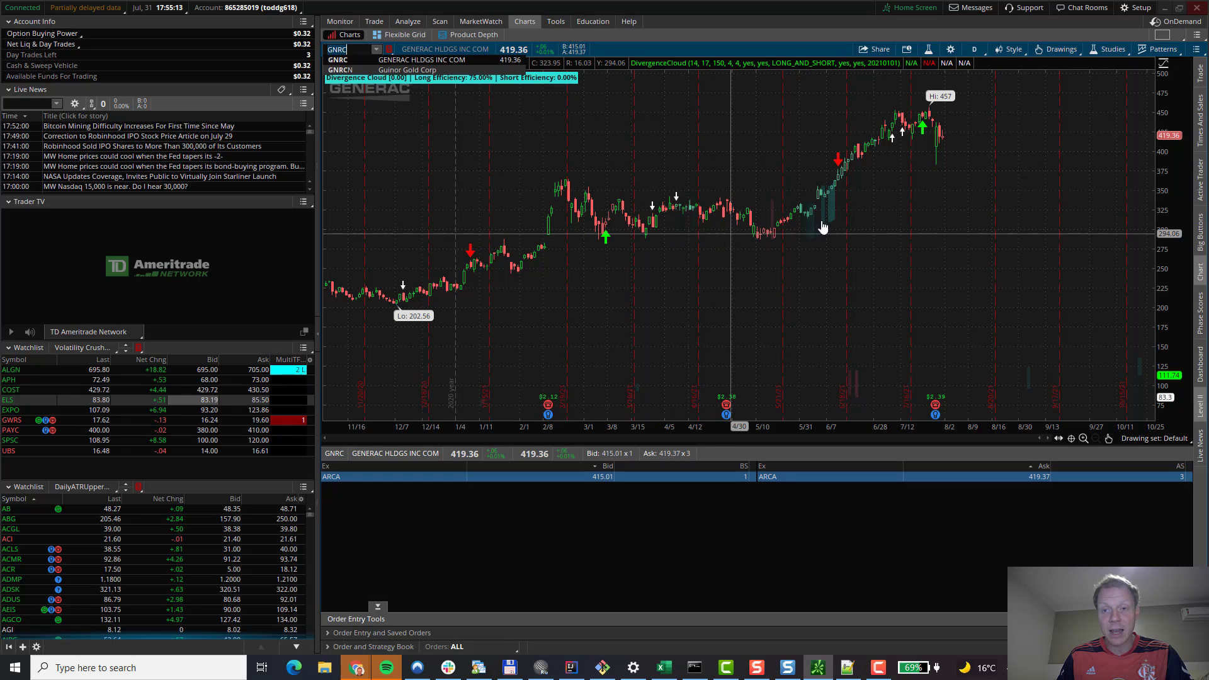
scroll(965, 213, "down", 3)
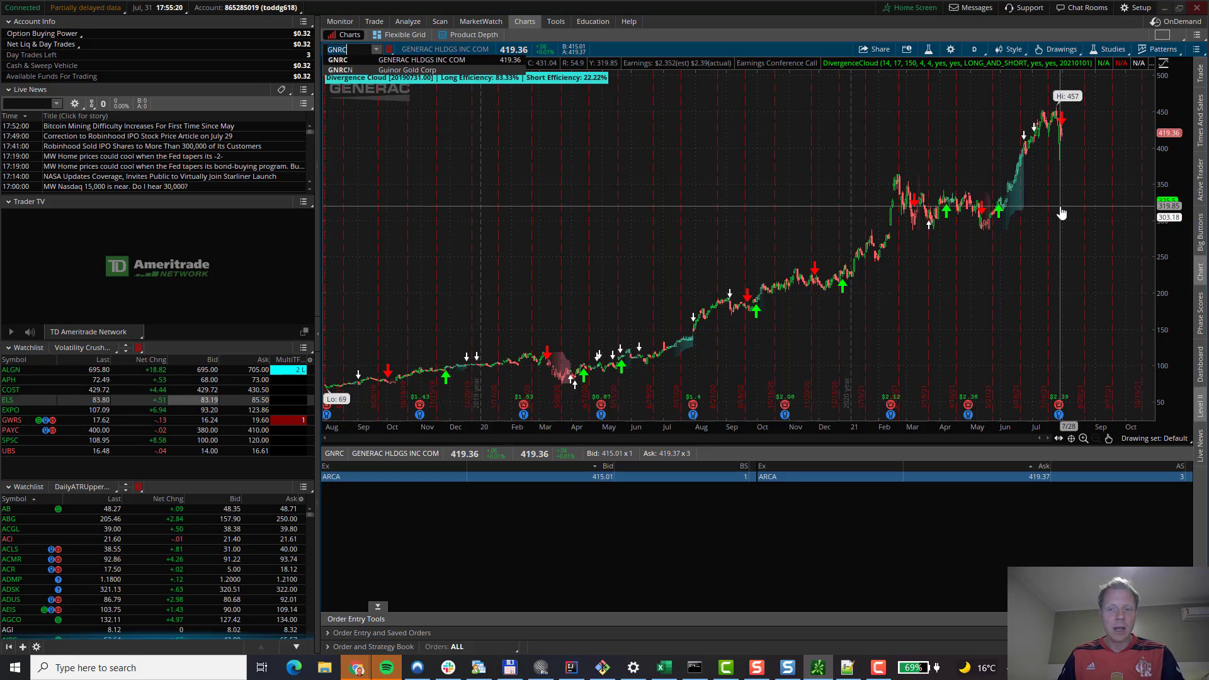
left_click(438, 25)
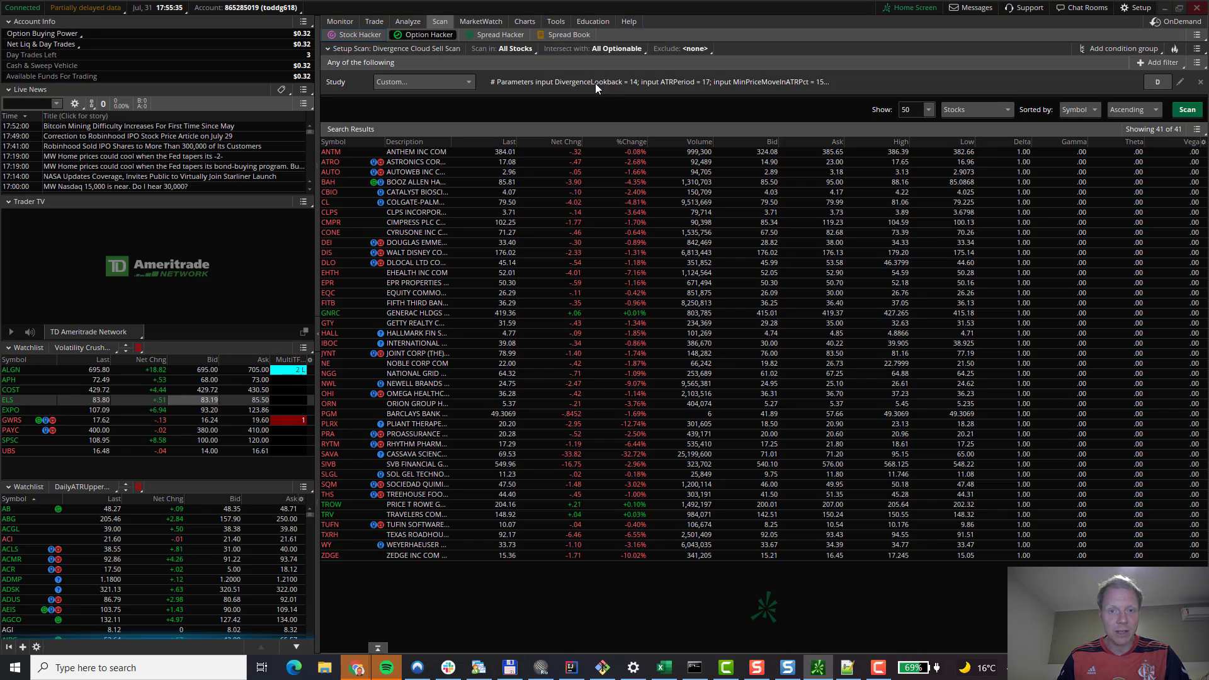
Edit the sell scan study code so MinPriceMoveInATRPct is 250 instead of 150, and apply it
left_click(1181, 83)
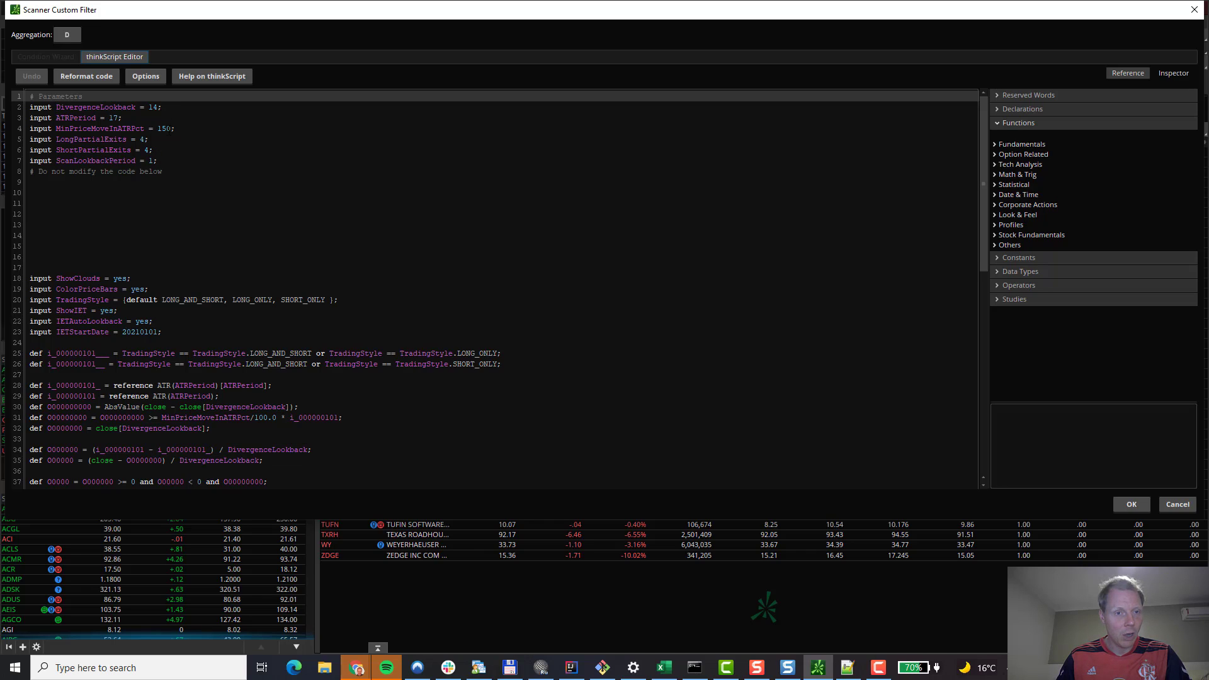
left_click(162, 129)
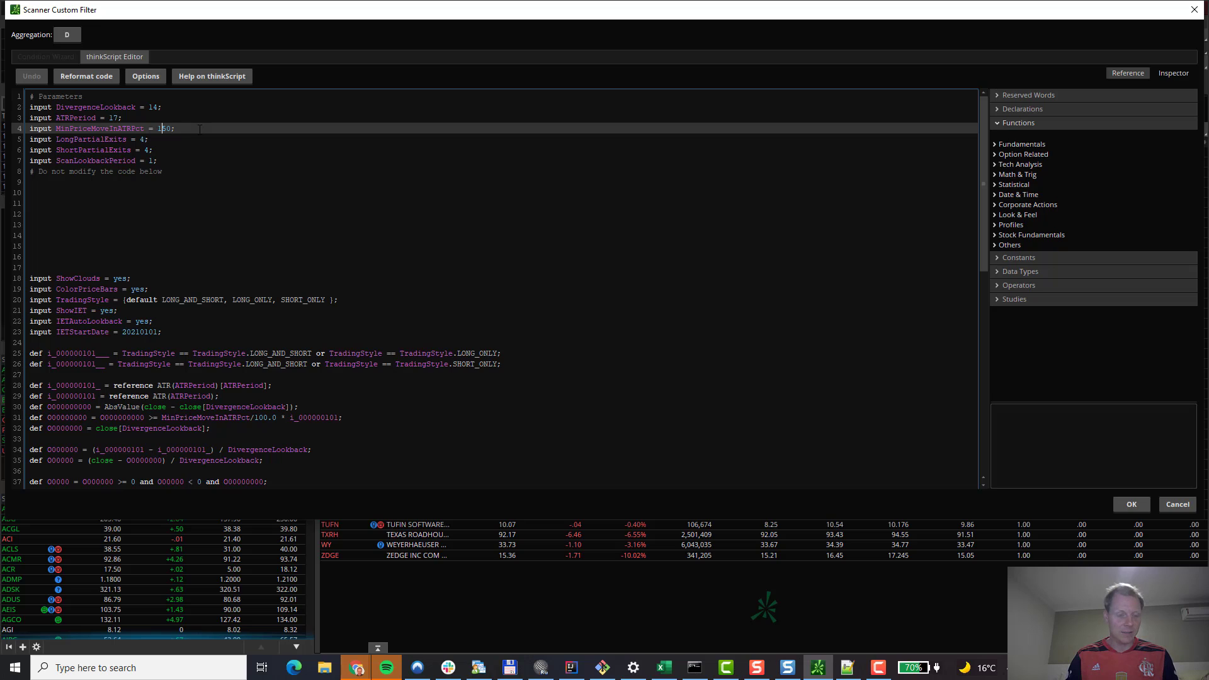
key("BackSpace")
type("2")
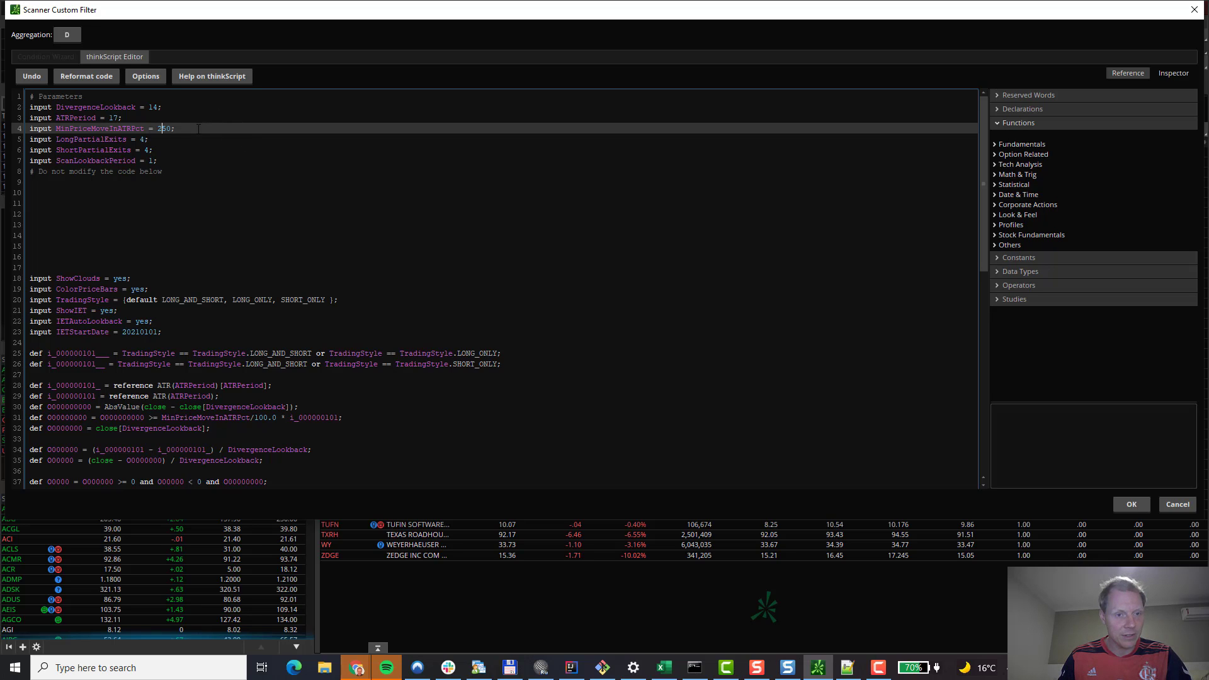
left_click(1130, 504)
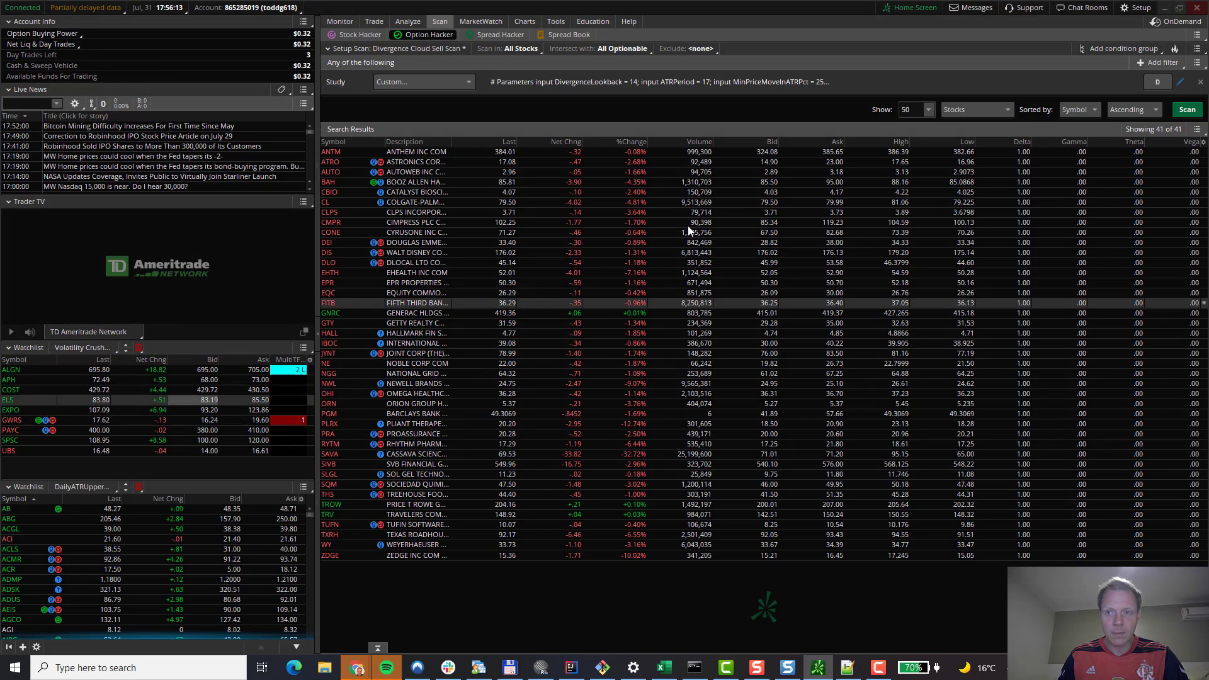
Change ScanLookbackPeriod on line 7 of the custom filter code from 1 to 5
left_click(575, 85)
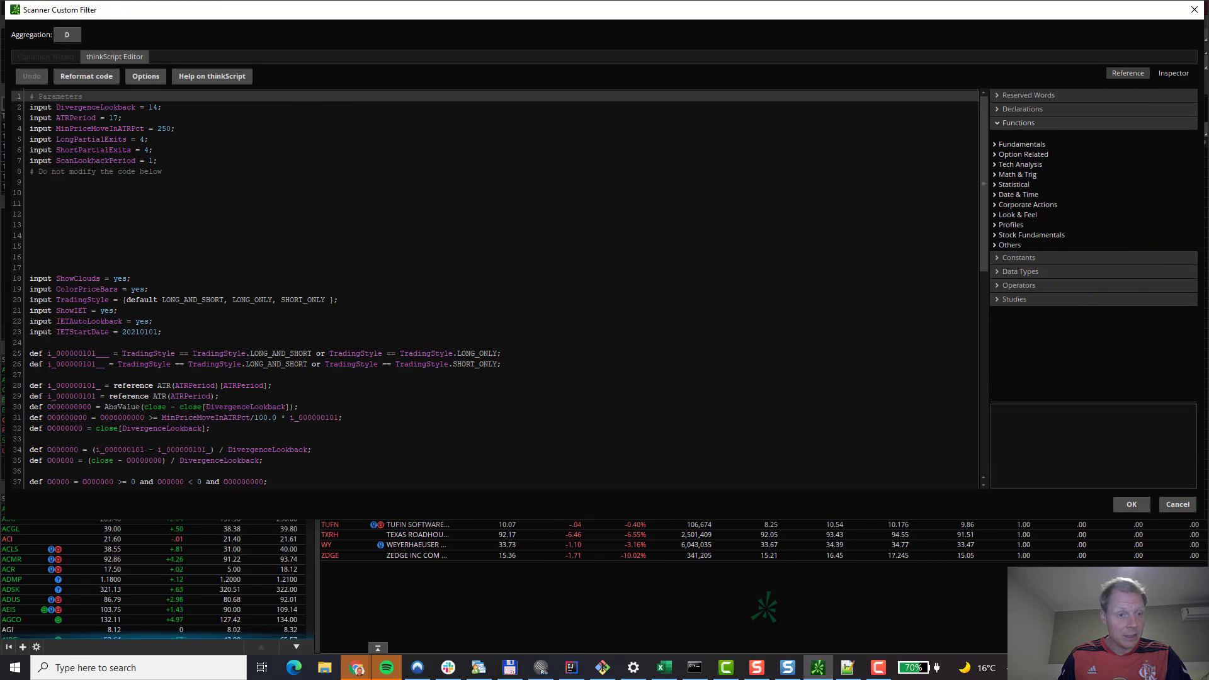
double_click(95, 161)
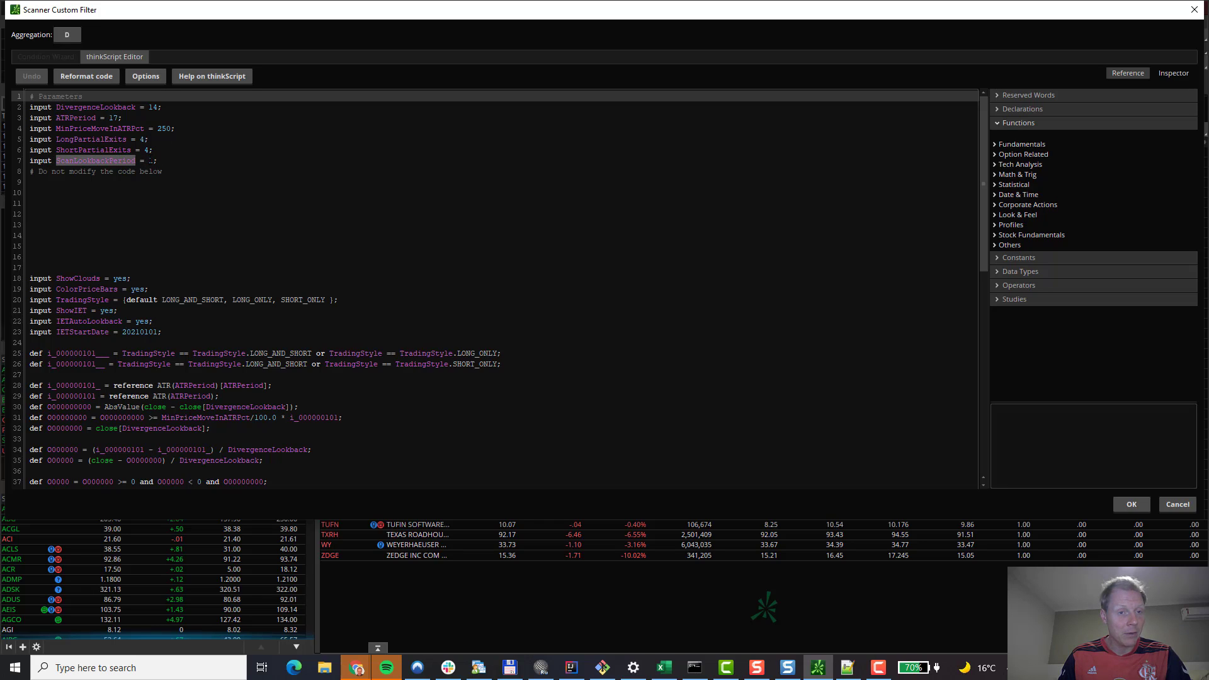
left_click(151, 161)
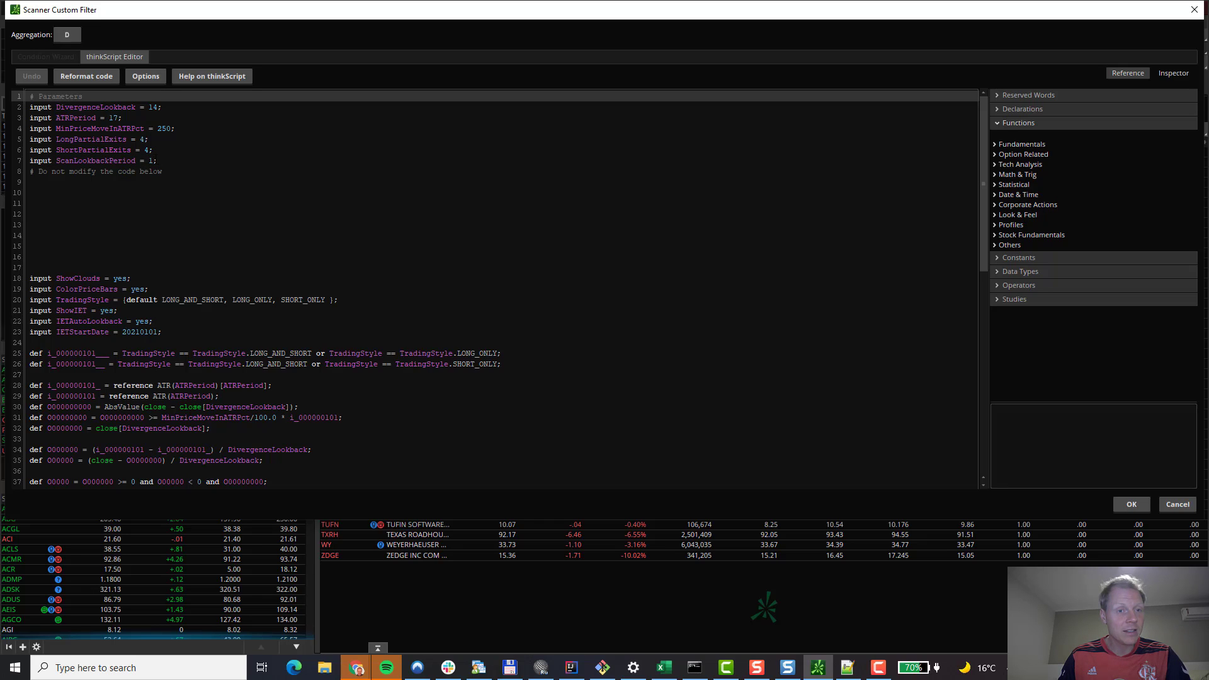
left_click(151, 161)
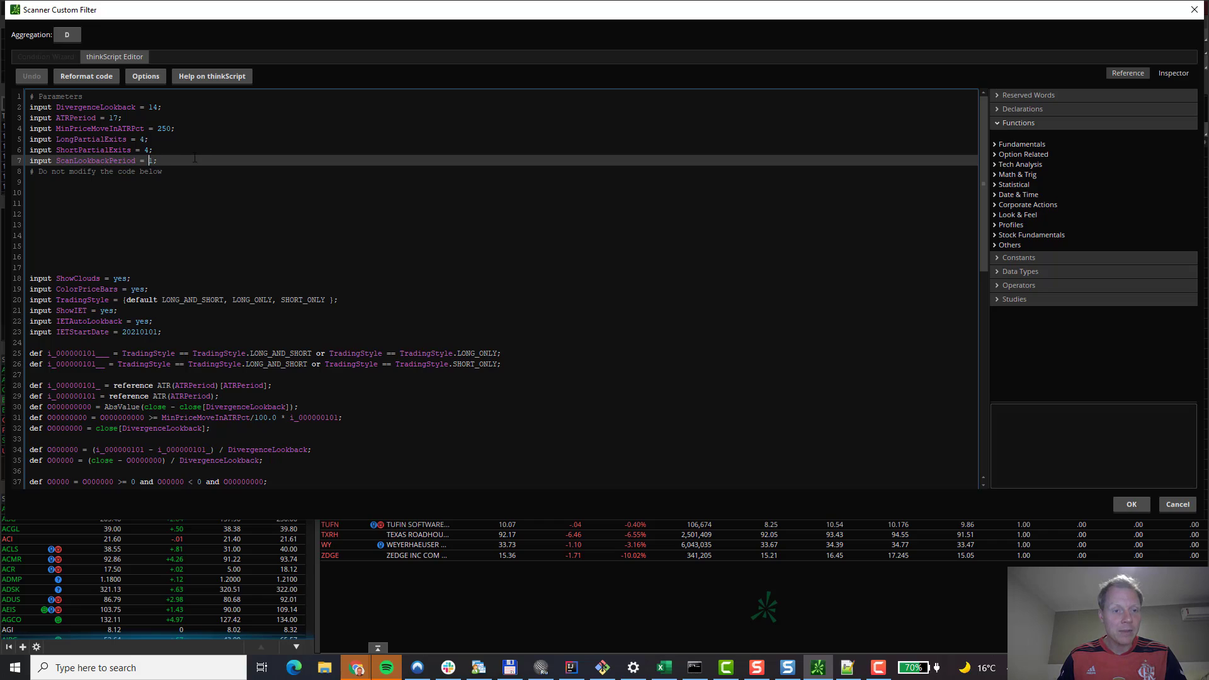
key("Delete")
type("5")
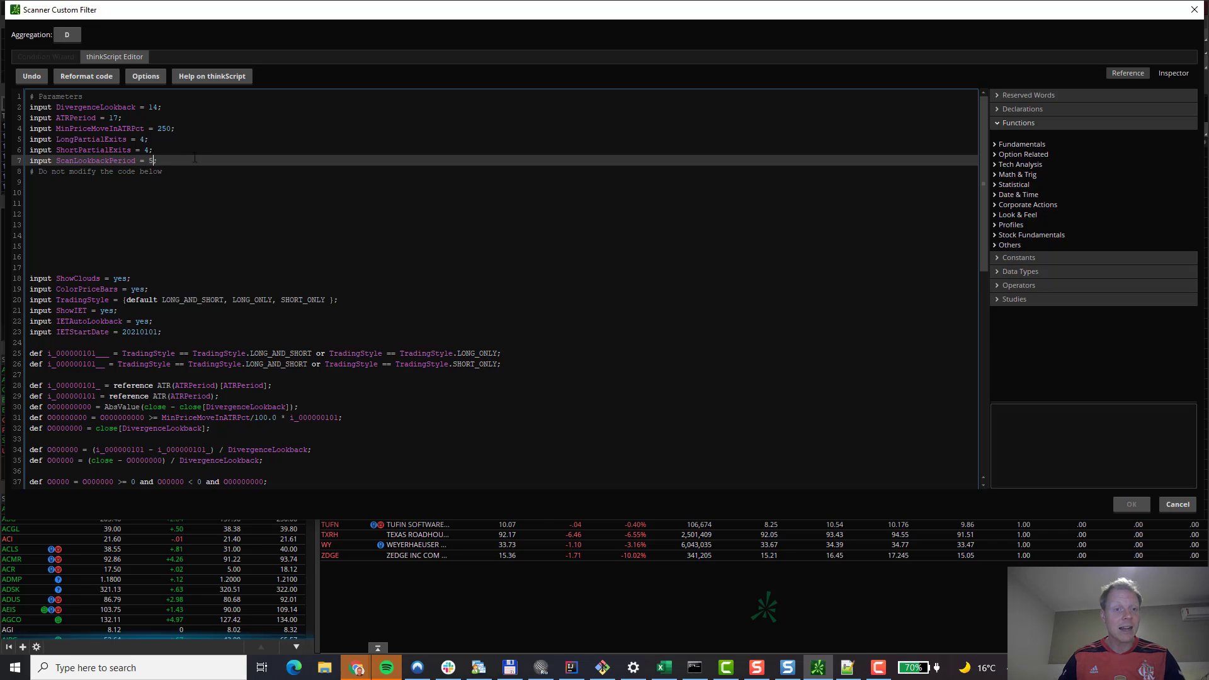
key("Down")
key("Down")
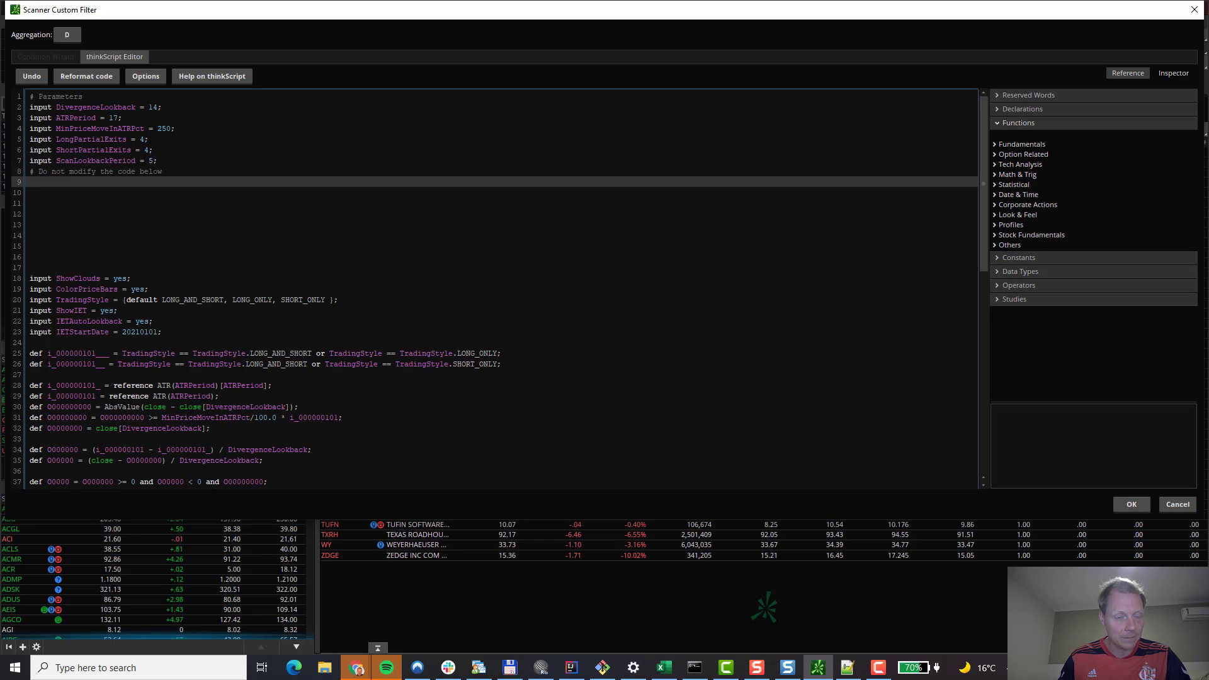
Save the lookback change, rerun the scan, and switch to the scan-links PDF in Acrobat
left_click(1131, 503)
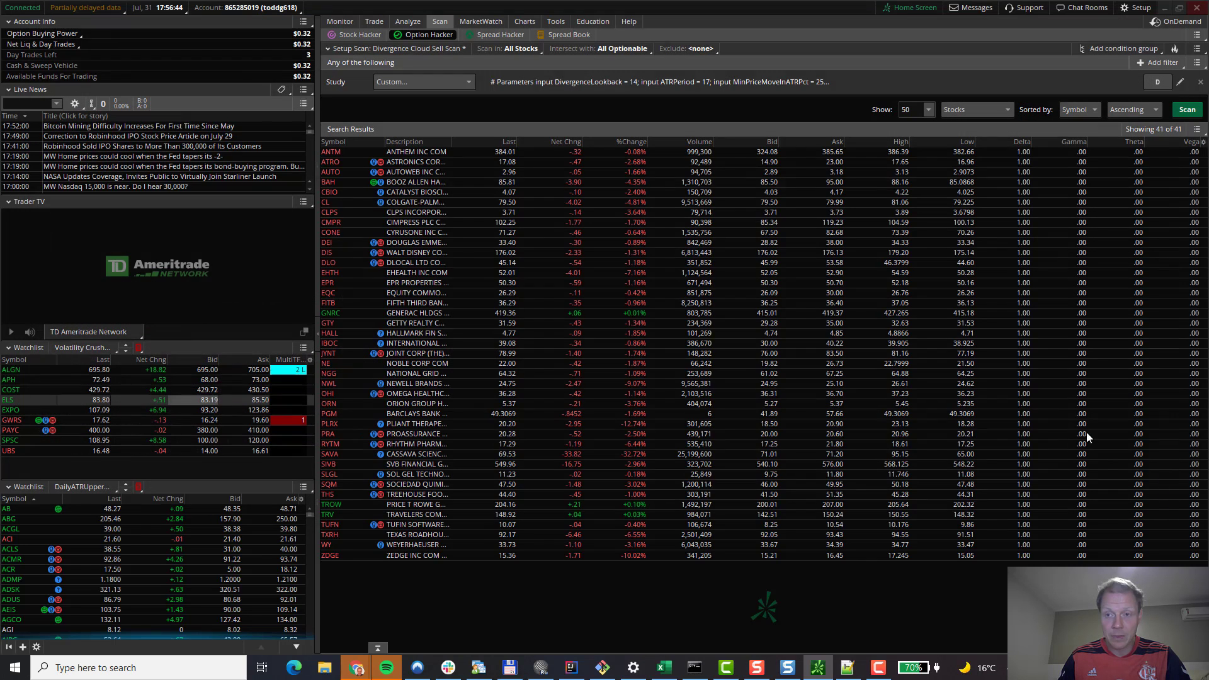
left_click(1186, 111)
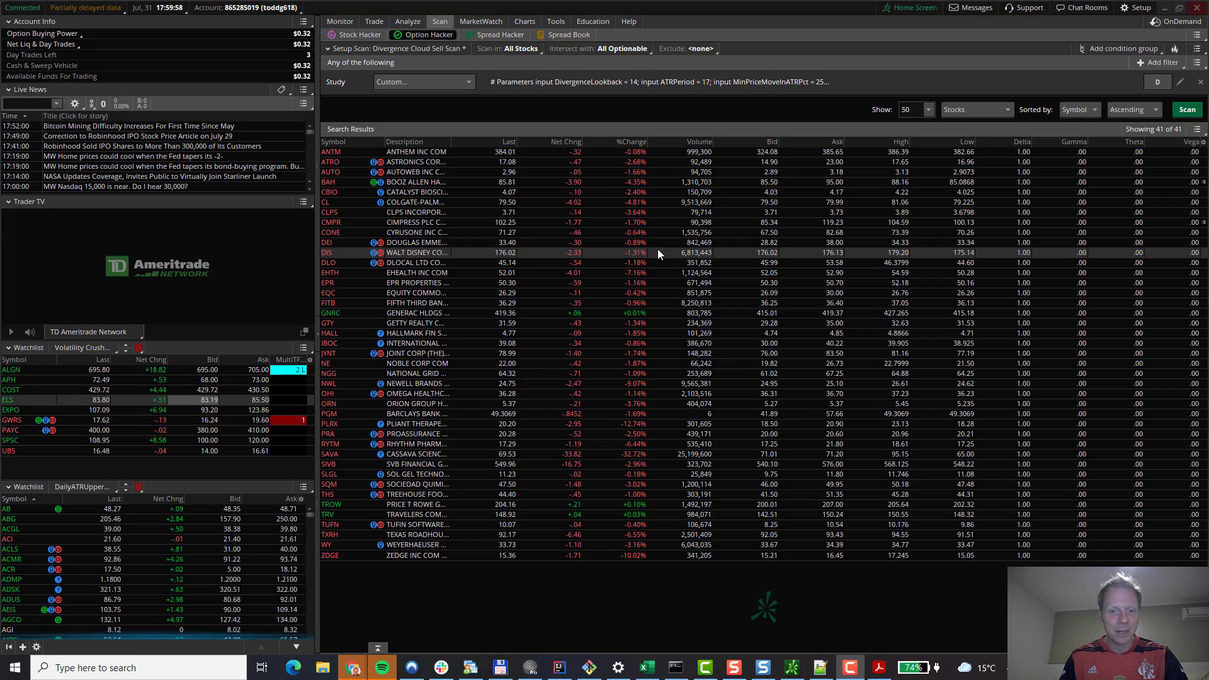
key("alt+Tab")
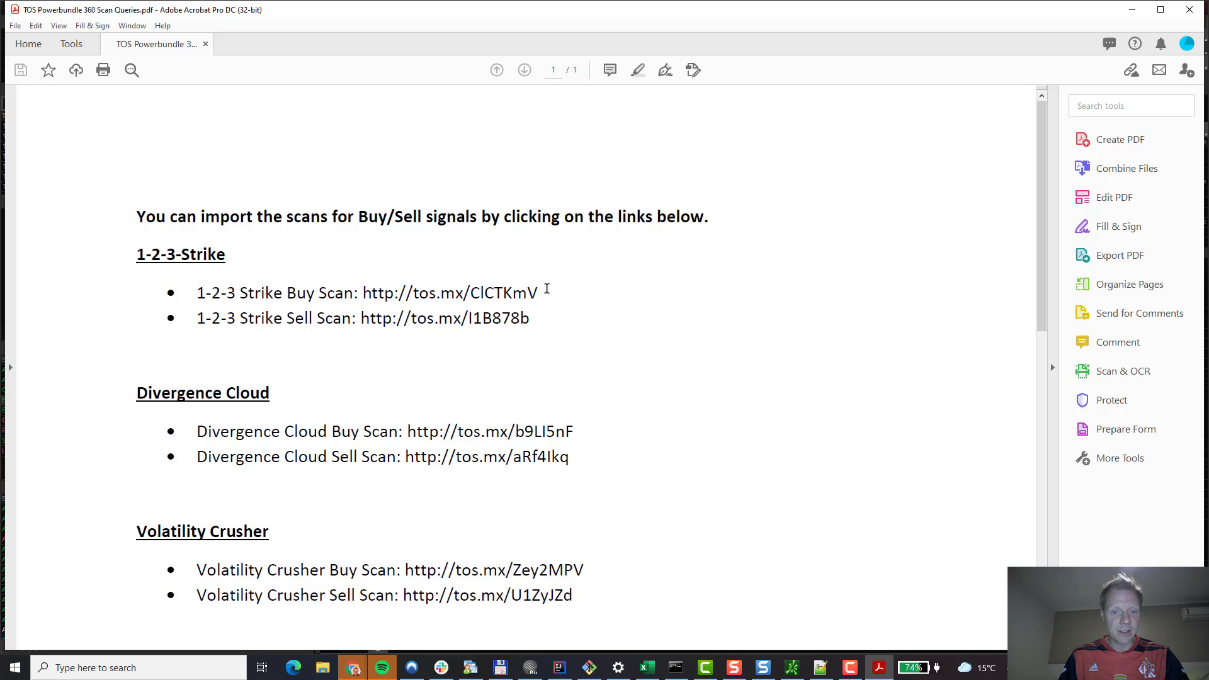
Copy the 1-2-3 Strike Buy Scan URL from the PDF and return to thinkorswim
left_click_drag(546, 289, 364, 298)
right_click(427, 303)
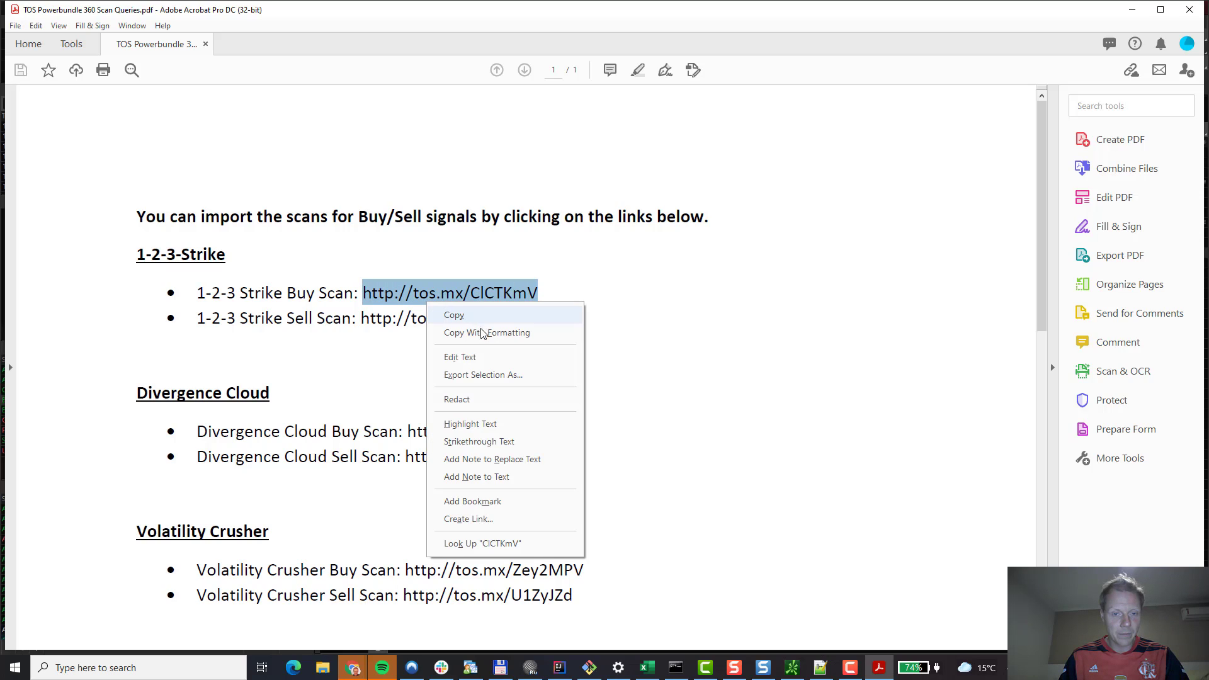
left_click(466, 315)
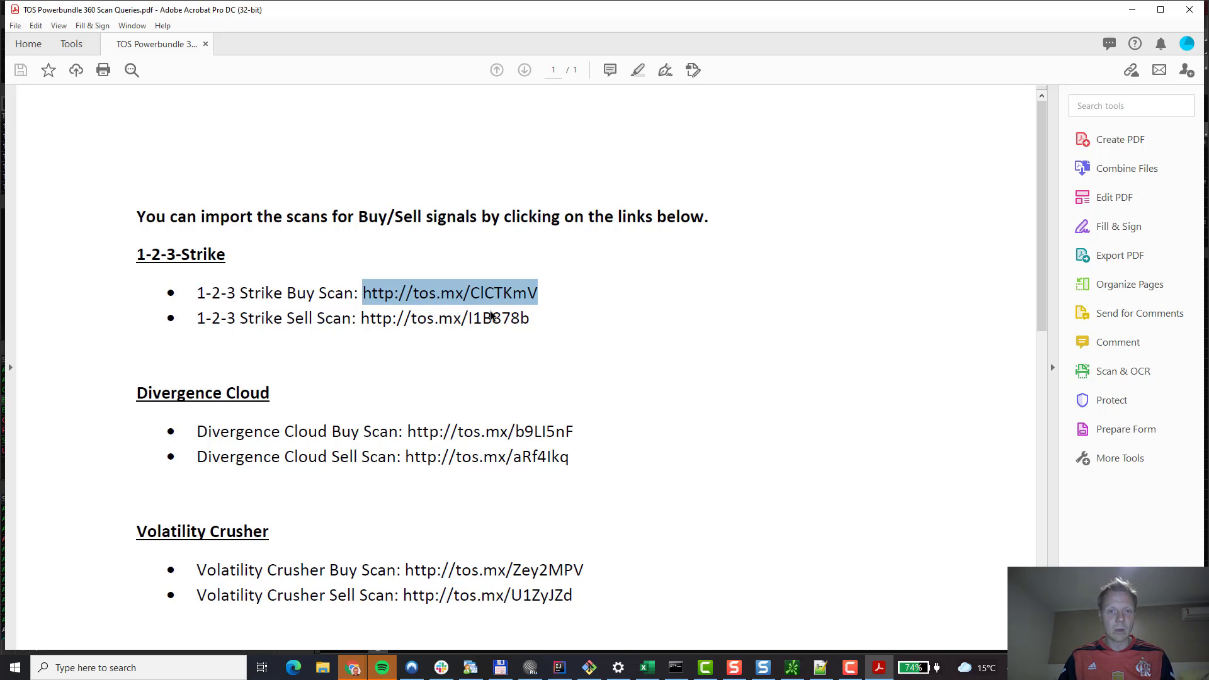
key("alt+Tab")
key("alt+Tab")
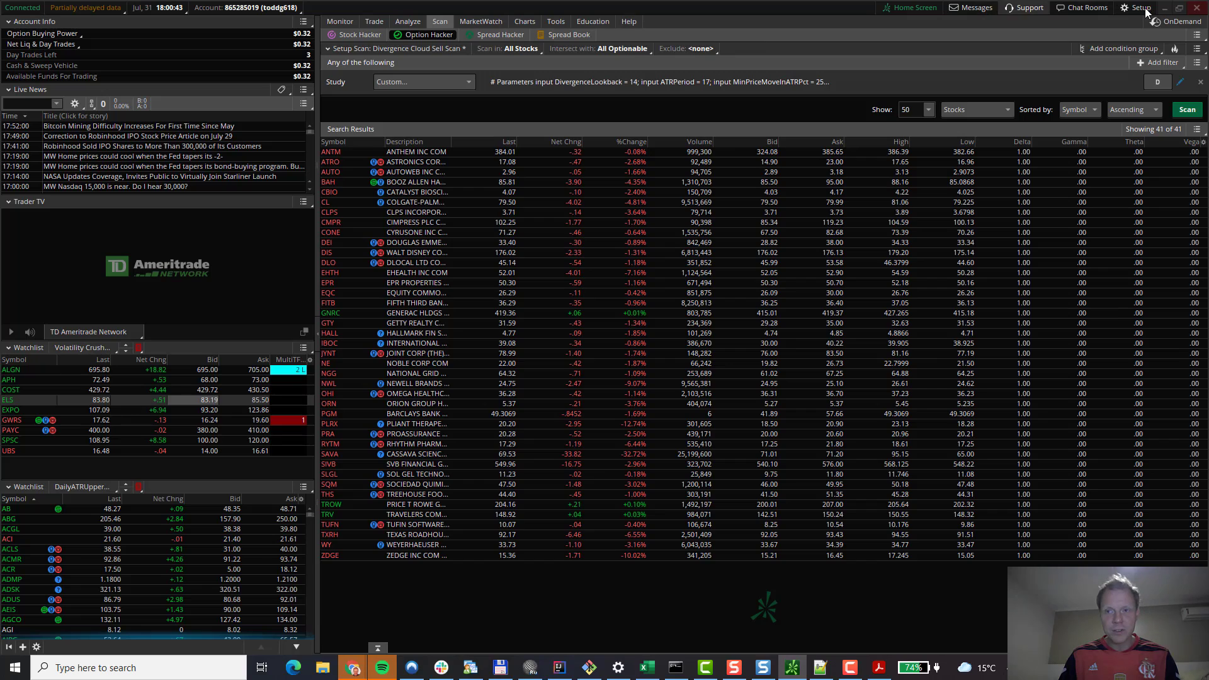
Import the shared 1-2-3 Strike Buy Scan from the pasted link without the '(1)' suffix, overwriting the existing one
left_click(1141, 9)
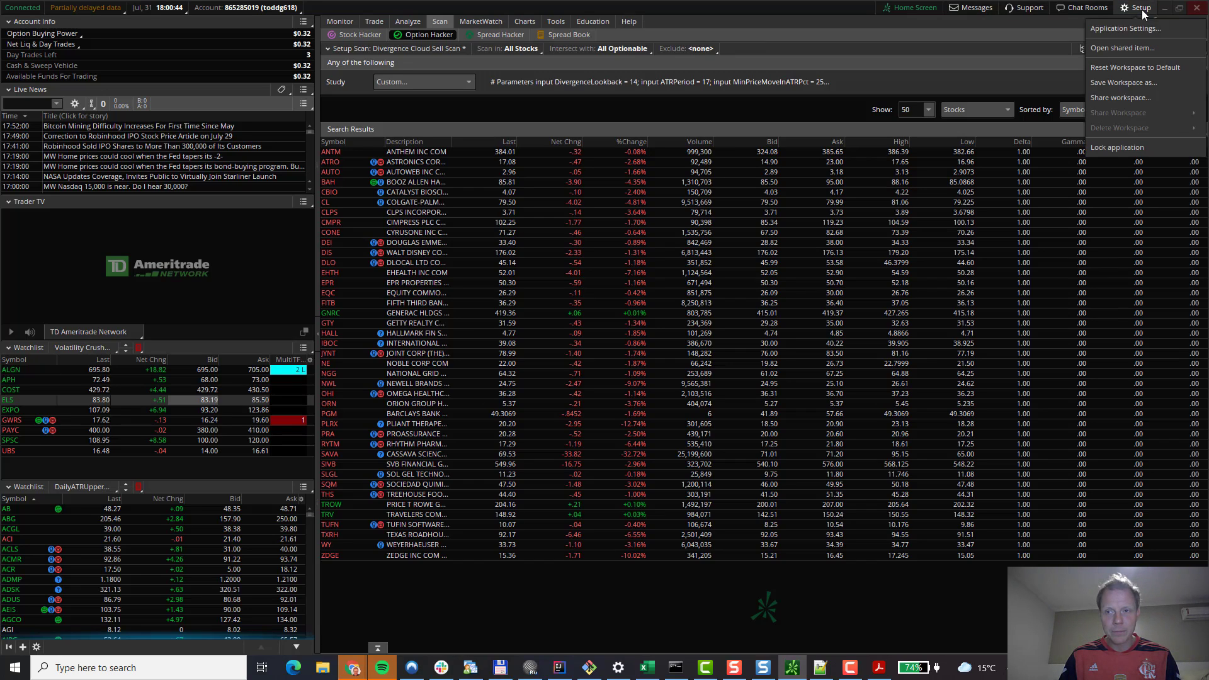
left_click(1131, 49)
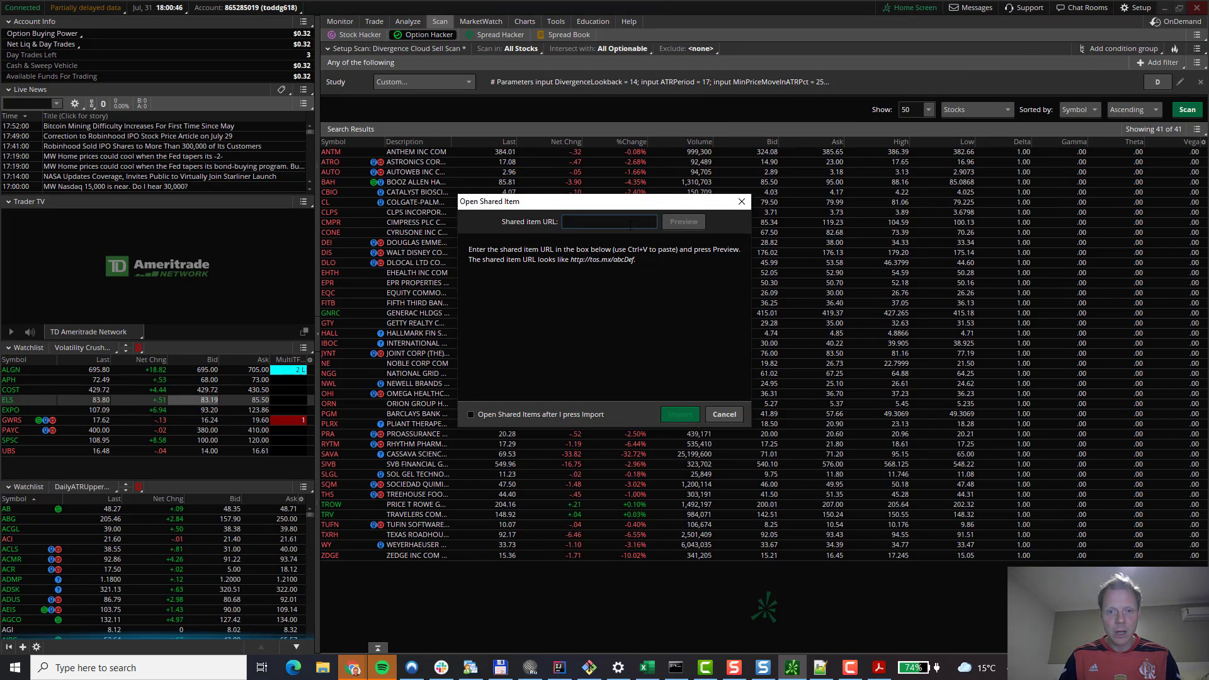
type("http://tos.mx/CICTKmV")
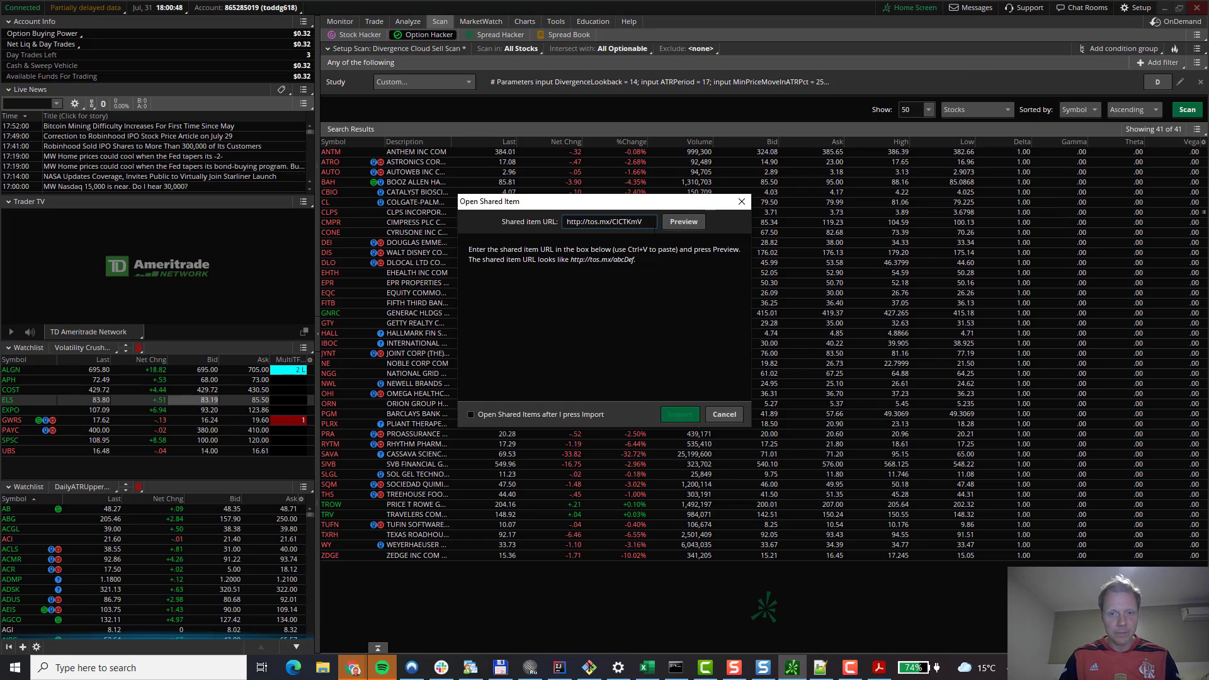
left_click(697, 225)
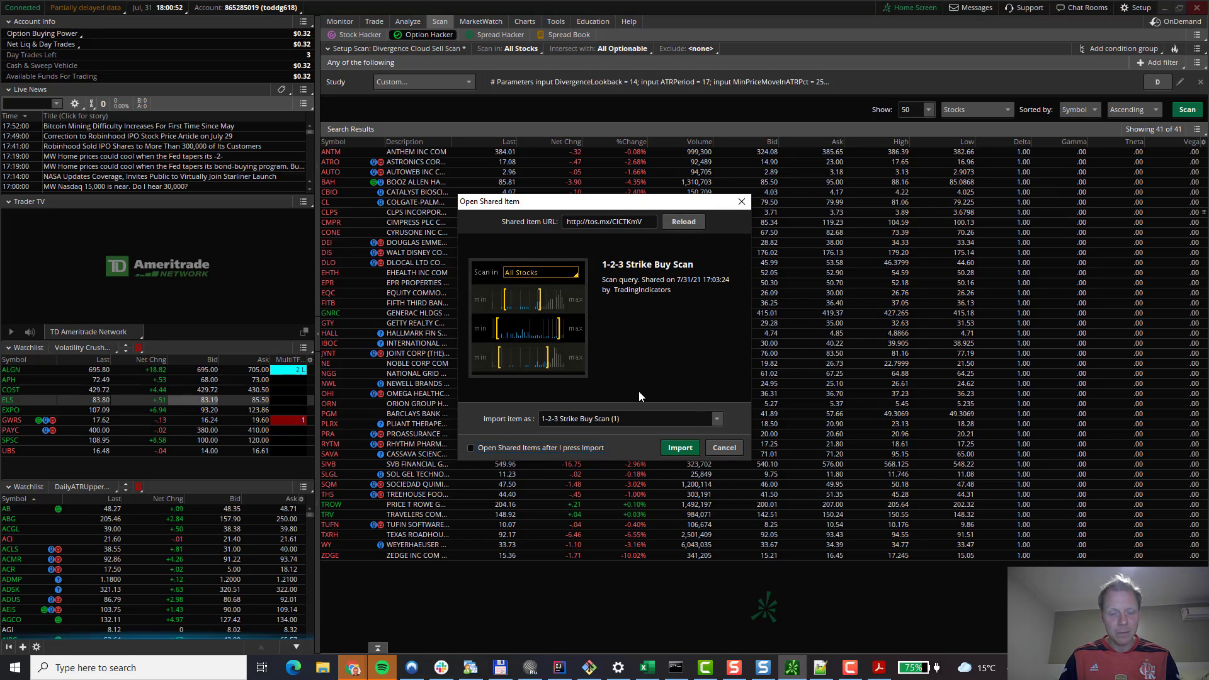
left_click(628, 419)
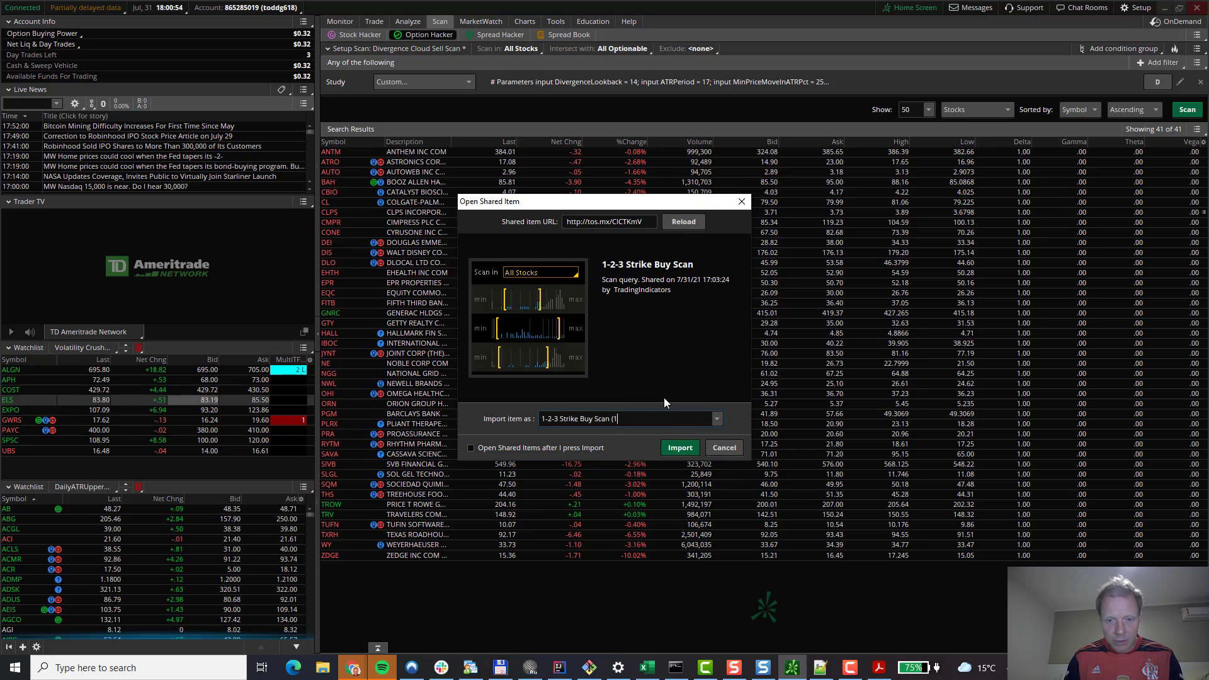
key("BackSpace")
key("BackSpace")
key("BackSpace")
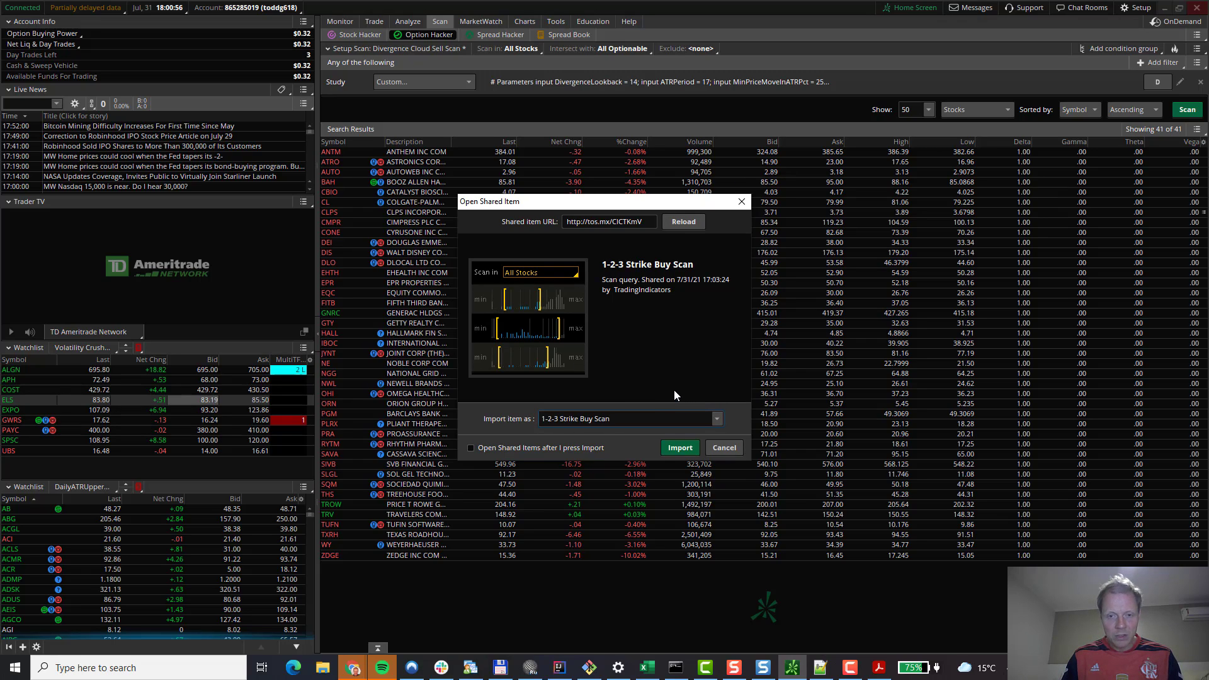
left_click(686, 449)
left_click(635, 358)
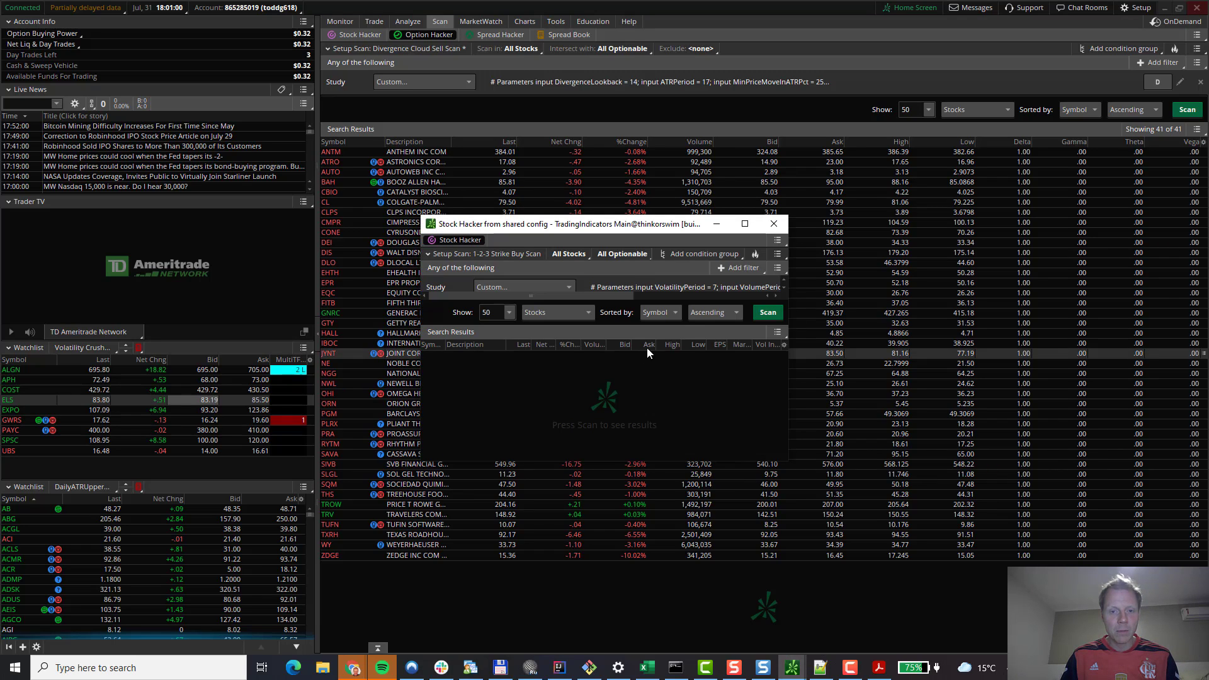
left_click(774, 224)
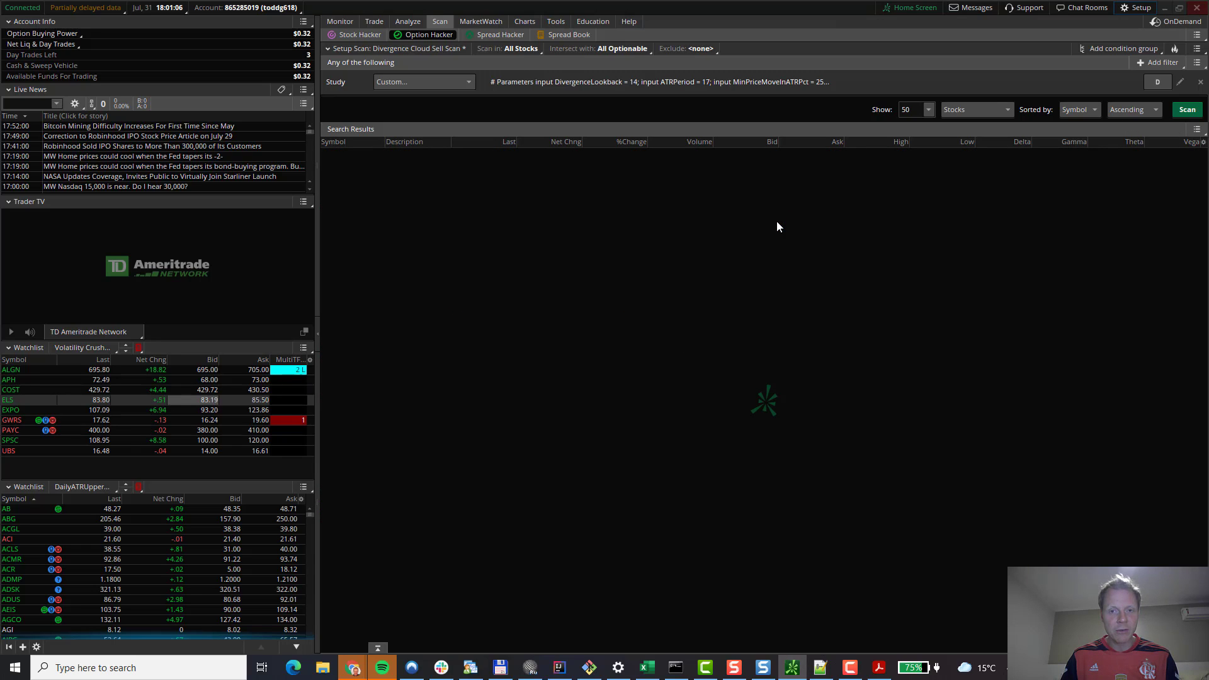
Copy the 1-2-3 Strike Sell Scan URL from the PDF in Acrobat
key("alt+Tab")
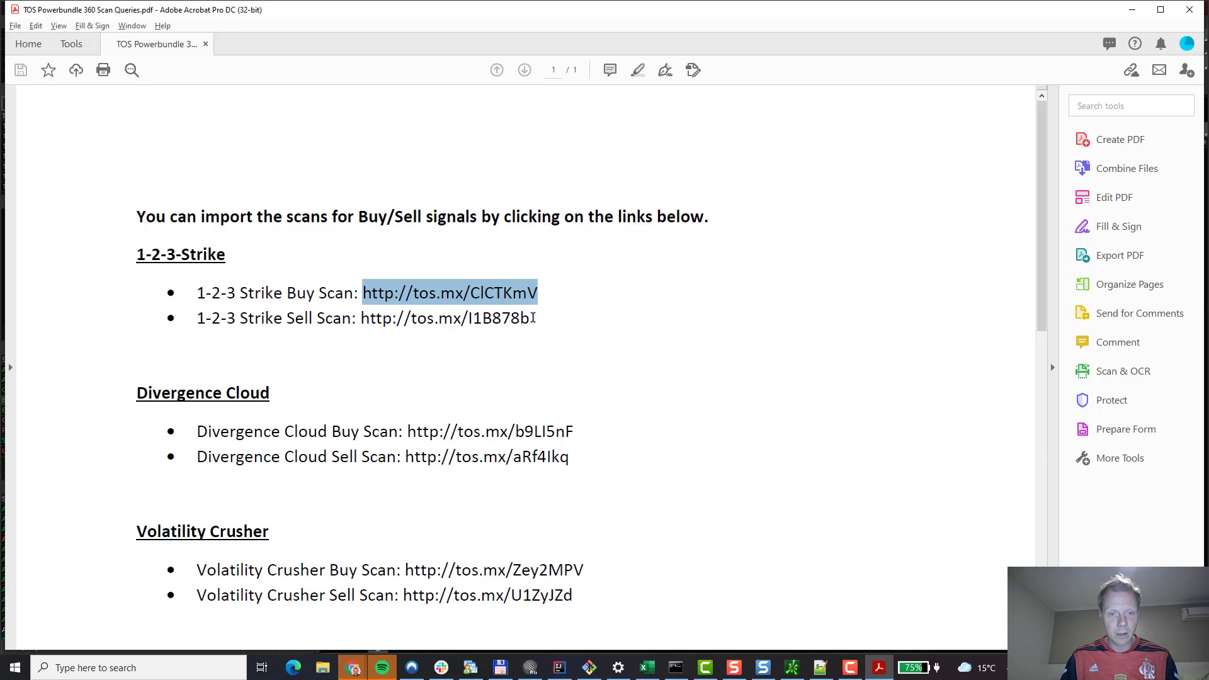
left_click_drag(533, 318, 360, 318)
right_click(414, 323)
left_click(425, 333)
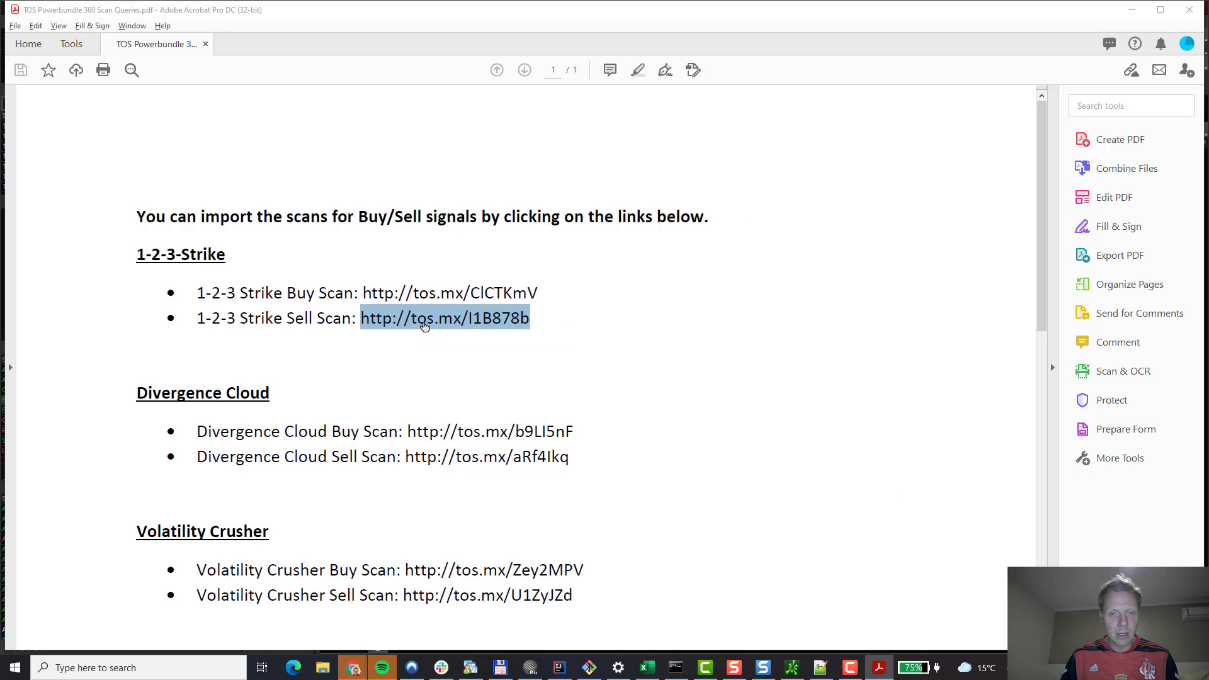
Import the pasted Sell Scan link as '1-2-3 Strike Sell Scan' with the '(1)' suffix removed, overwriting the old copy
key("alt+Tab")
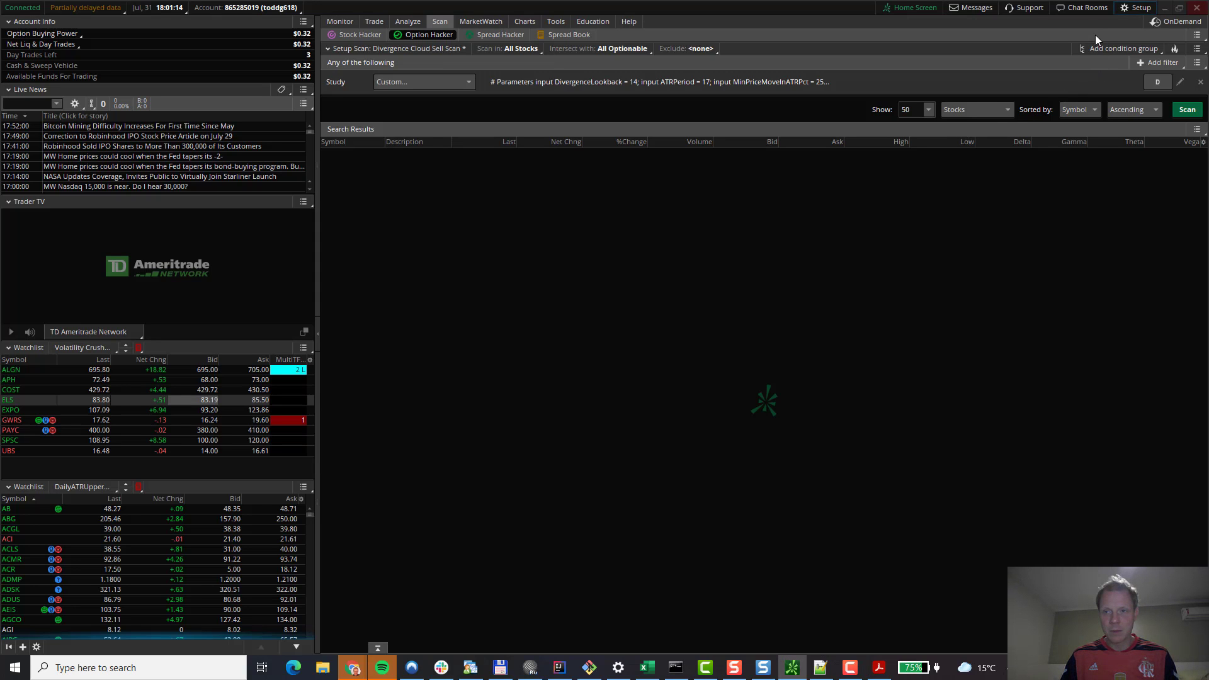
left_click(1133, 8)
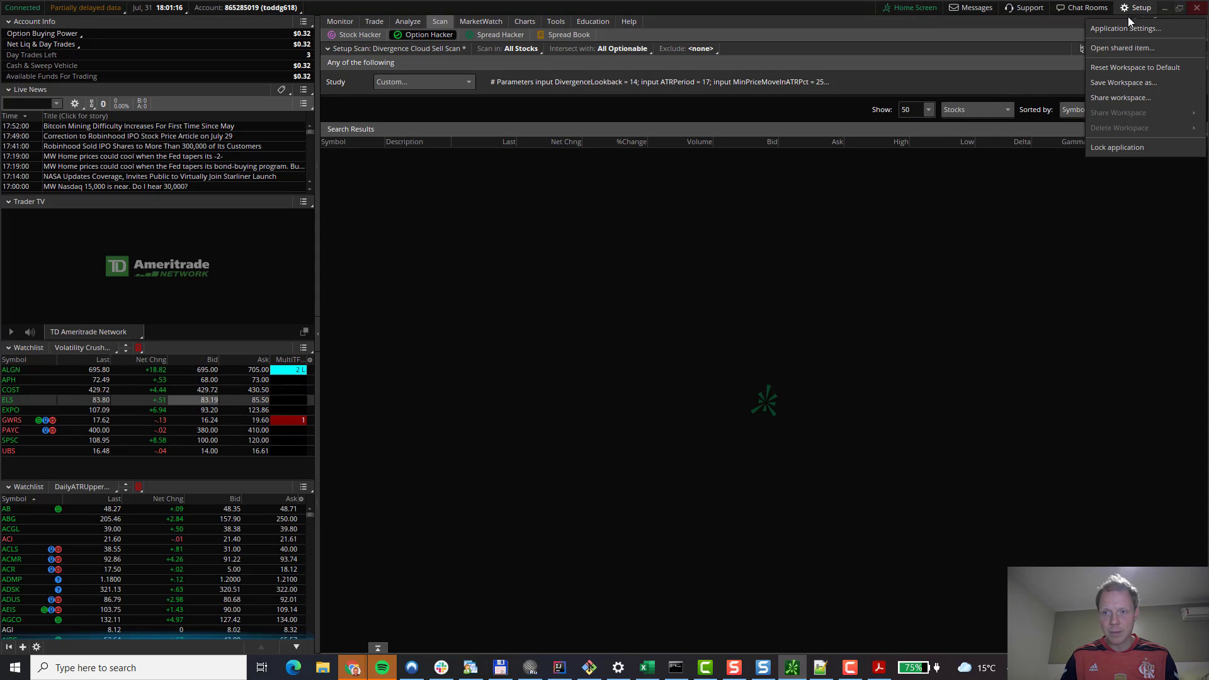
left_click(1123, 50)
key("ctrl+v")
left_click(680, 220)
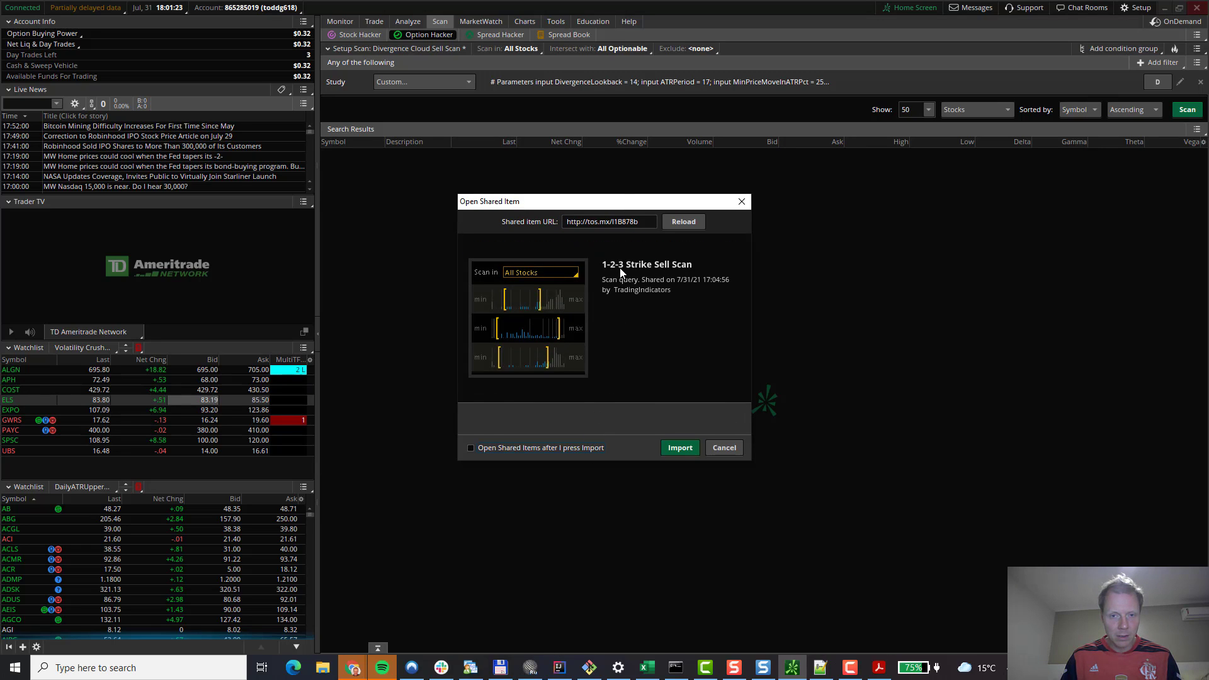
left_click(630, 417)
key("BackSpace")
key("BackSpace")
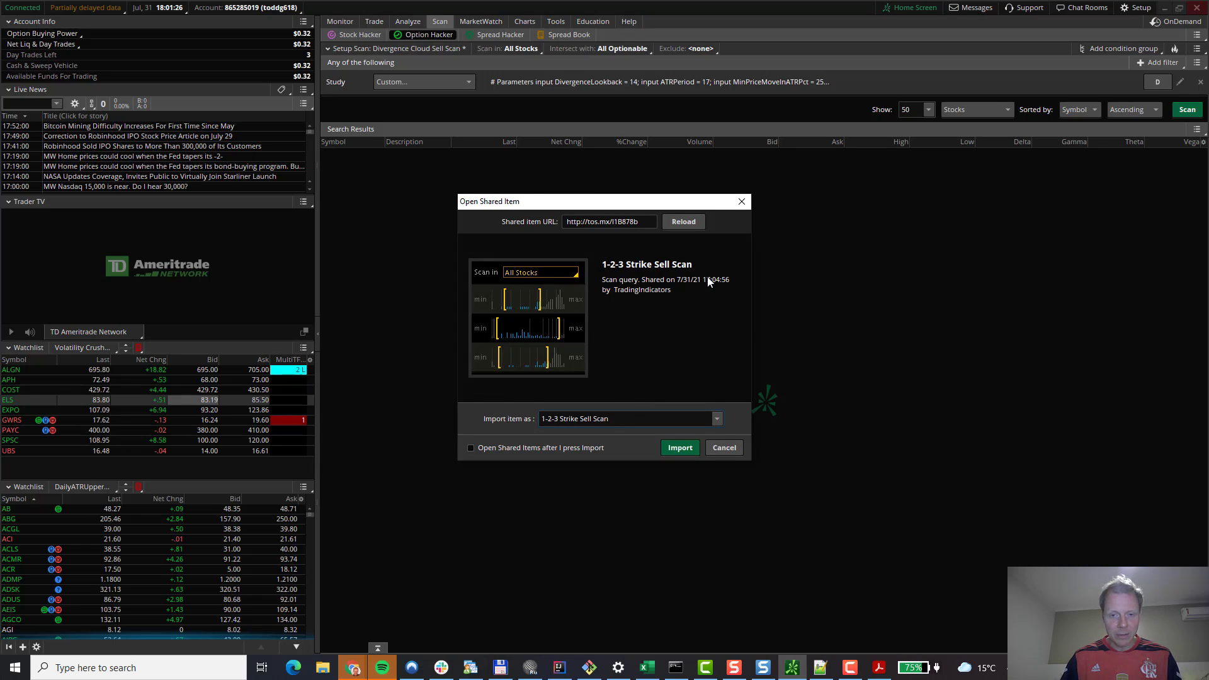
left_click(686, 449)
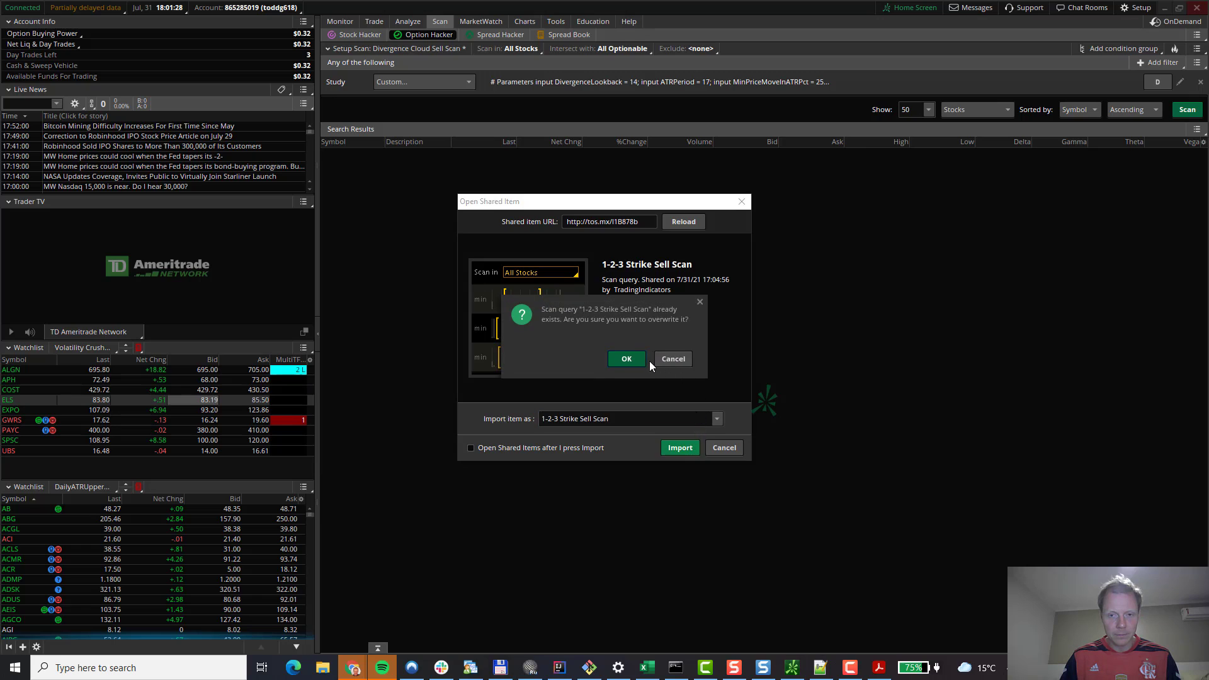
left_click(634, 361)
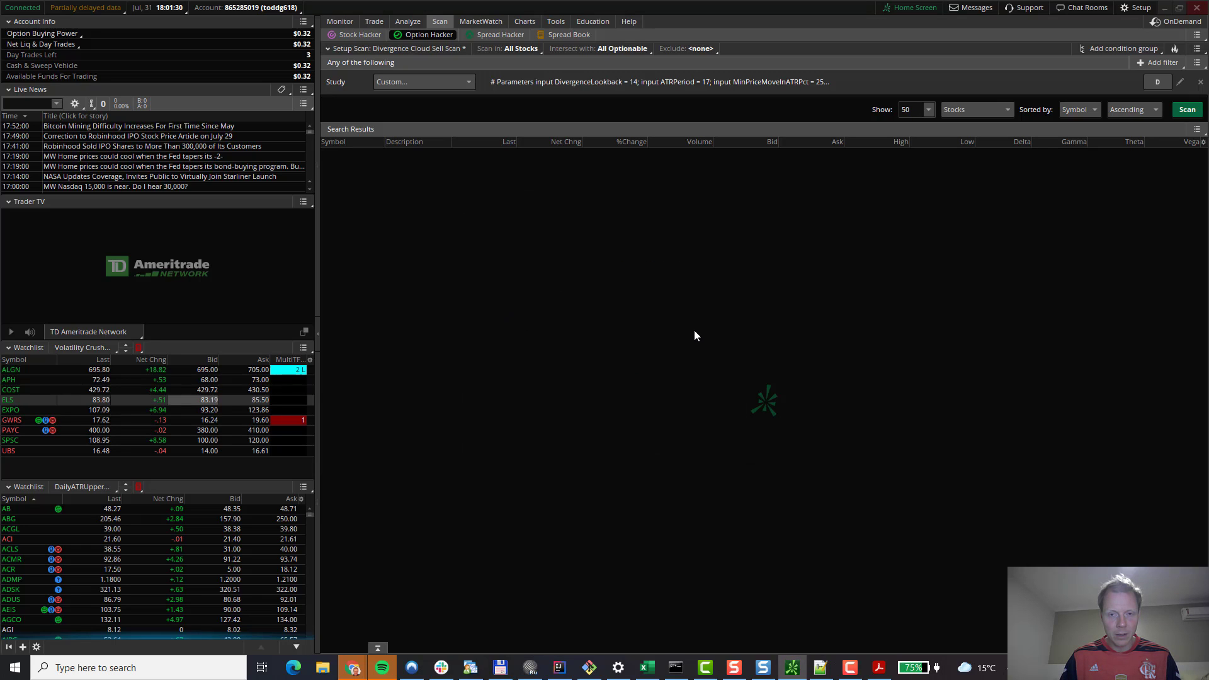
left_click(772, 225)
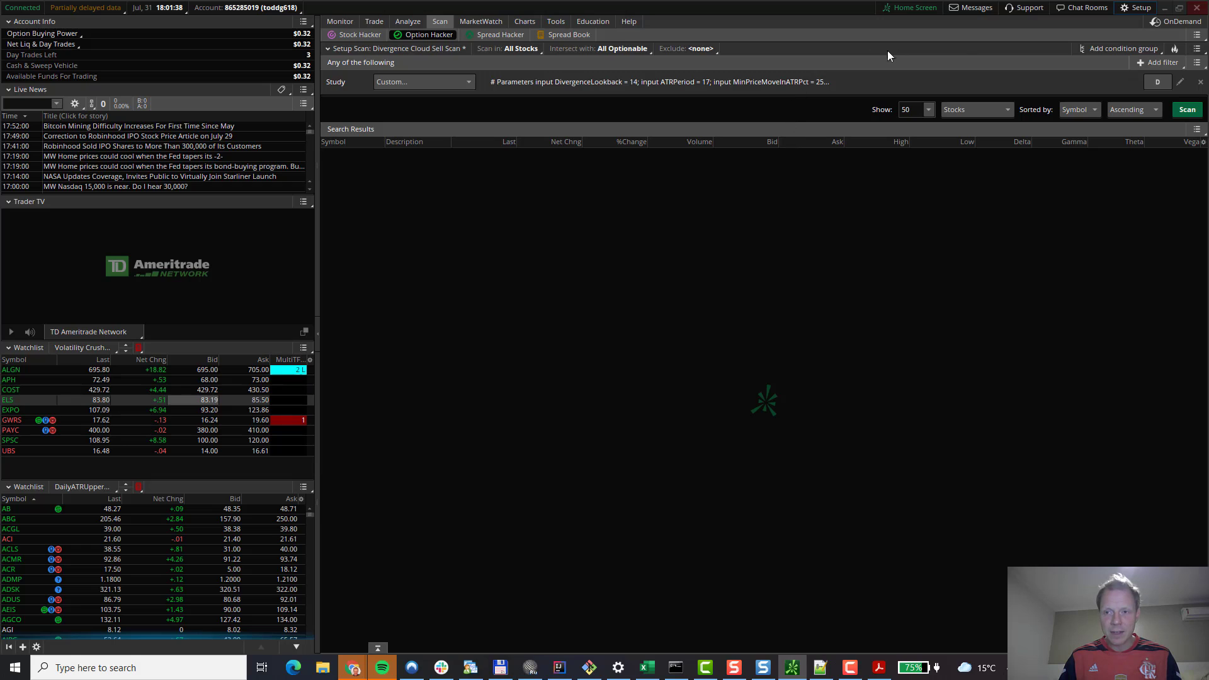
Load Personal (1 - B) > 1-2-3 Strike Buy Scan and run it, returning 29 stocks like AGCO, CASS and VCYT
left_click(1195, 49)
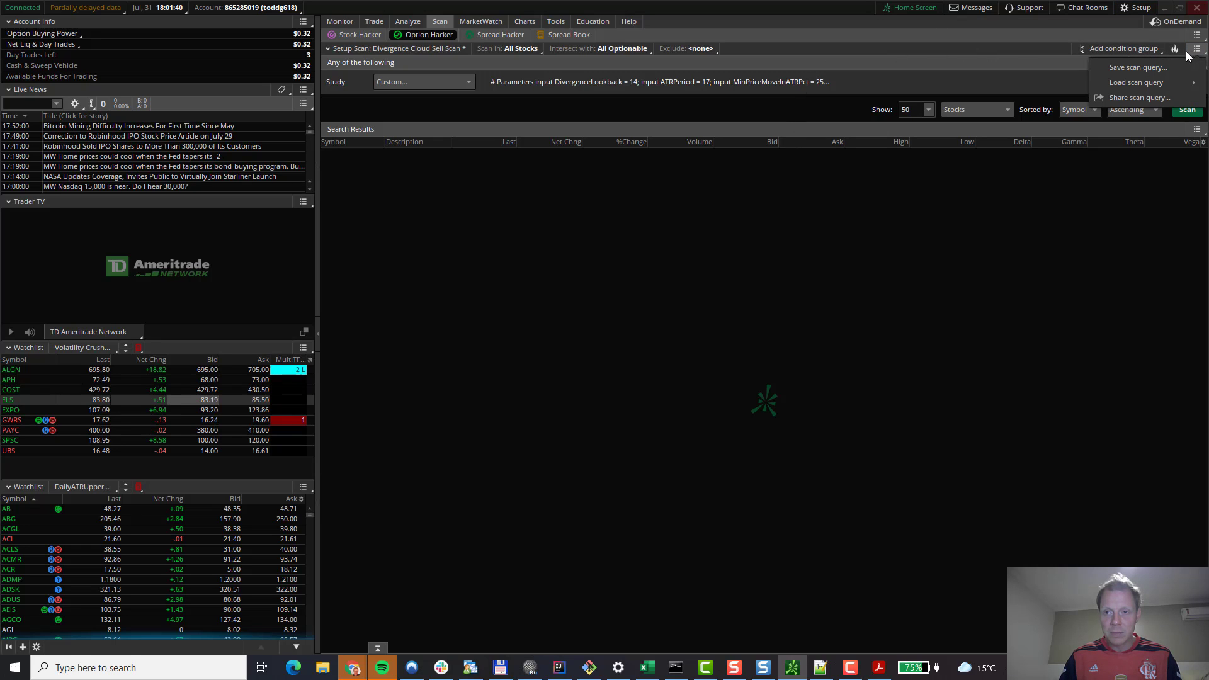
mouse_move(1133, 84)
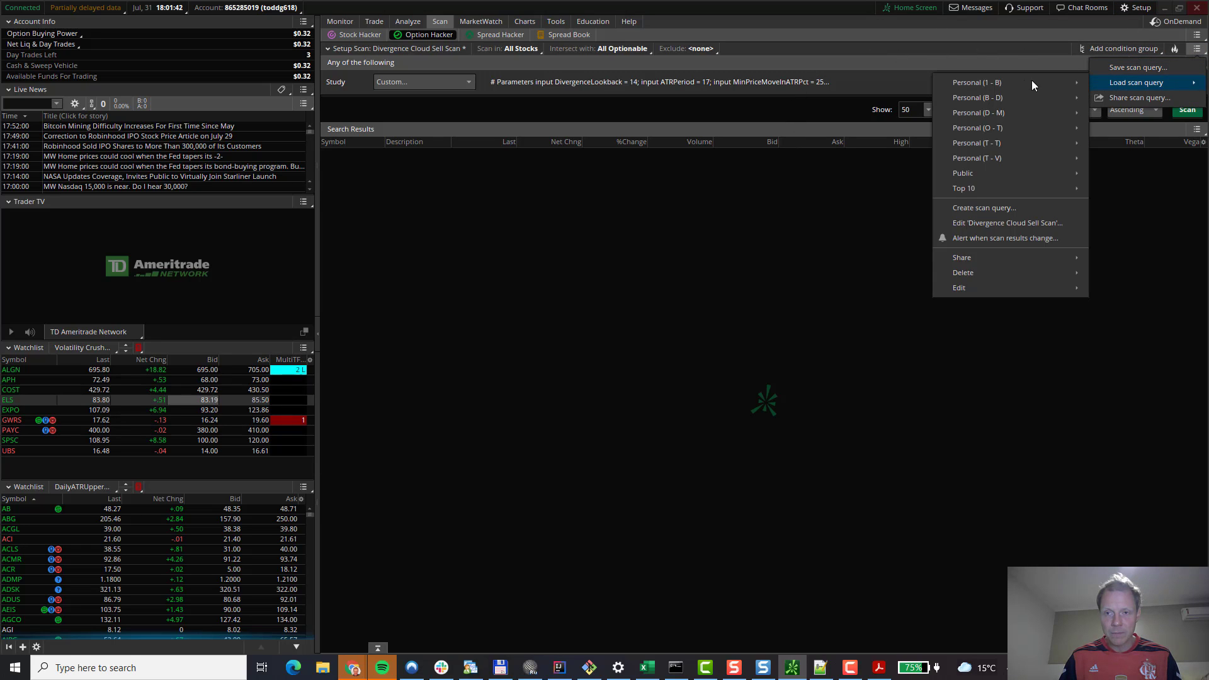
mouse_move(1024, 81)
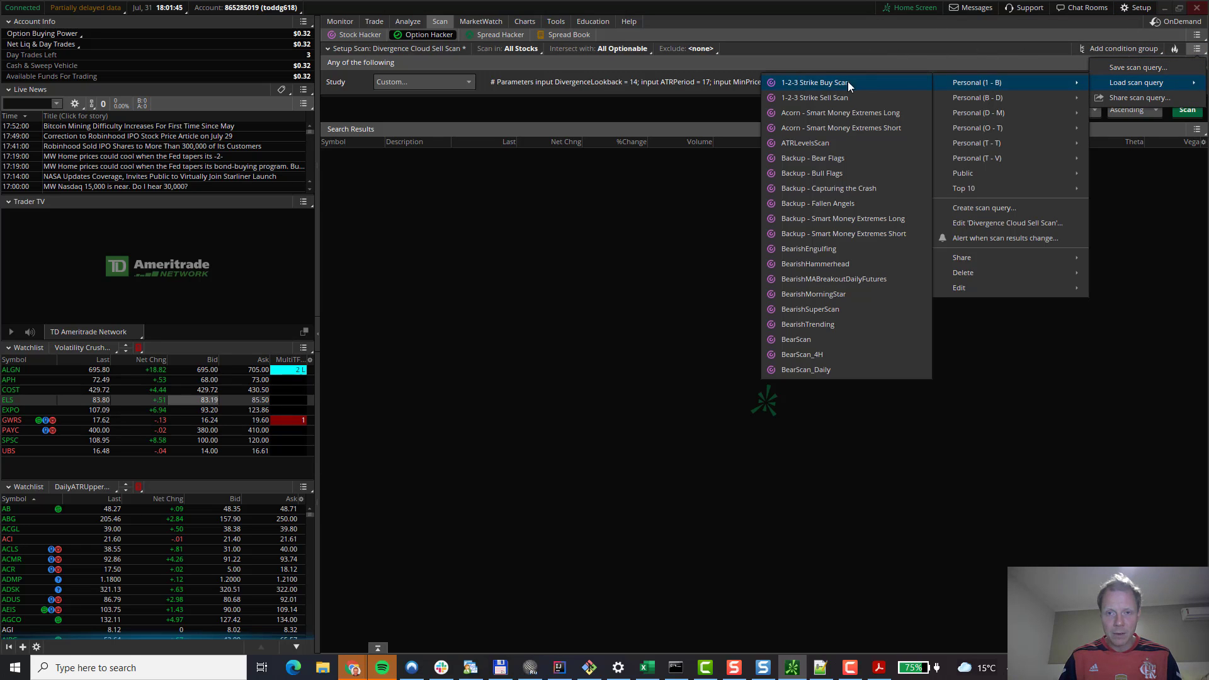
left_click(814, 82)
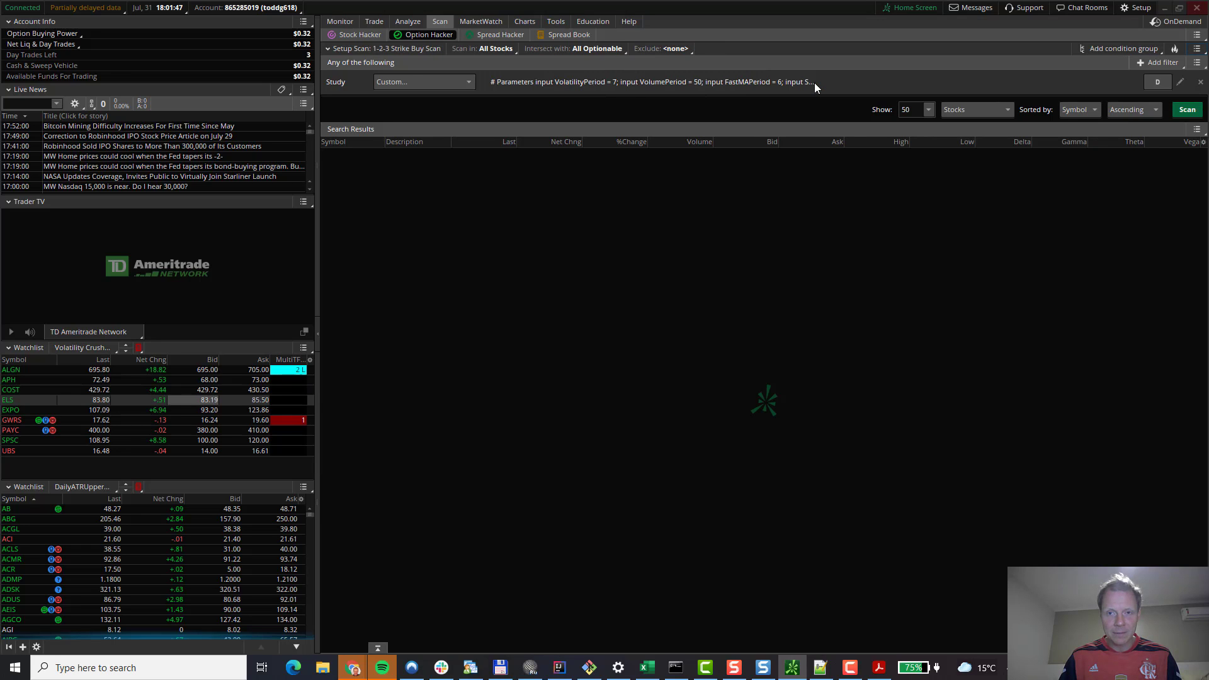
left_click(1184, 110)
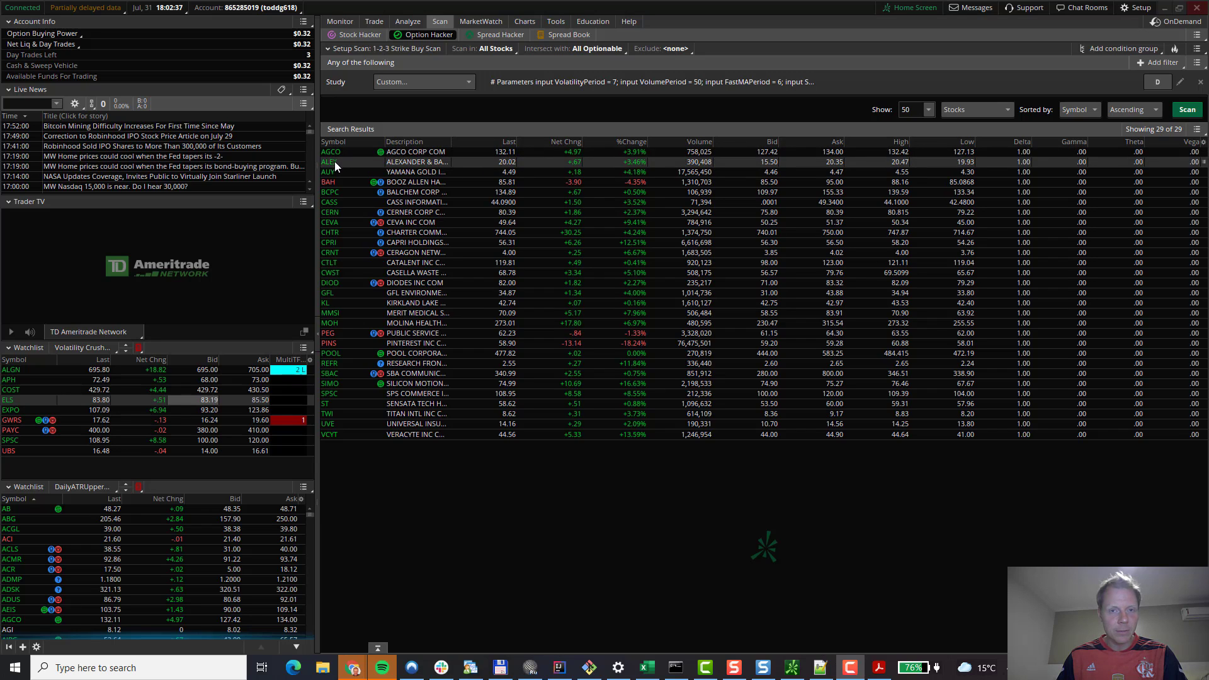
Replace the DivergenceCloud study on the chart with OneTwoThreeStrike, found by searching 'onet'
left_click(525, 22)
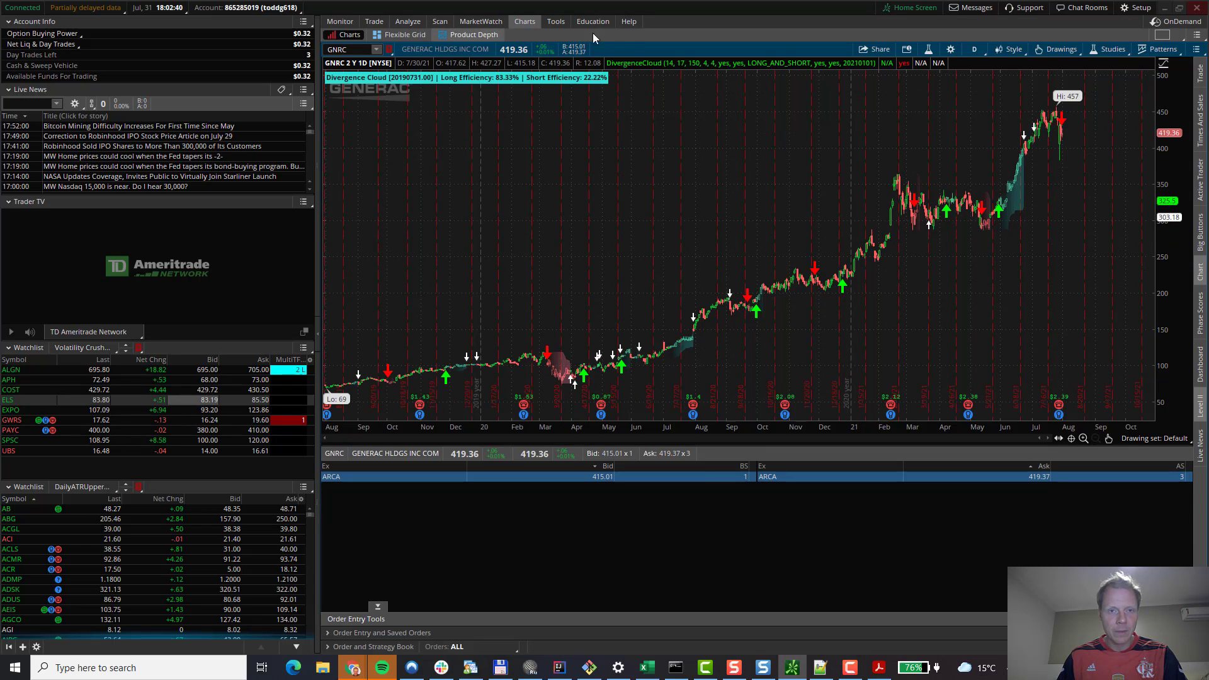
left_click(921, 50)
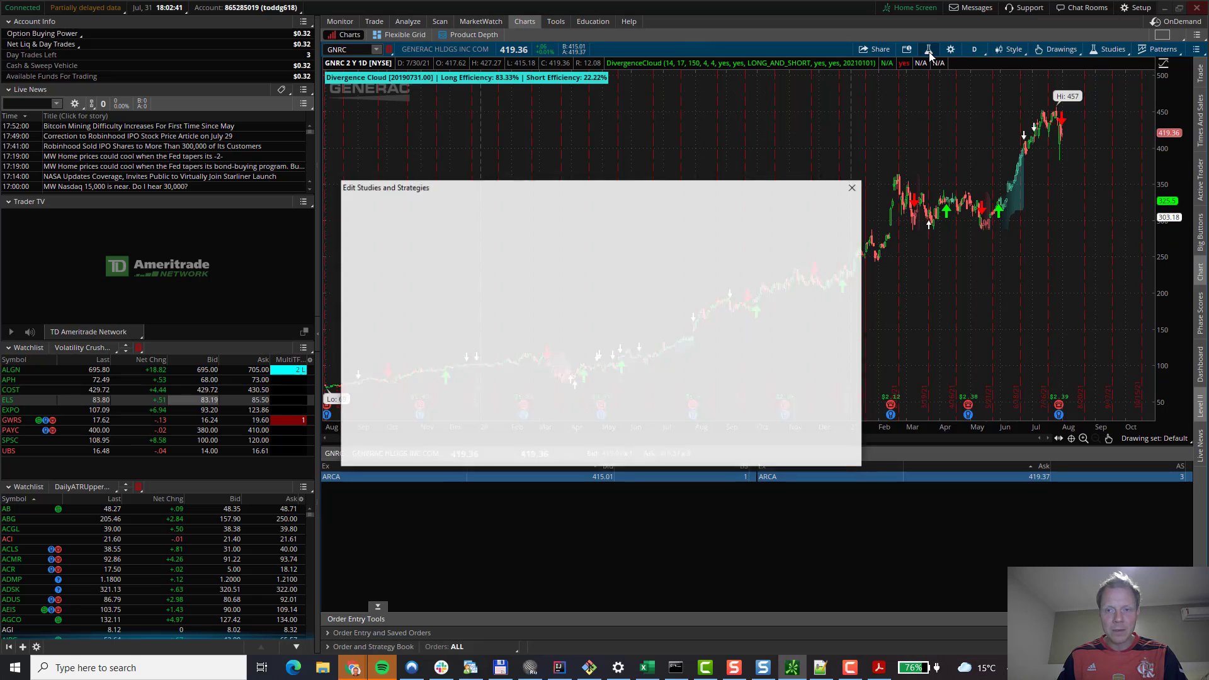
mouse_move(753, 224)
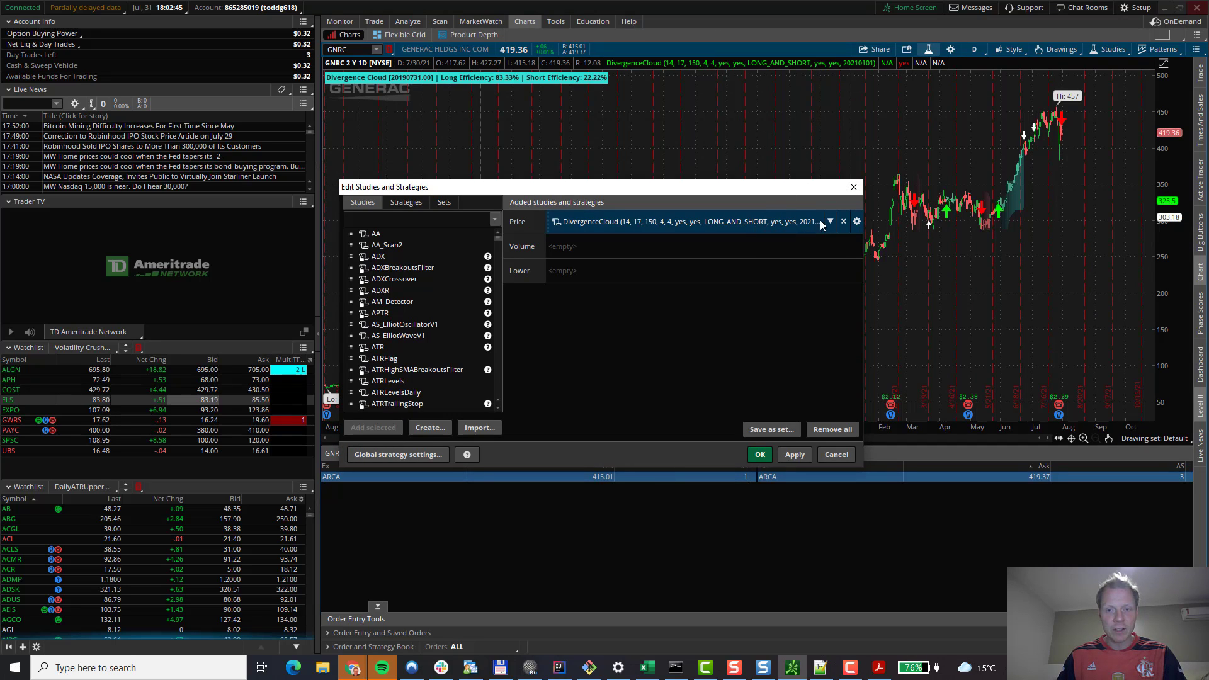
left_click(844, 222)
left_click(407, 216)
type("onet")
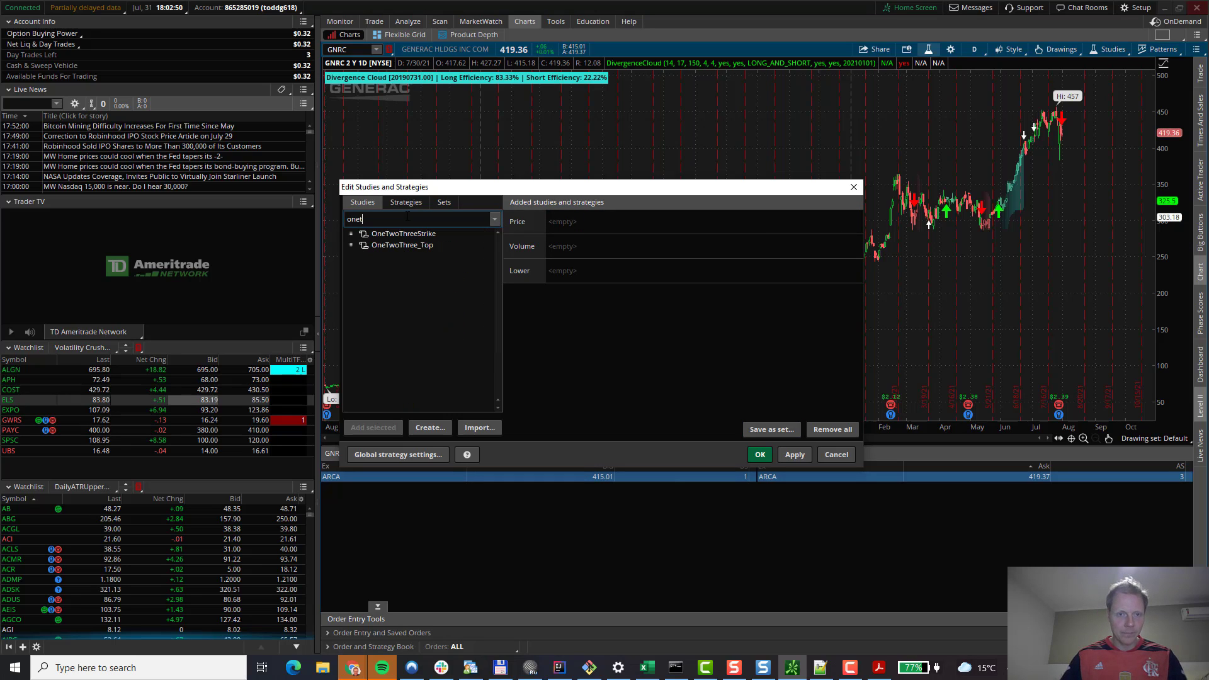
double_click(395, 234)
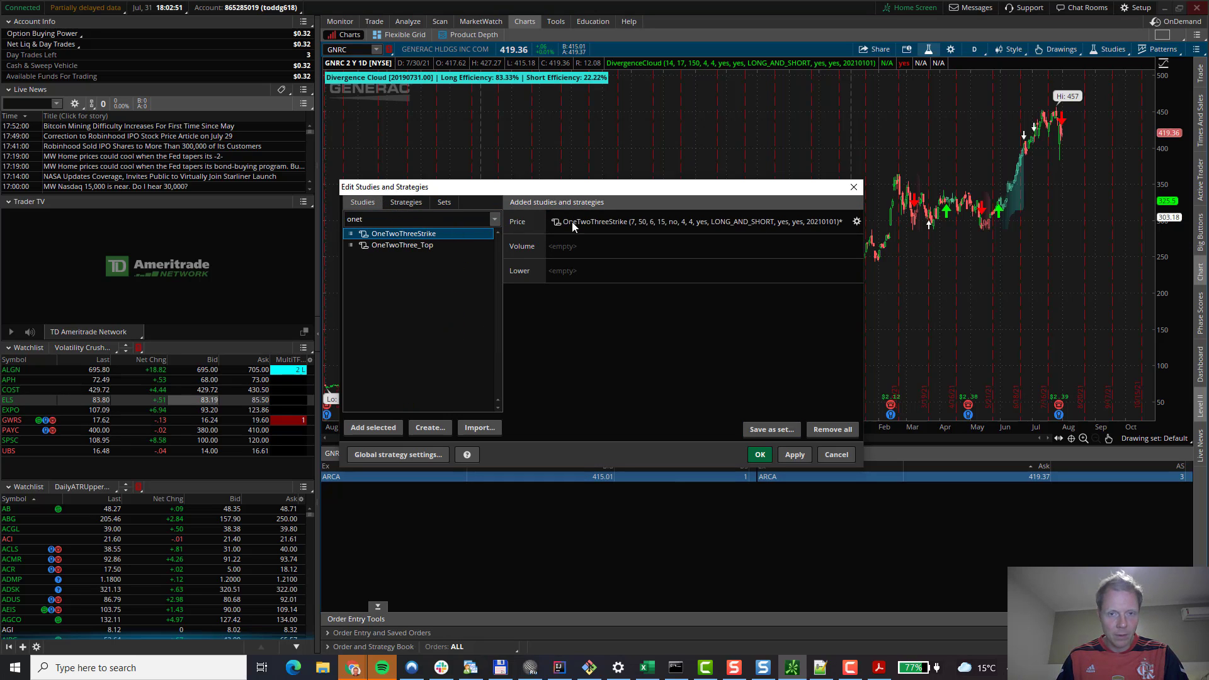
left_click(758, 451)
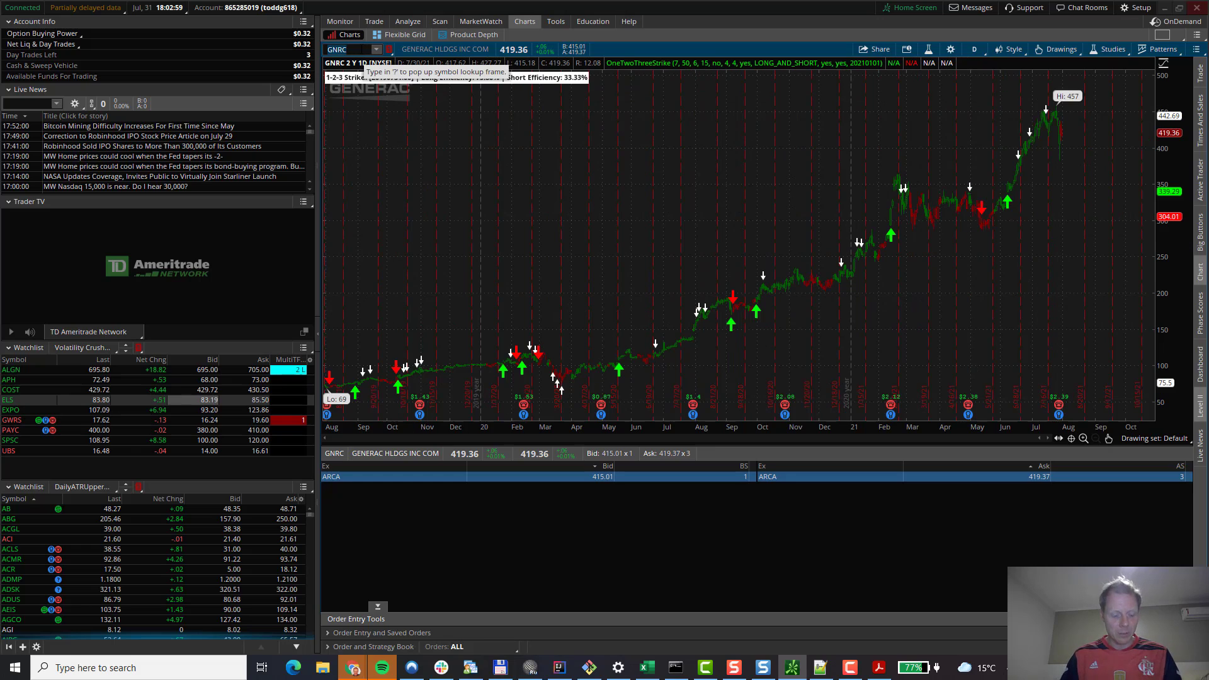
Chart AGCO to review its 1-2-3 Strike signals
left_click(347, 49)
type("AGCO")
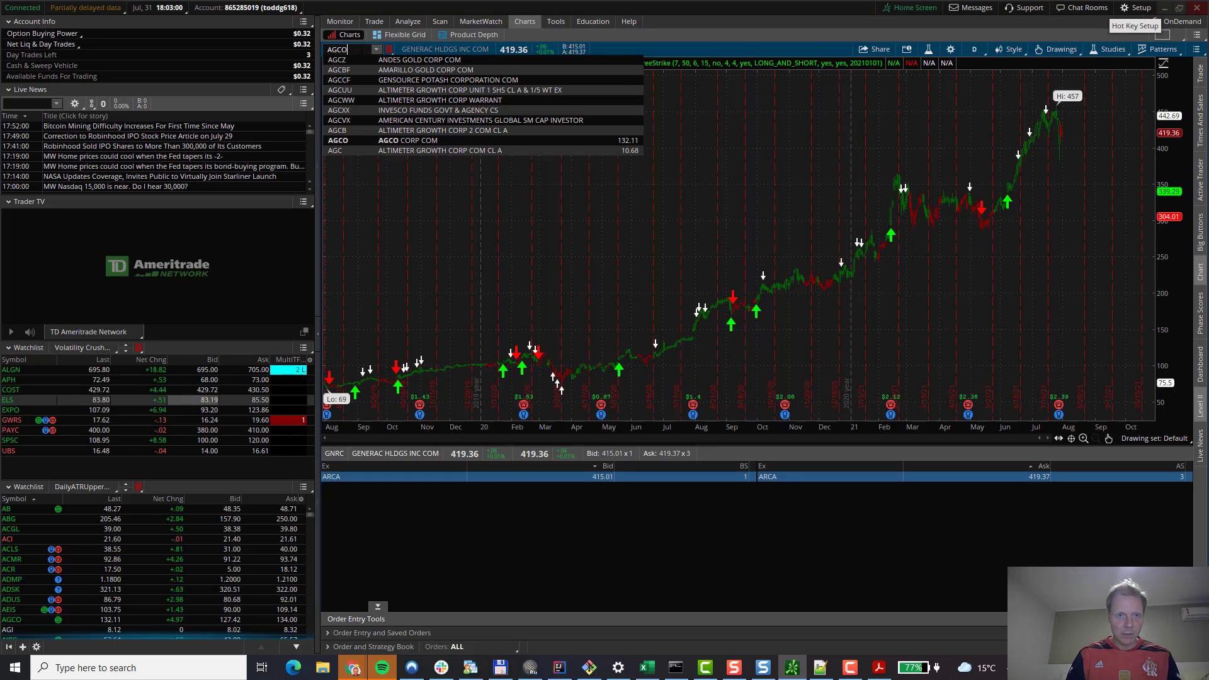
key("Return")
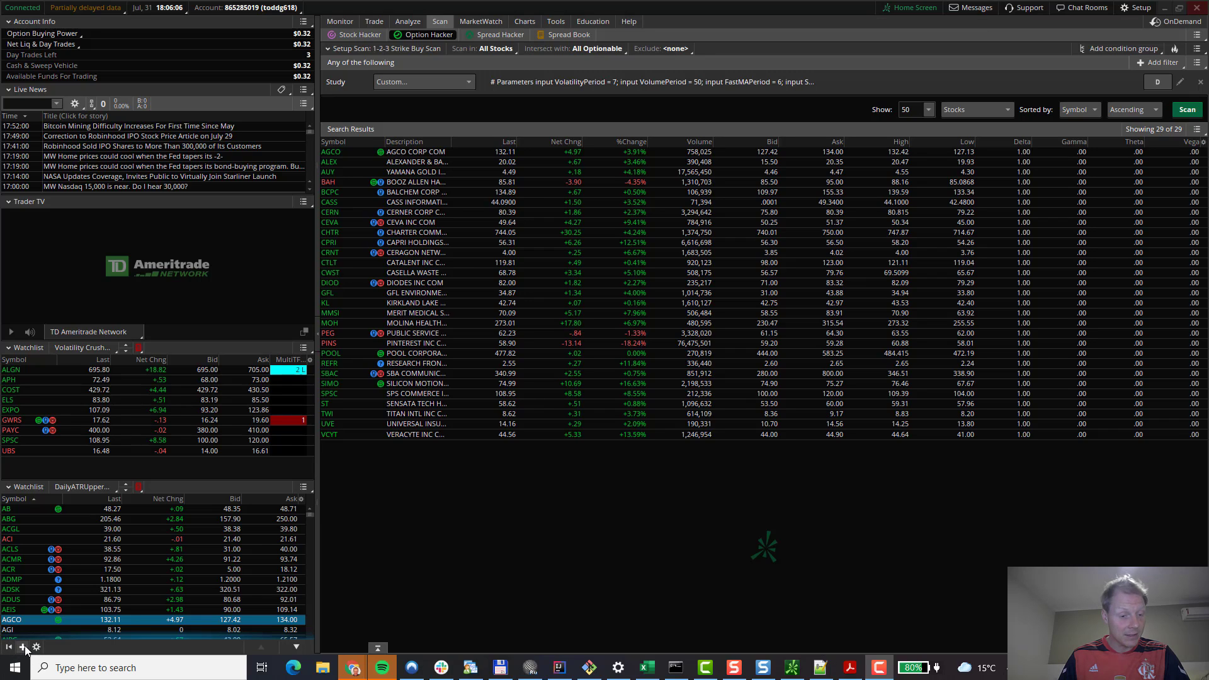
Add a sidebar watchlist gadget set to Personal (1 - B) > 1-2-3 Strike Buy Scan
left_click(23, 647)
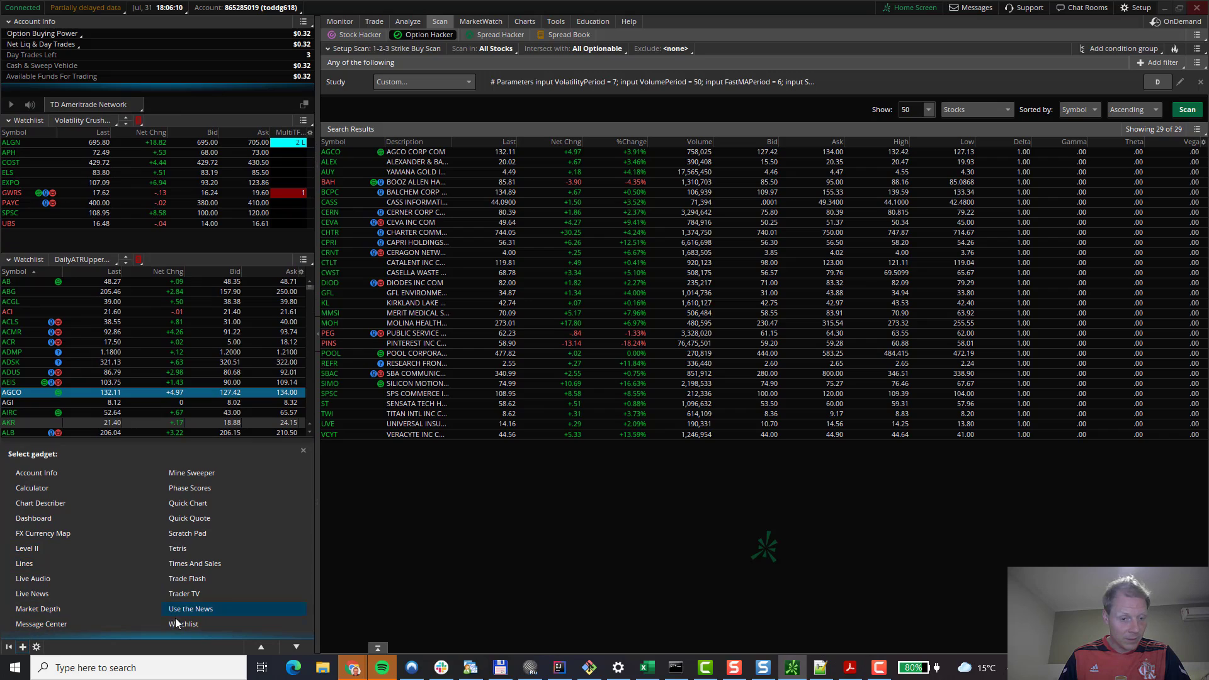
left_click(179, 622)
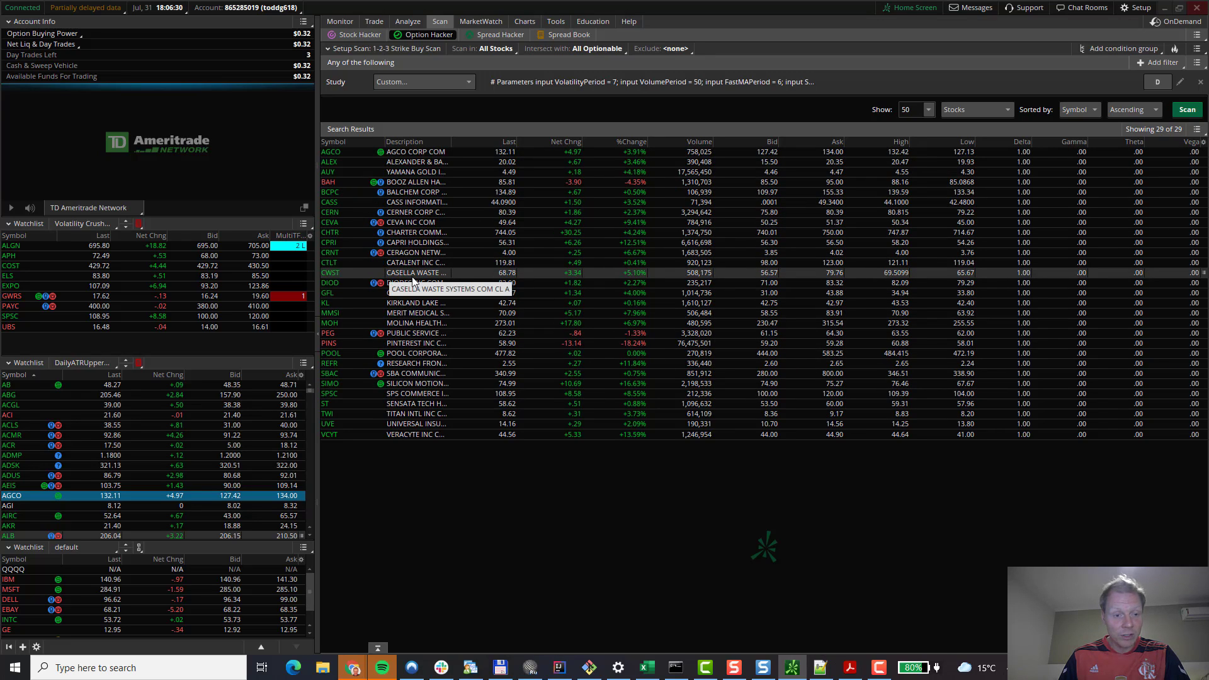
left_click(82, 546)
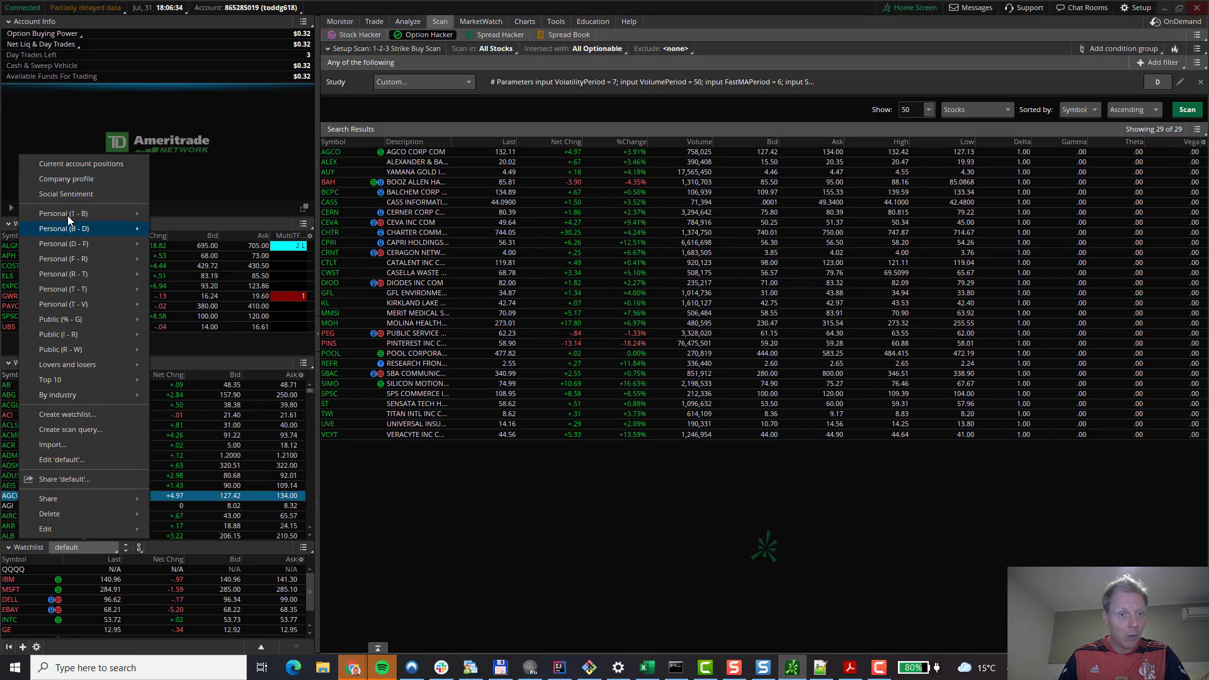
mouse_move(72, 217)
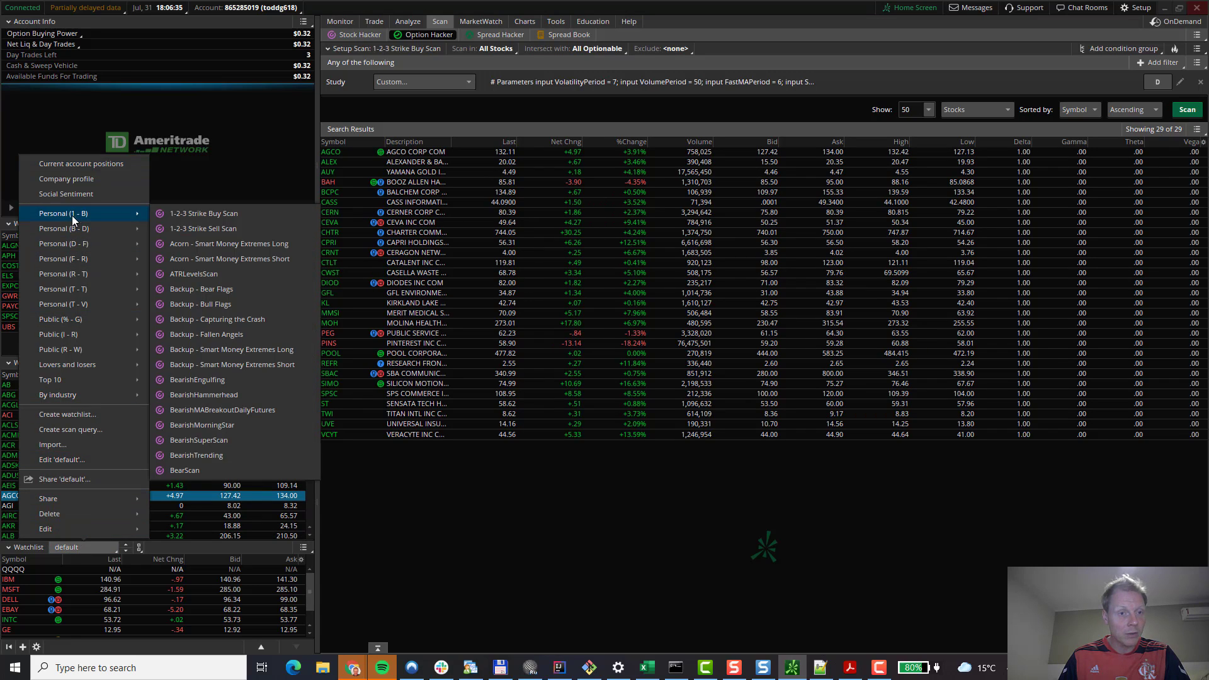
left_click(195, 214)
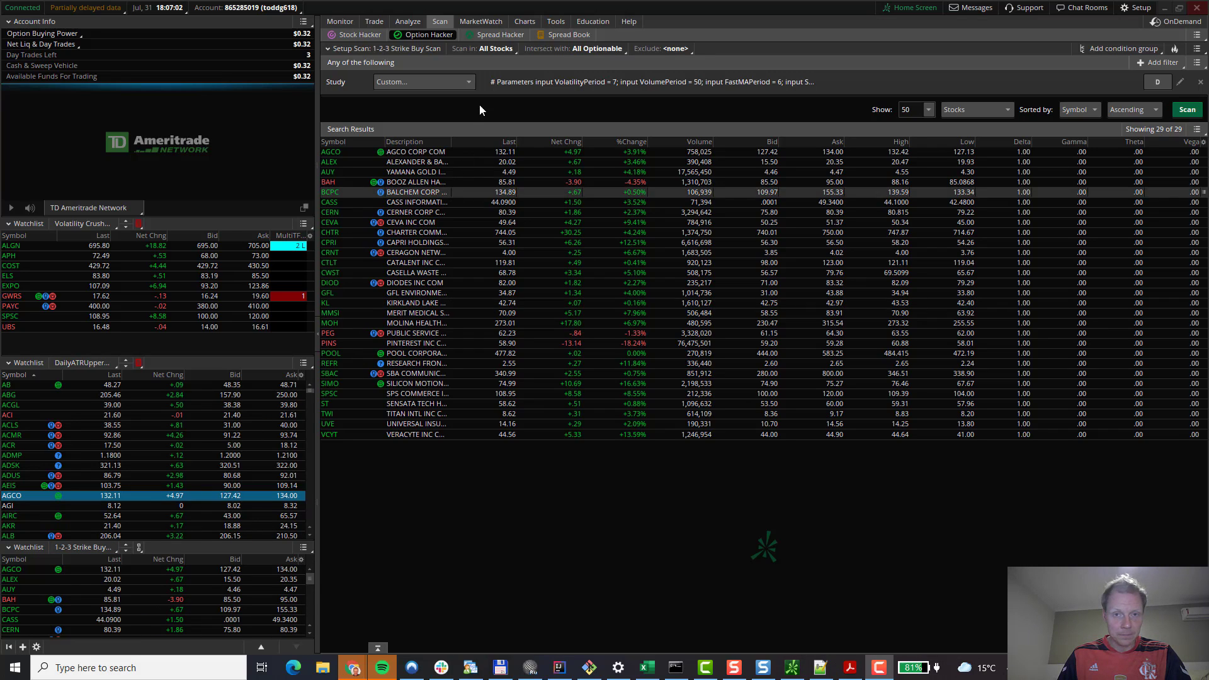
On the Charts view, set both the buy-scan watchlist and the chart to the Yellow link group
left_click(524, 22)
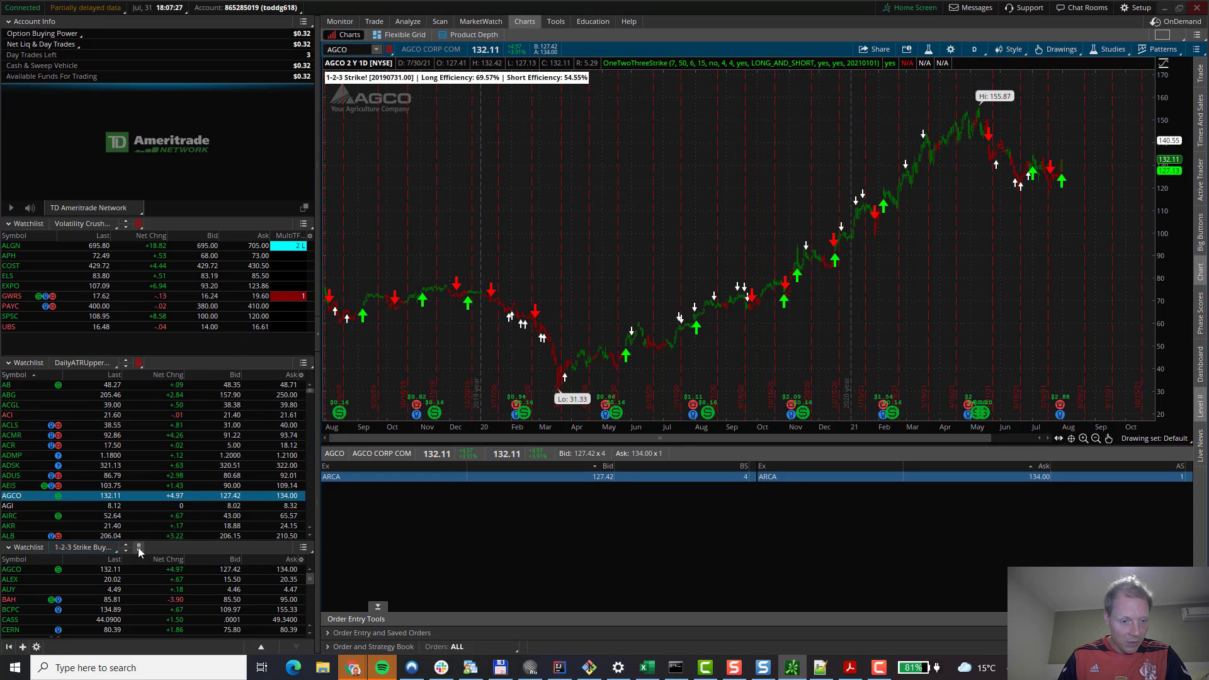
left_click(138, 547)
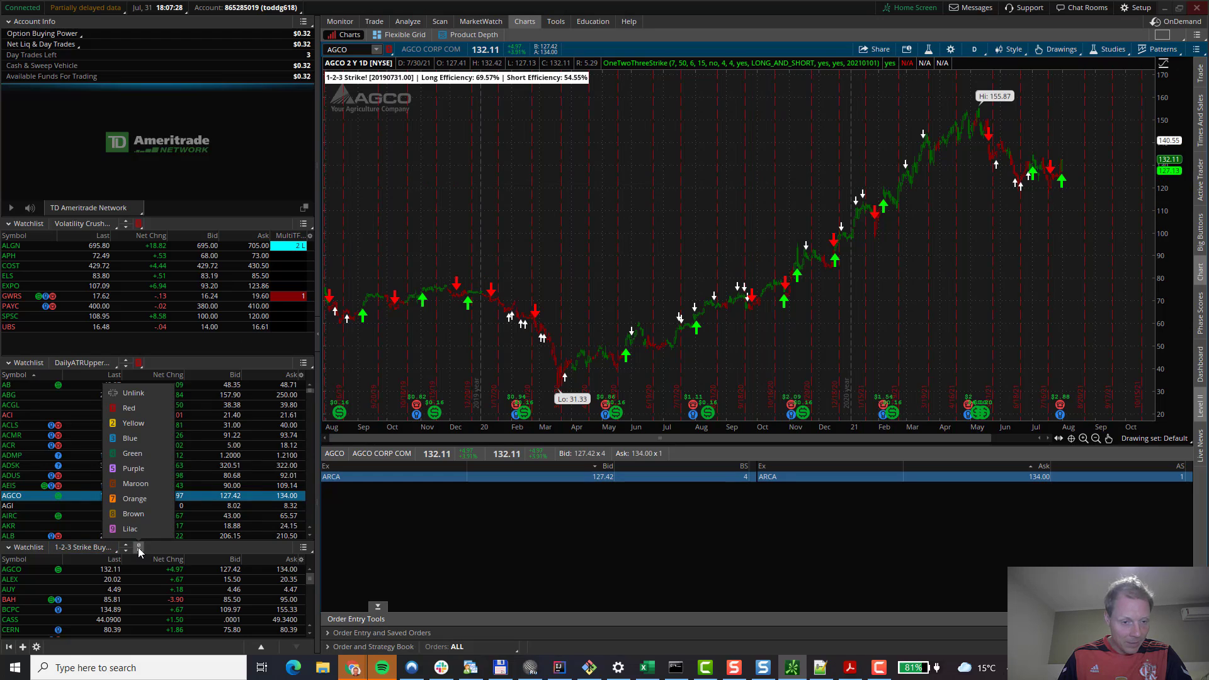
left_click(129, 424)
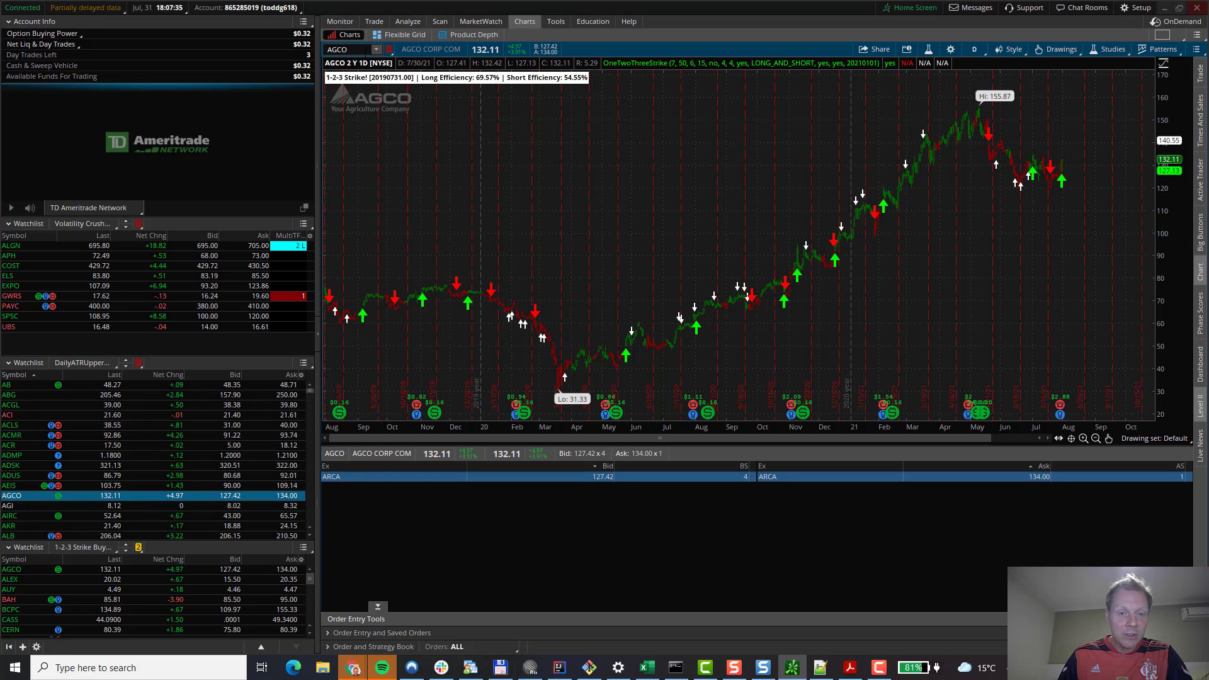
left_click(388, 50)
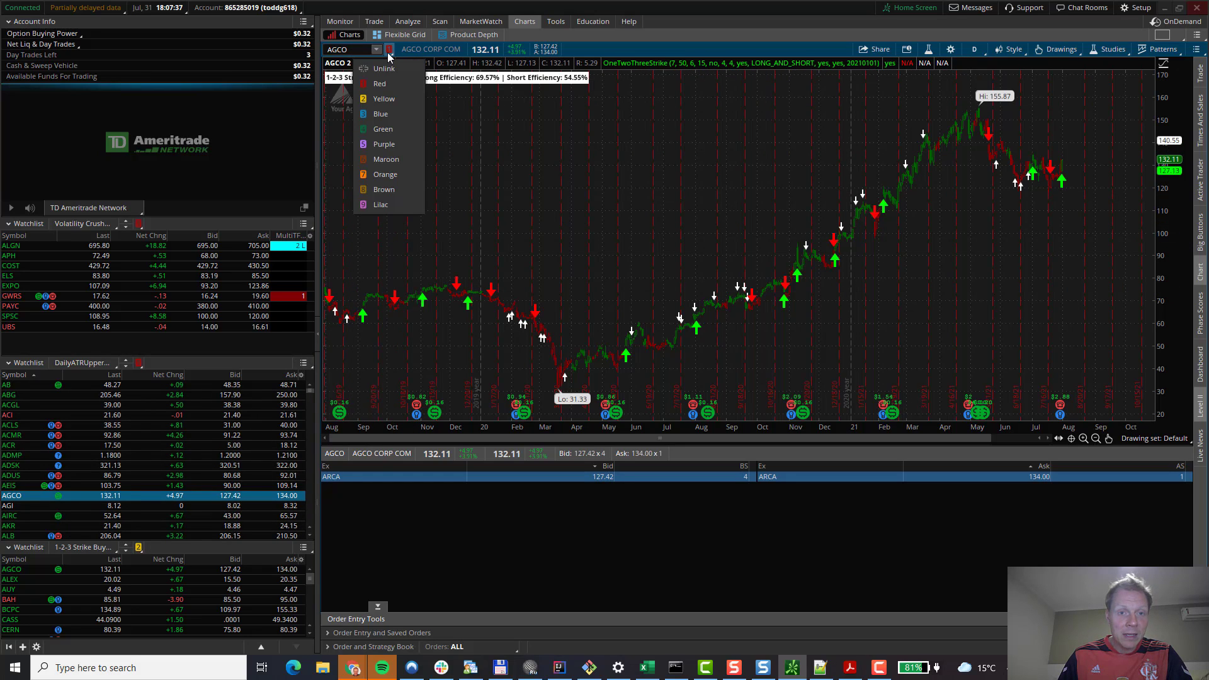
left_click(379, 102)
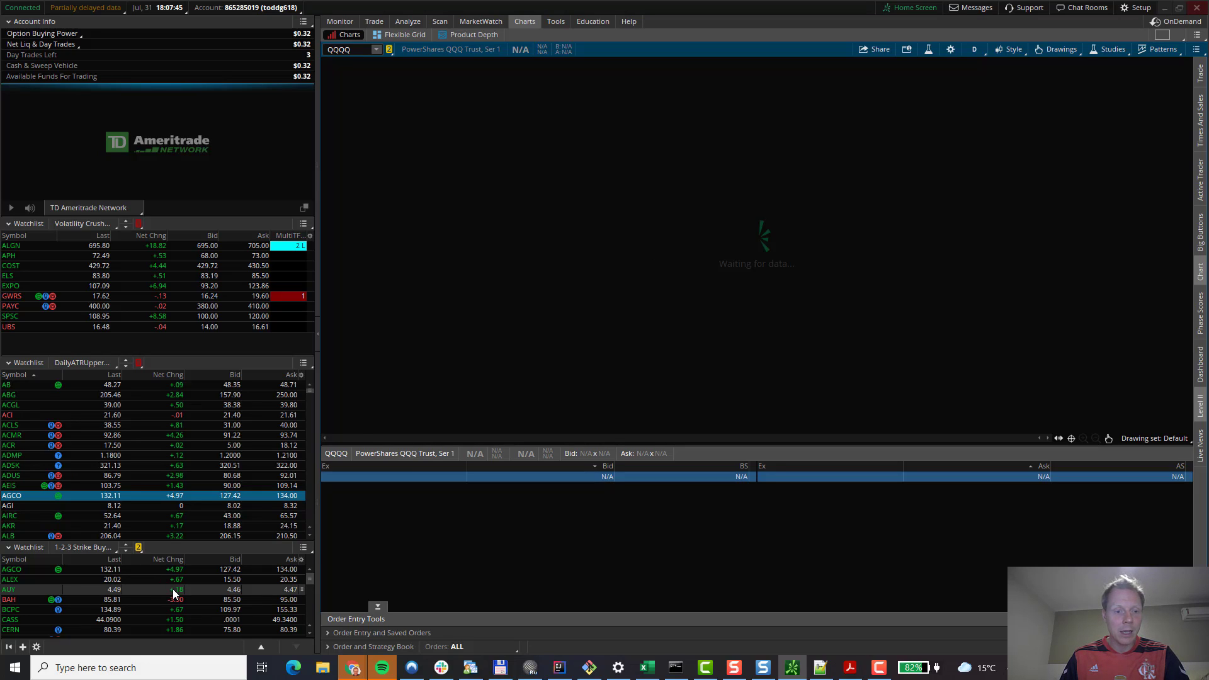
Chart AGCO, AUY and then CHTR from the buy-scan watchlist
left_click(20, 569)
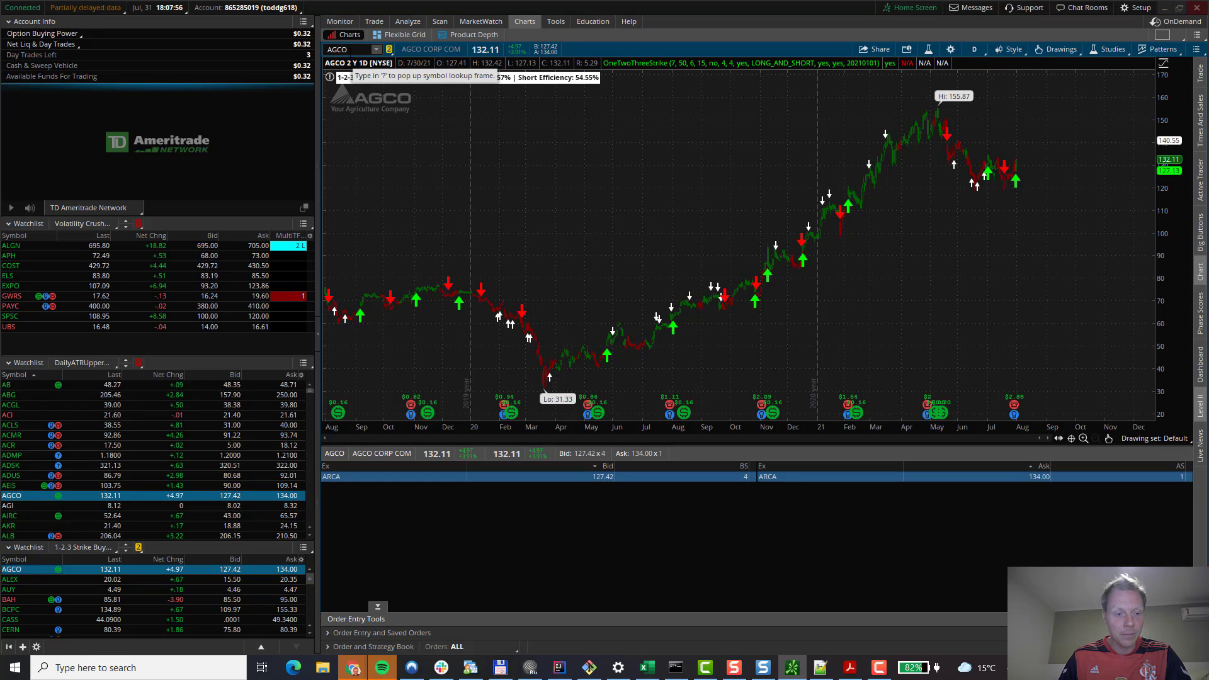
left_click(26, 588)
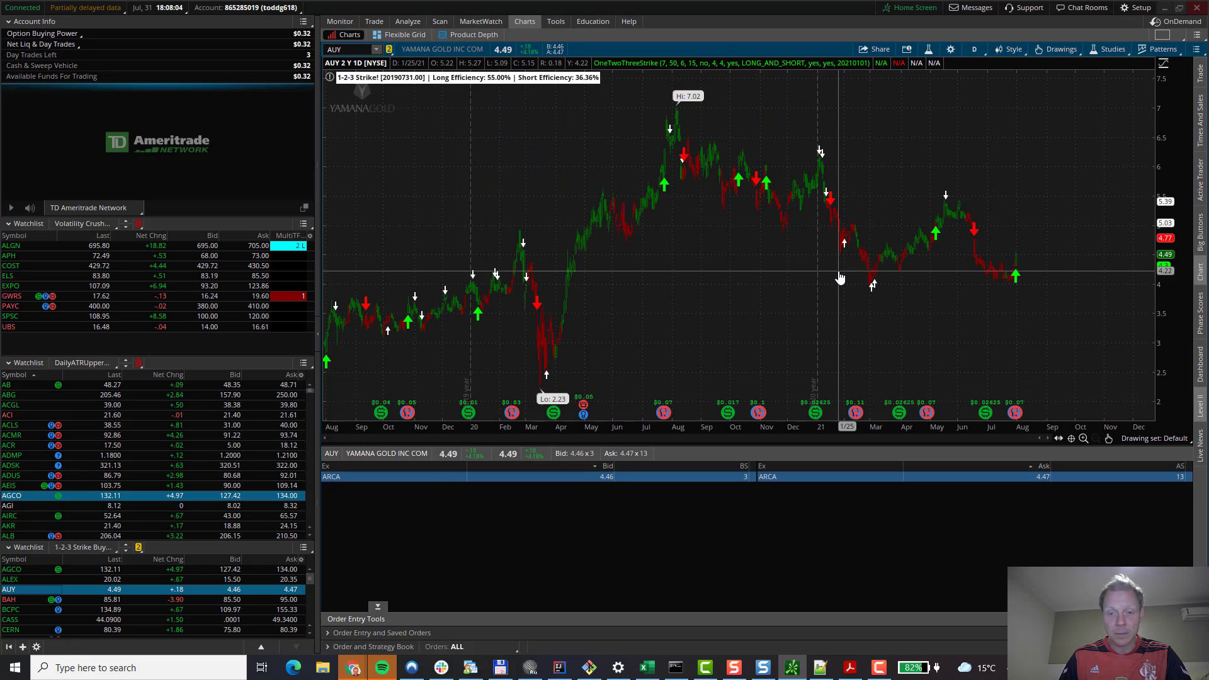
scroll(54, 590, "down", 2)
left_click(32, 591)
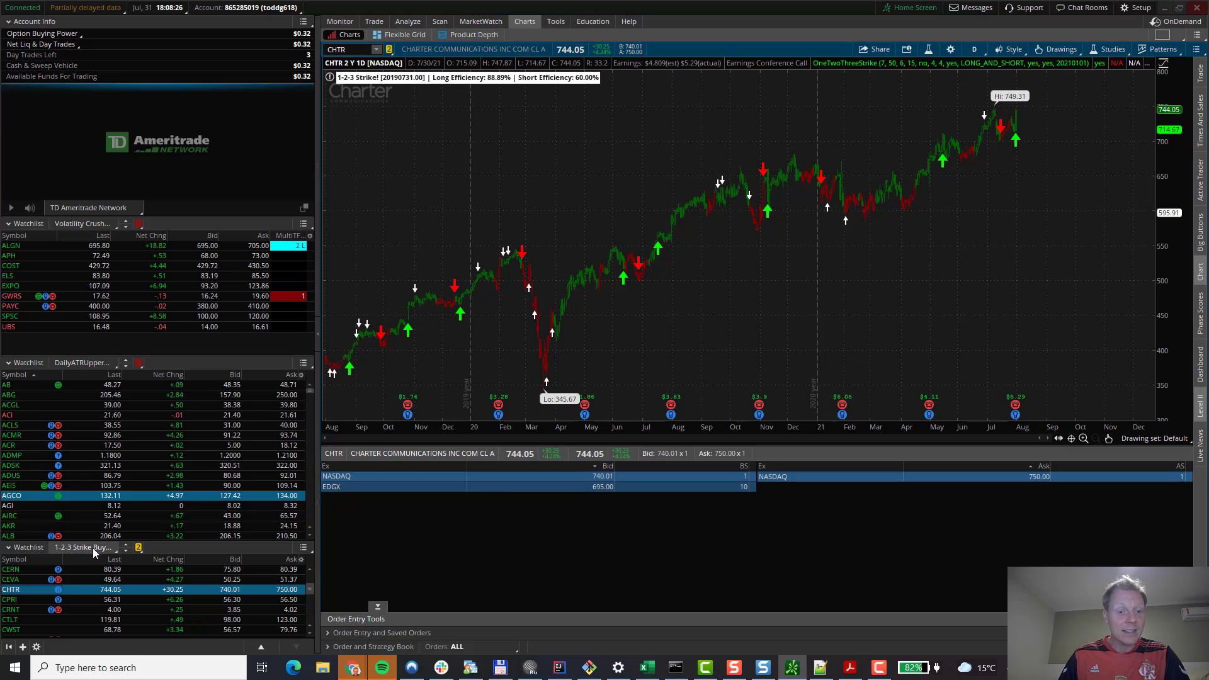
Load Personal > 1-2-3 Strike Sell Scan into the middle watchlist and select AGIO
left_click(82, 363)
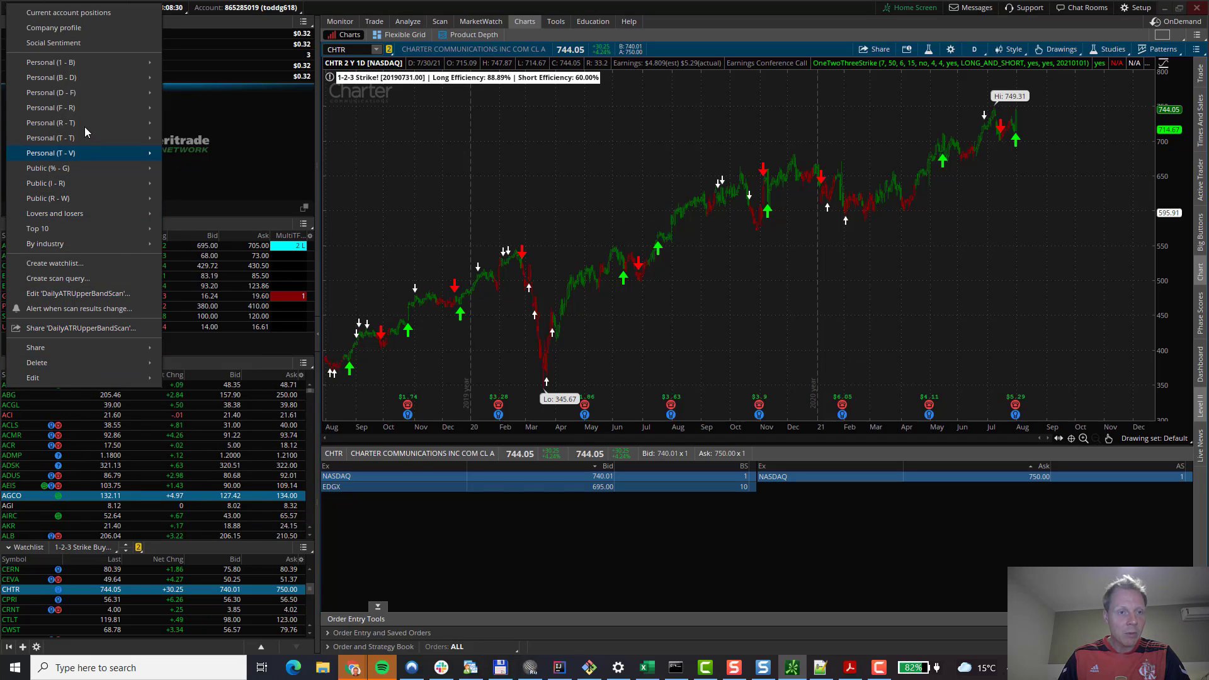
mouse_move(99, 65)
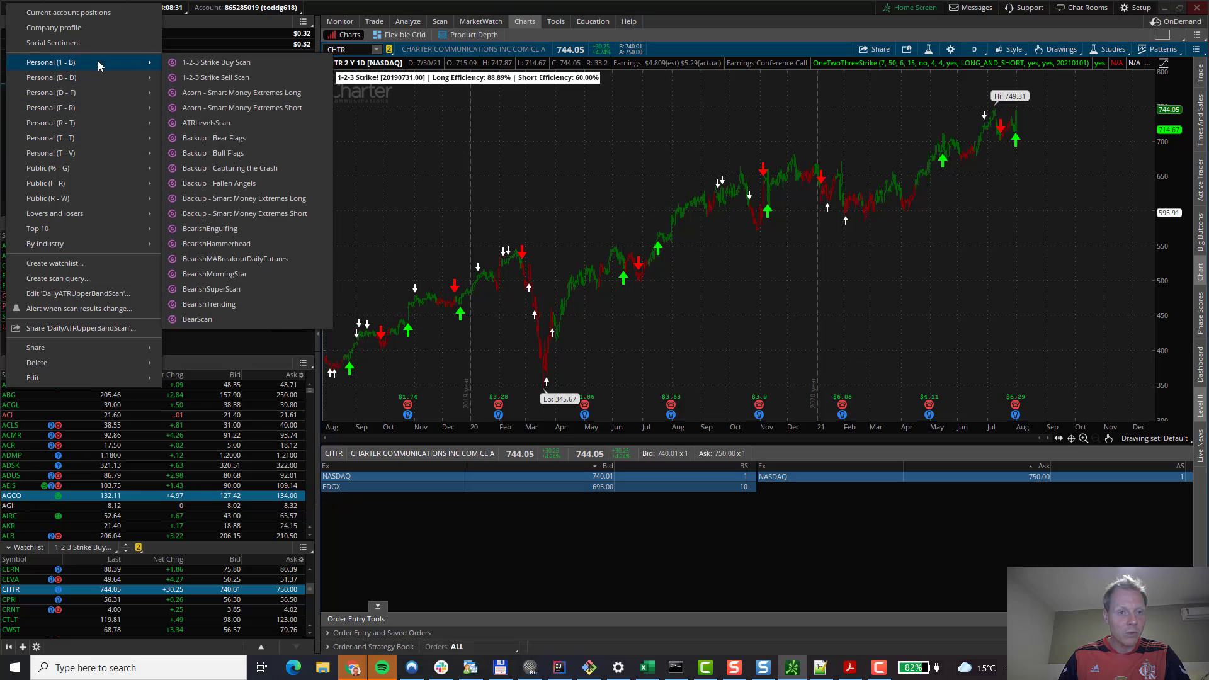
left_click(200, 78)
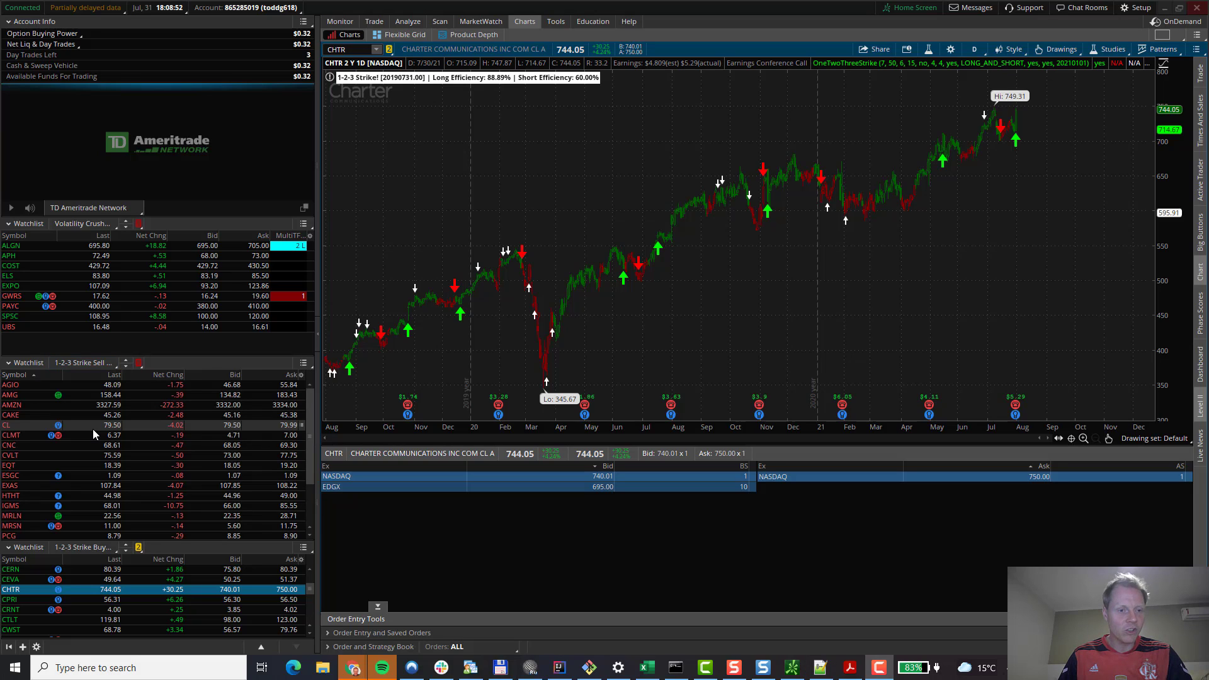
left_click(33, 386)
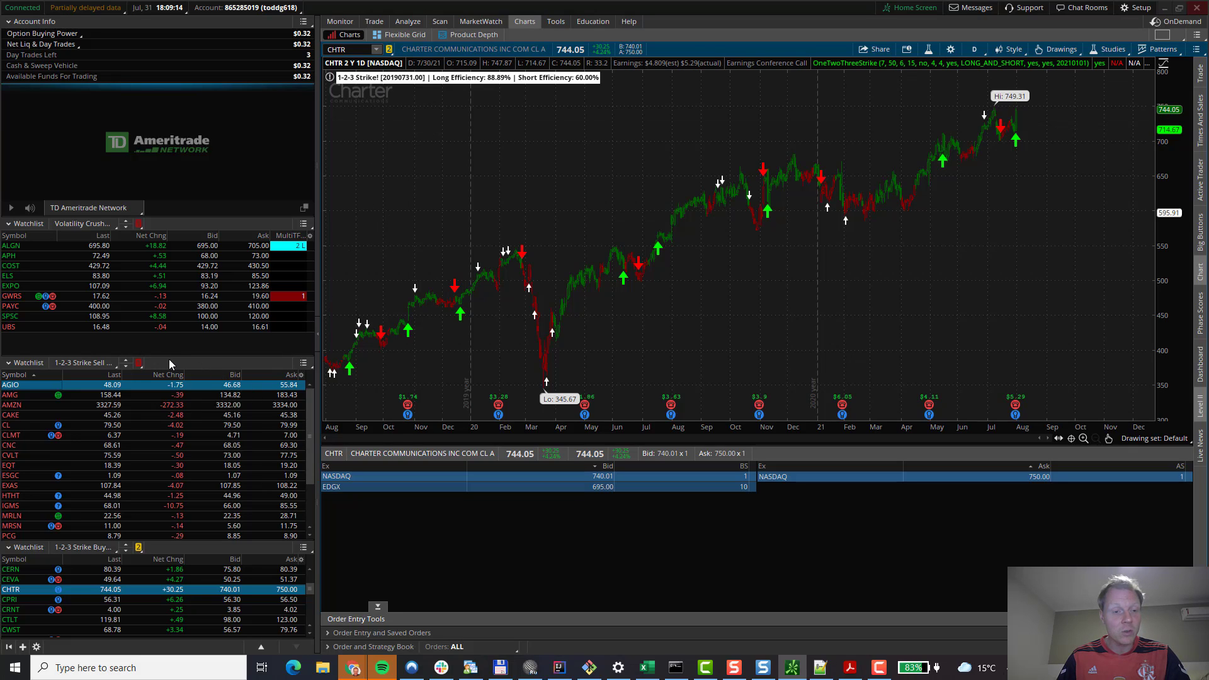
Link the sell watchlist to the Yellow group and chart CL from it
left_click(138, 364)
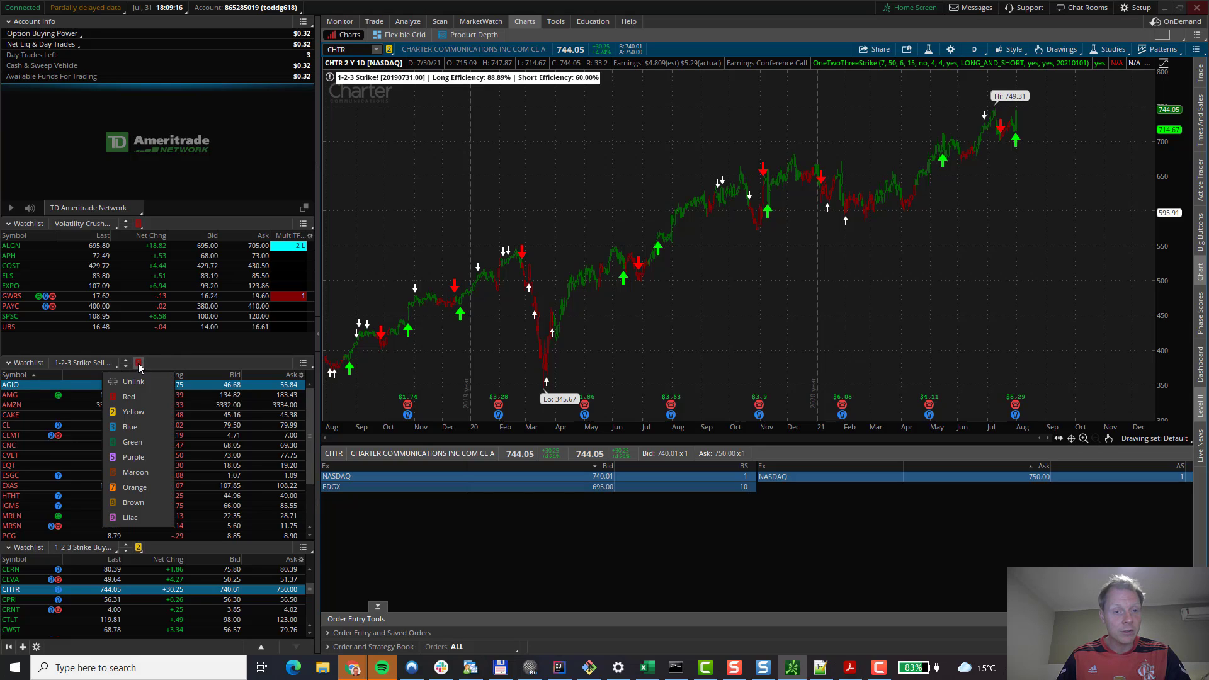
left_click(131, 414)
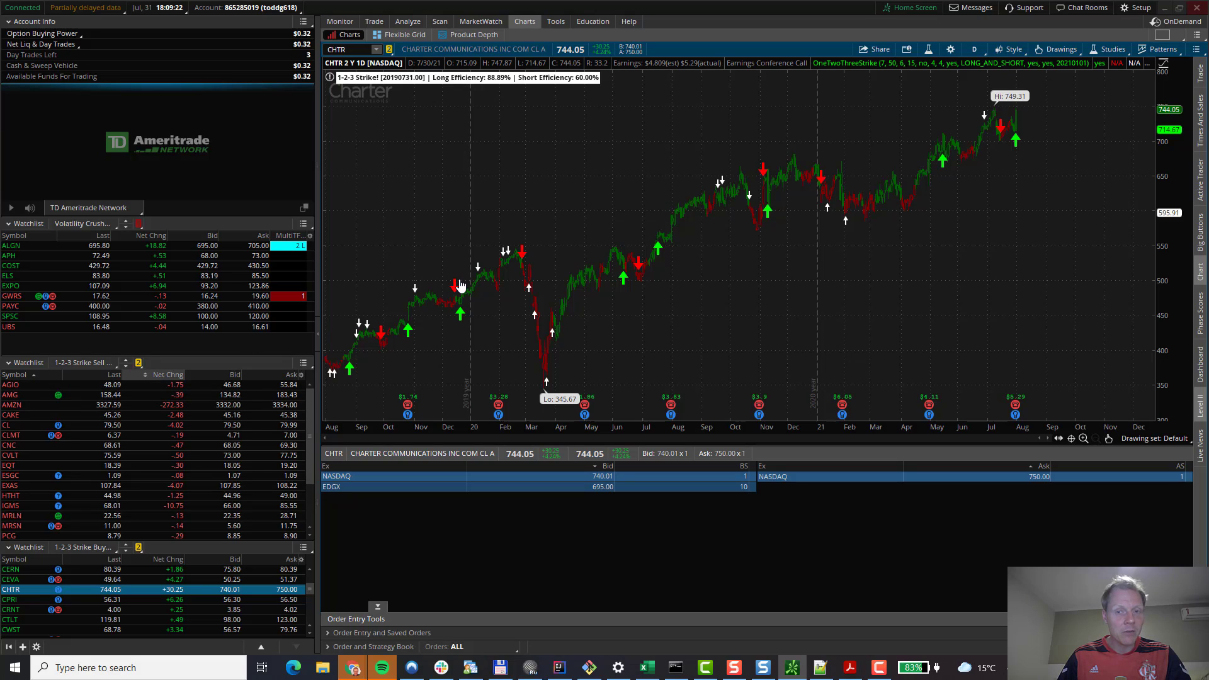
left_click(18, 424)
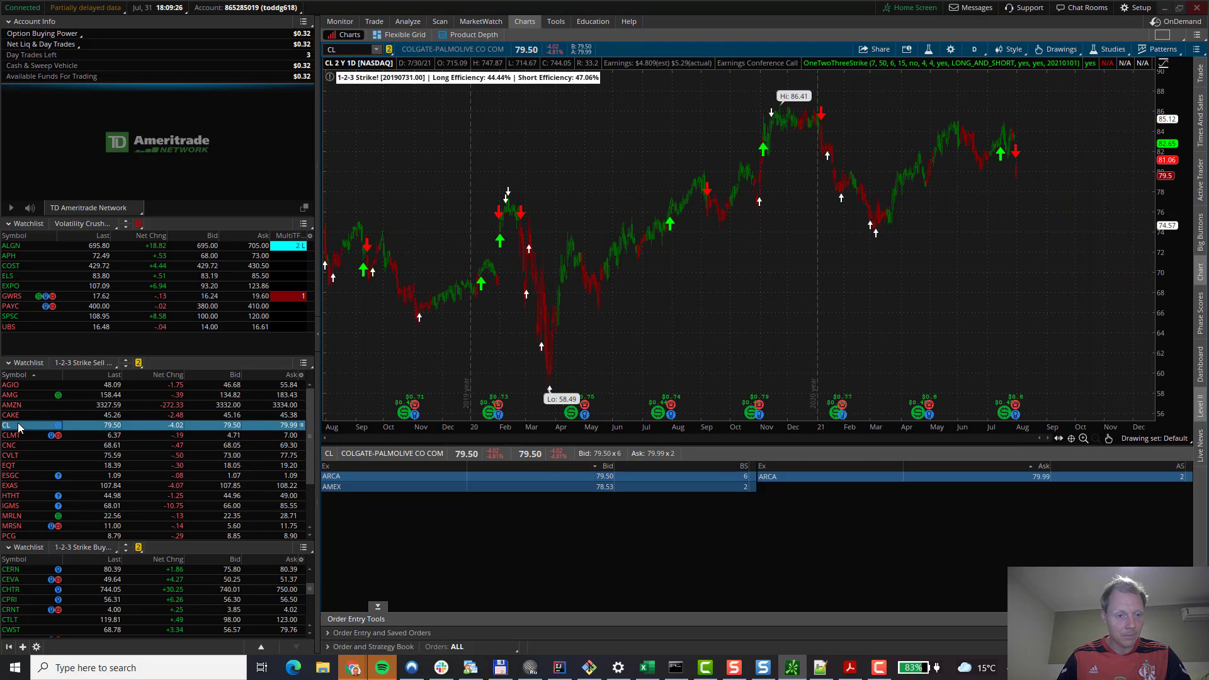